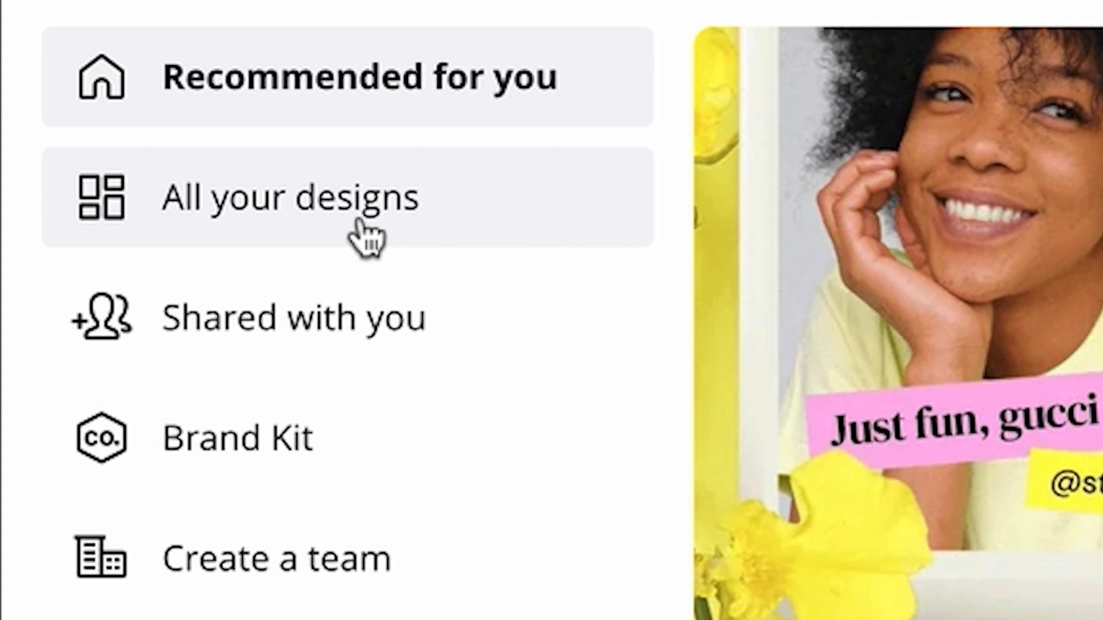
Step: Browse all saved designs and open the "Holiday Night Time Skincare" design
{"action": "left_click", "coordinate": [367, 238]}
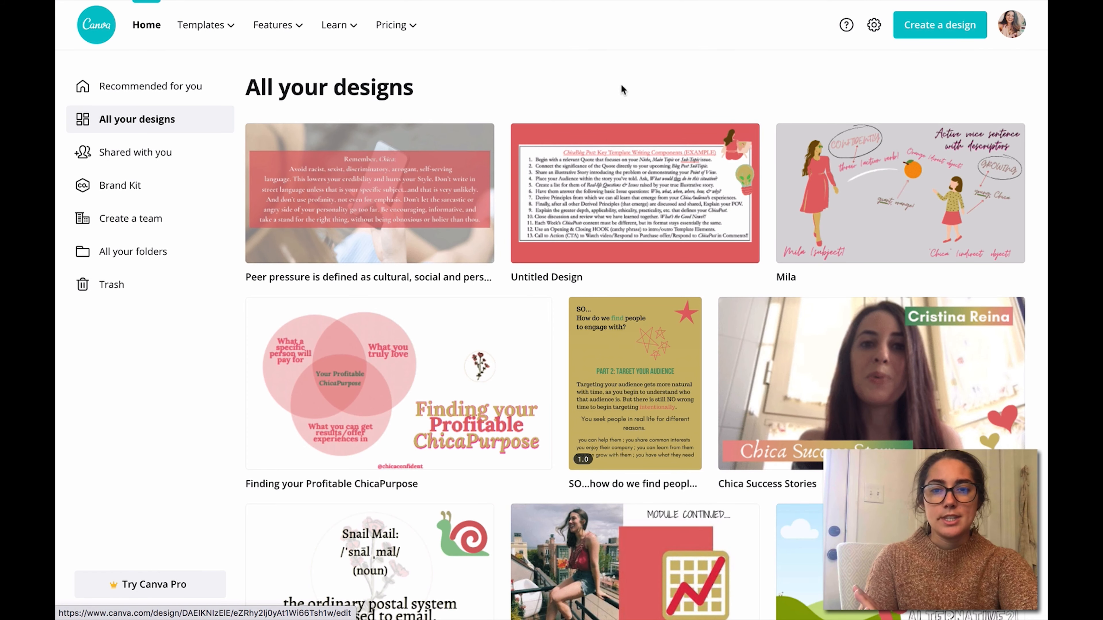
{"action": "scroll", "coordinate": [621, 89], "scroll_direction": "down", "scroll_amount": 10}
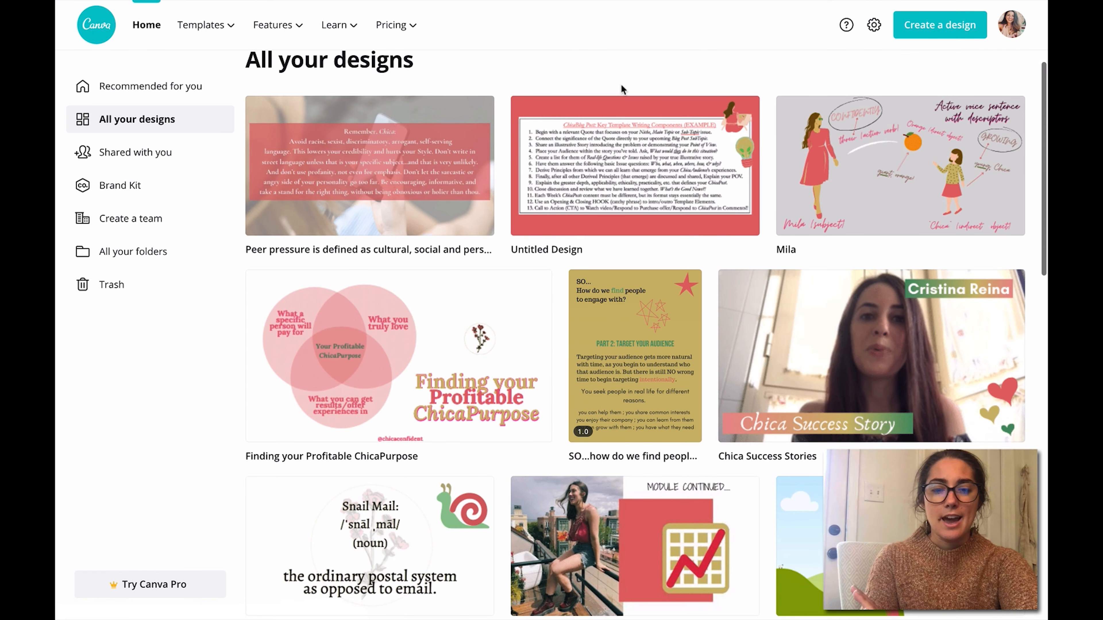
{"action": "scroll", "coordinate": [621, 85], "scroll_direction": "down", "scroll_amount": 1}
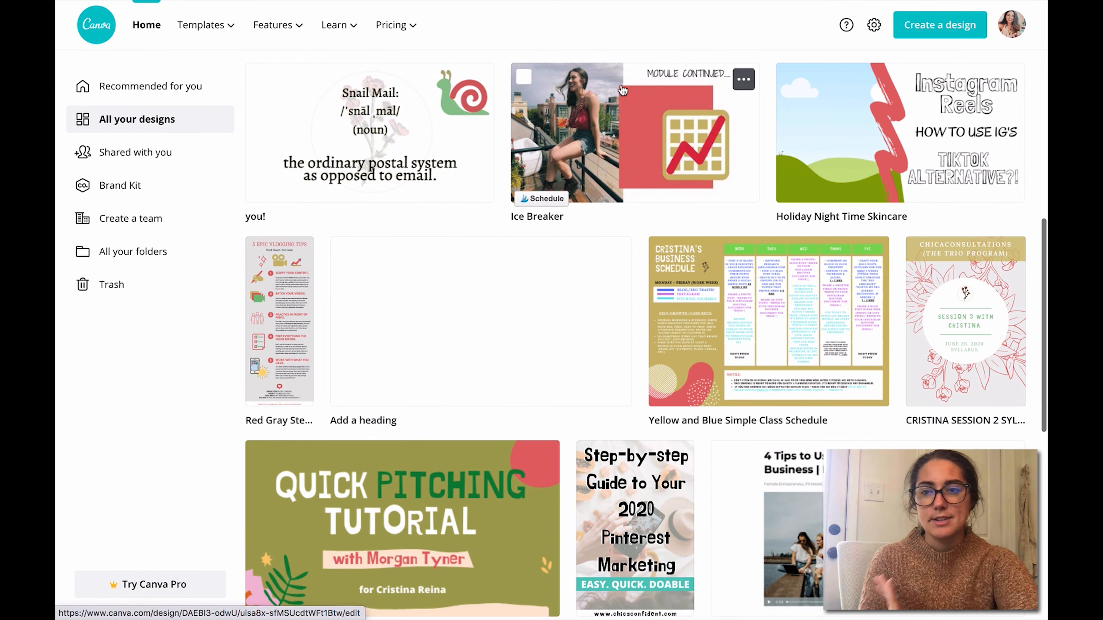
{"action": "scroll", "coordinate": [625, 86], "scroll_direction": "down", "scroll_amount": 1}
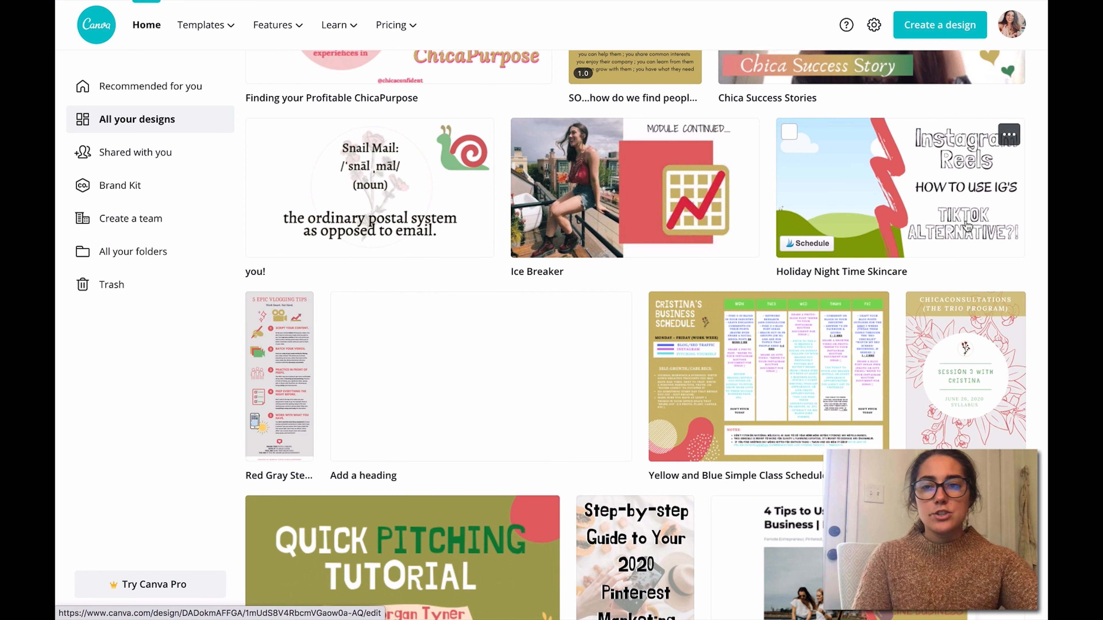
{"action": "left_click", "coordinate": [469, 337]}
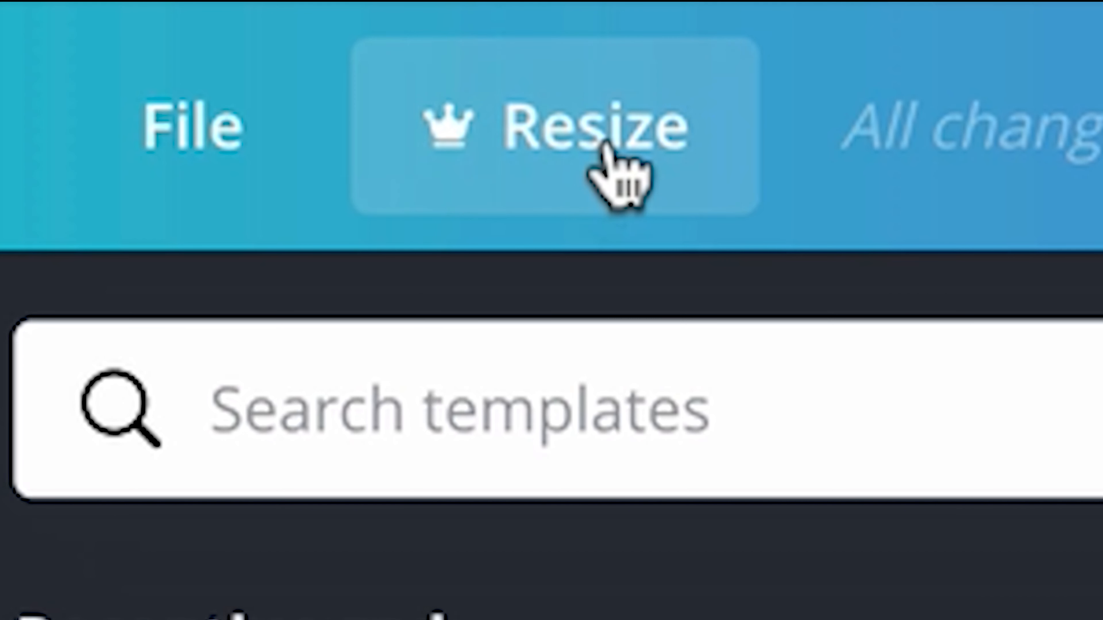
Step: View the Canva Pro offer for the Resize feature and dismiss it
{"action": "left_click", "coordinate": [604, 147]}
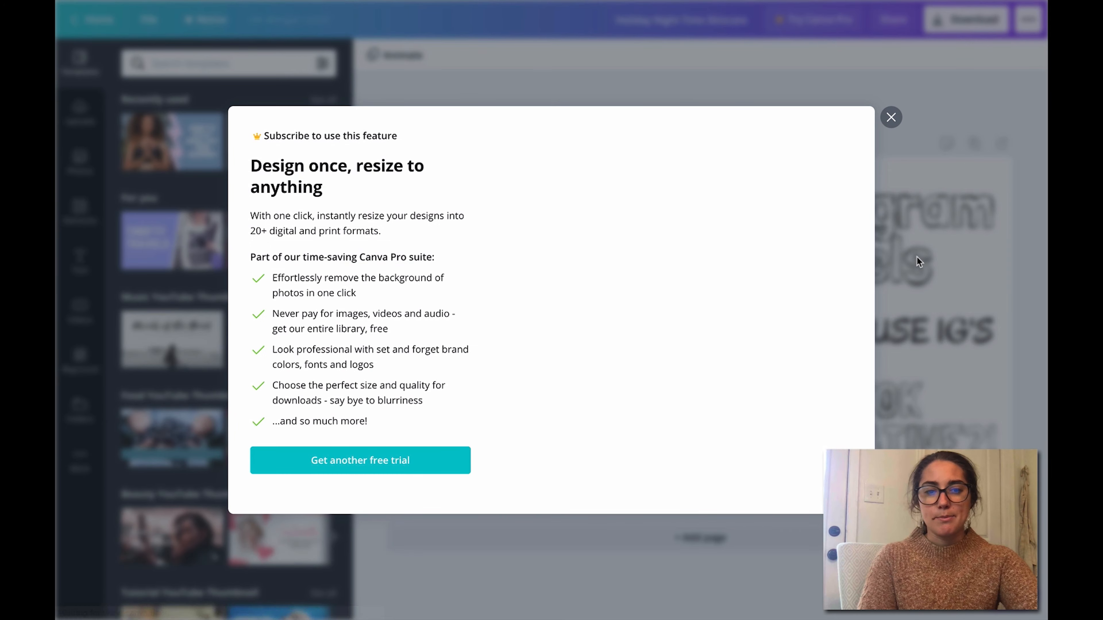
{"action": "left_click", "coordinate": [889, 115]}
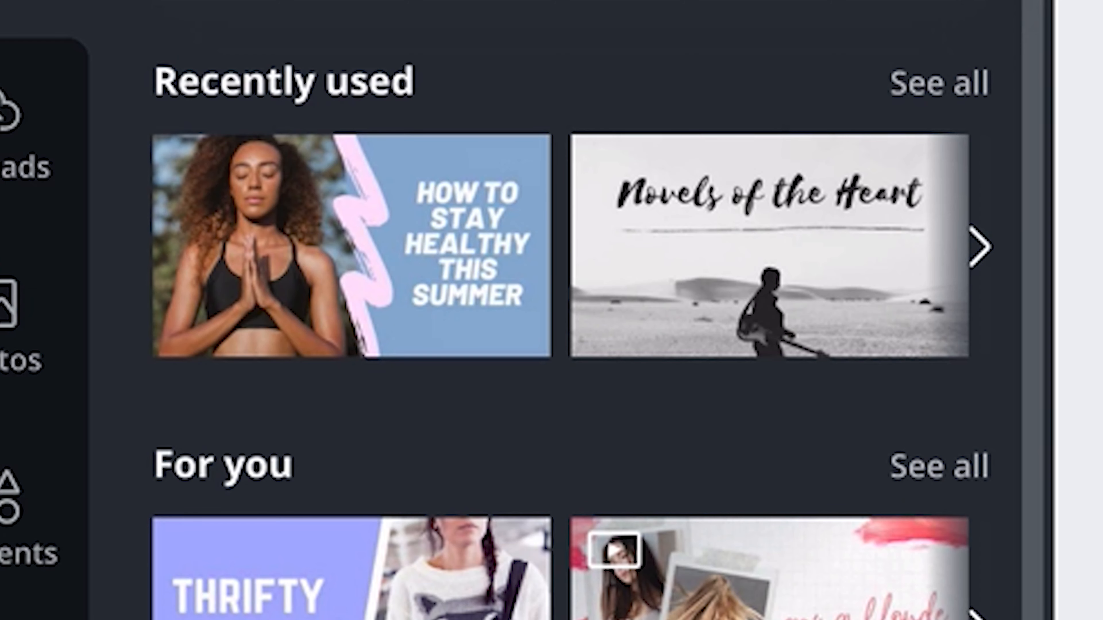
Step: Apply the "How I Edit My Photos" beauty YouTube thumbnail template and select its heading and star to check they are editable
{"action": "scroll", "coordinate": [572, 310], "scroll_direction": "down", "scroll_amount": 15}
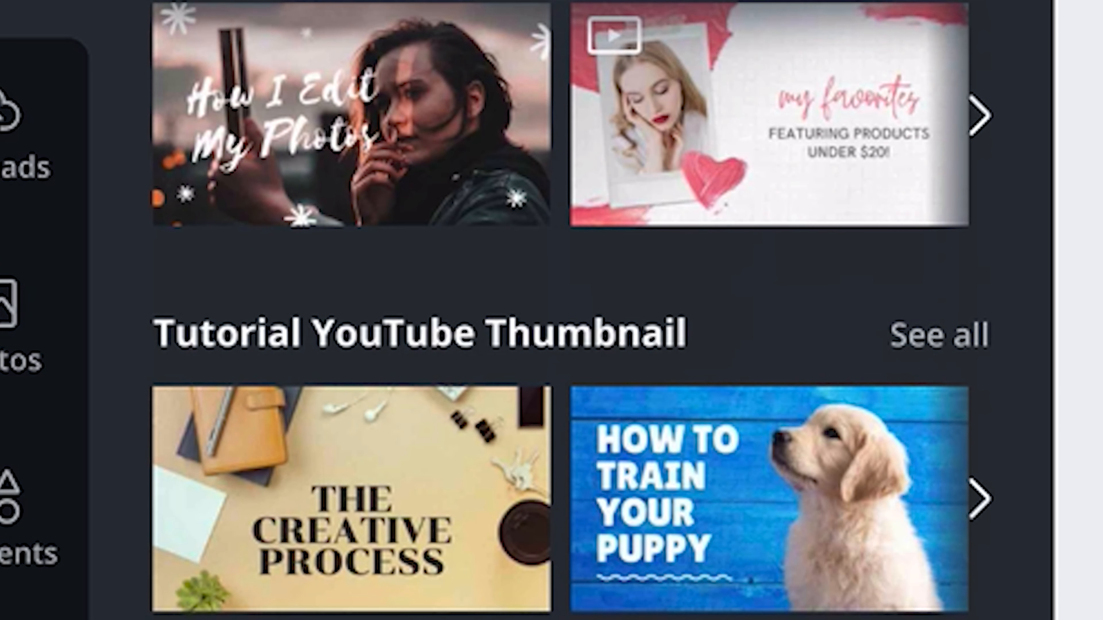
{"action": "scroll", "coordinate": [572, 310], "scroll_direction": "up", "scroll_amount": 15}
{"action": "scroll", "coordinate": [572, 310], "scroll_direction": "down", "scroll_amount": 10}
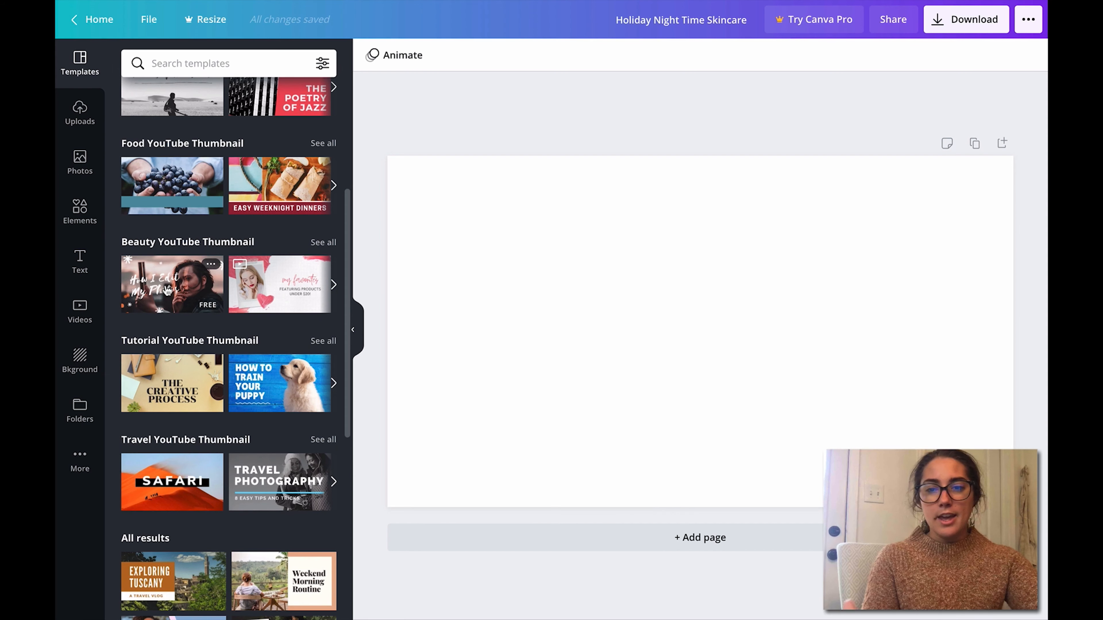
{"action": "left_click", "coordinate": [168, 290]}
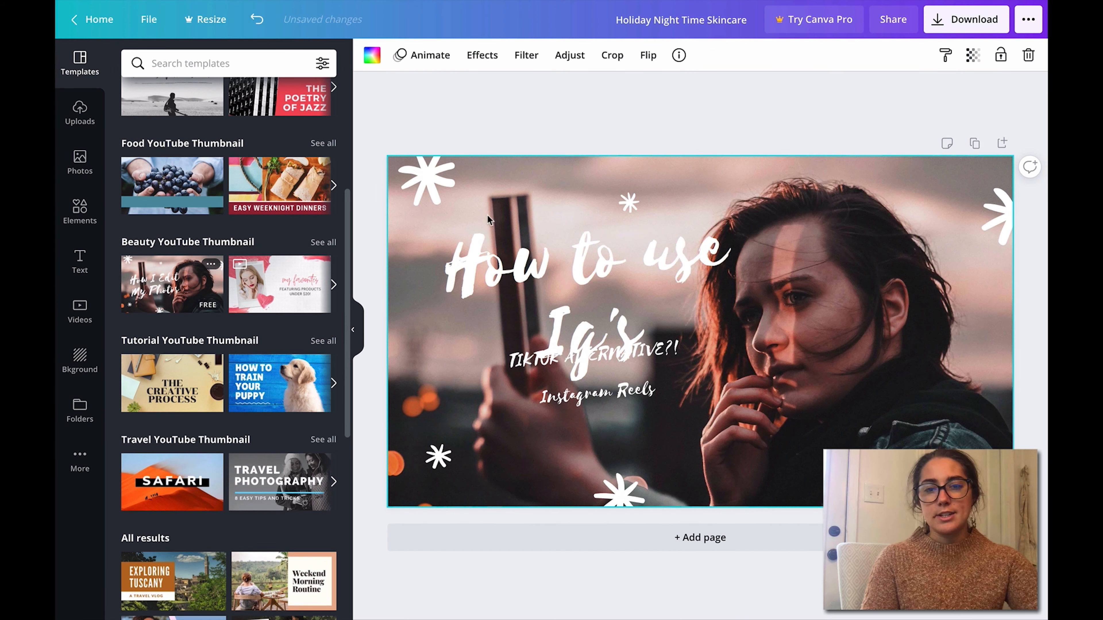
{"action": "left_click", "coordinate": [526, 268]}
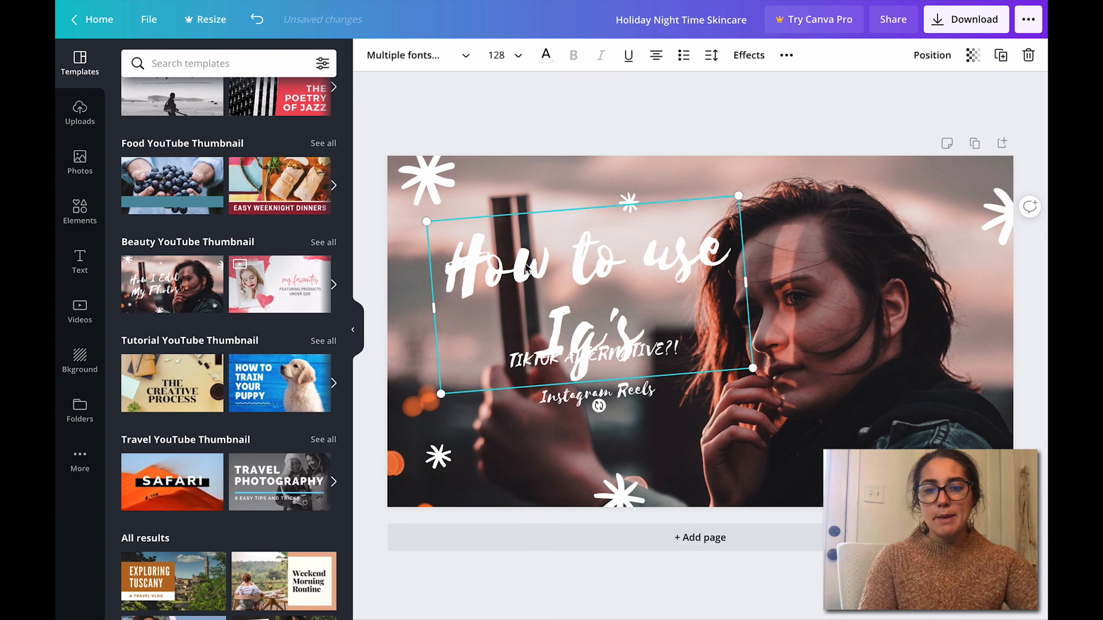
{"action": "left_click", "coordinate": [983, 226]}
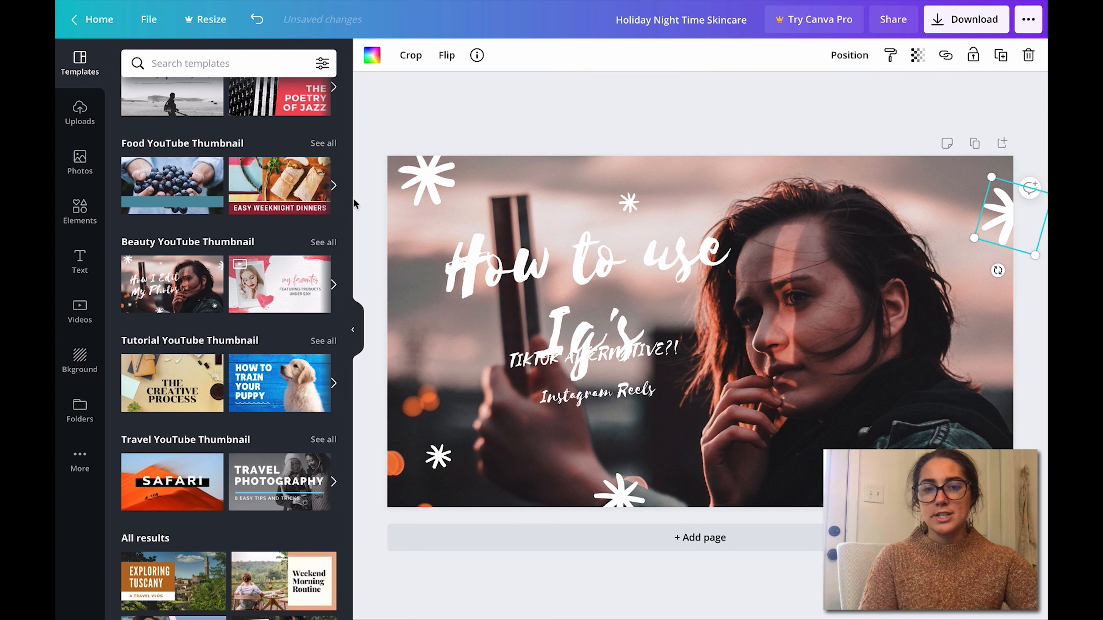
Step: Set the color of the "How to use Ig's" heading to #E06666
{"action": "left_click", "coordinate": [477, 290]}
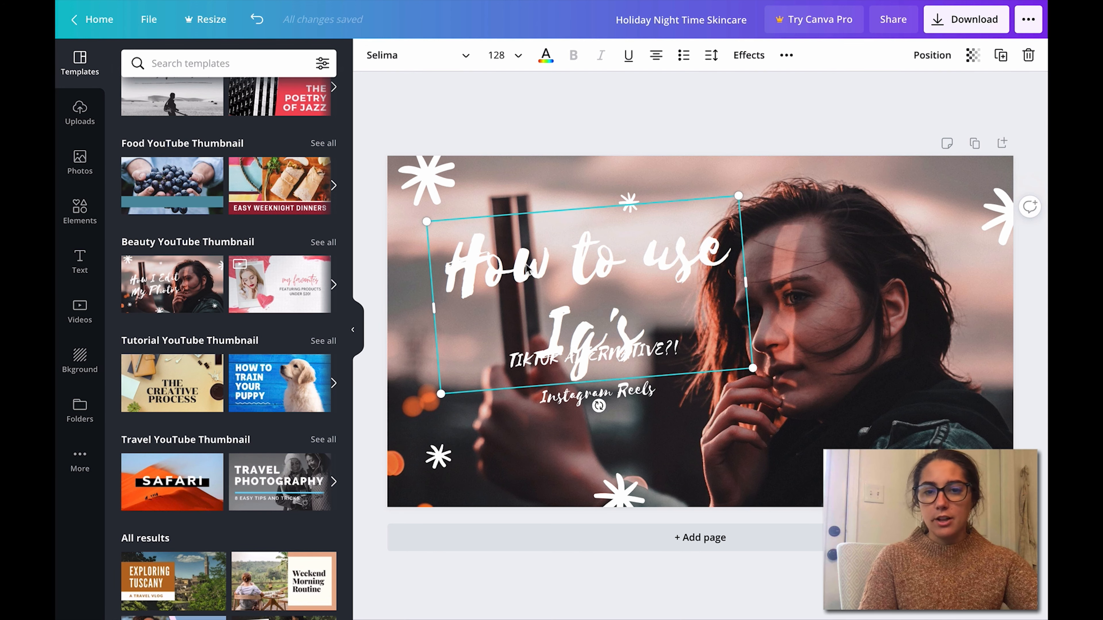
{"action": "left_click", "coordinate": [544, 65]}
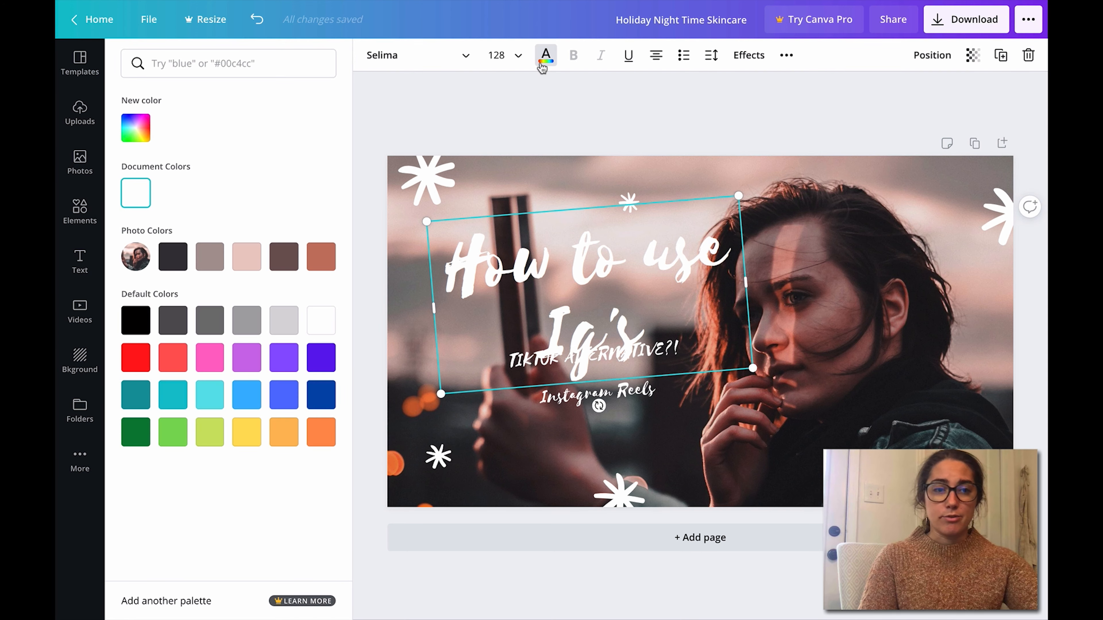
{"action": "left_click", "coordinate": [320, 258]}
{"action": "left_click", "coordinate": [248, 358]}
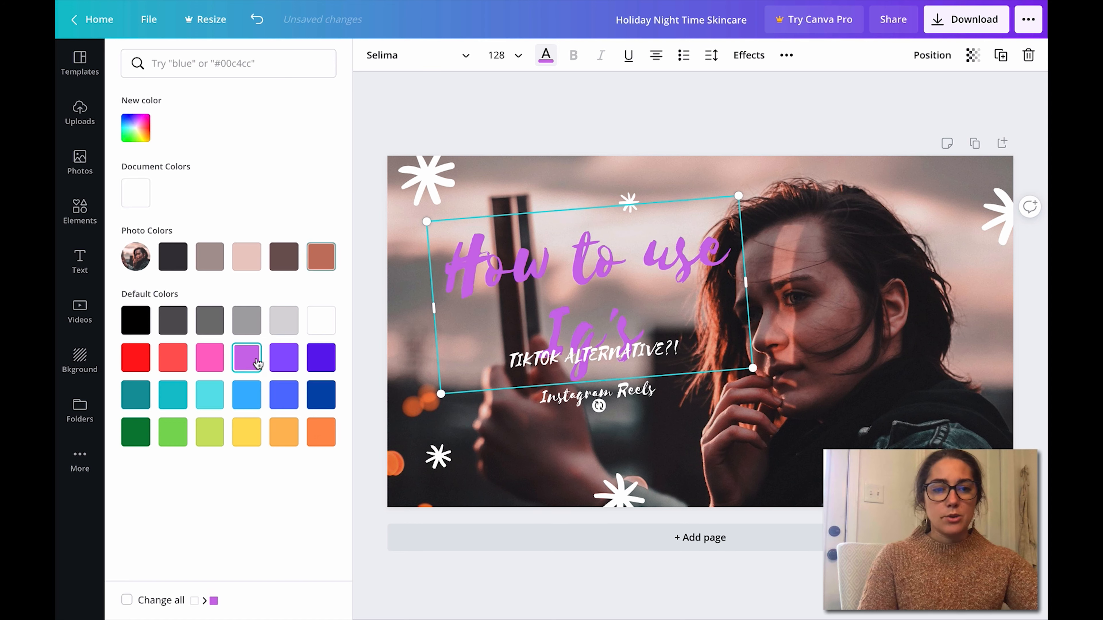
{"action": "left_click", "coordinate": [135, 128]}
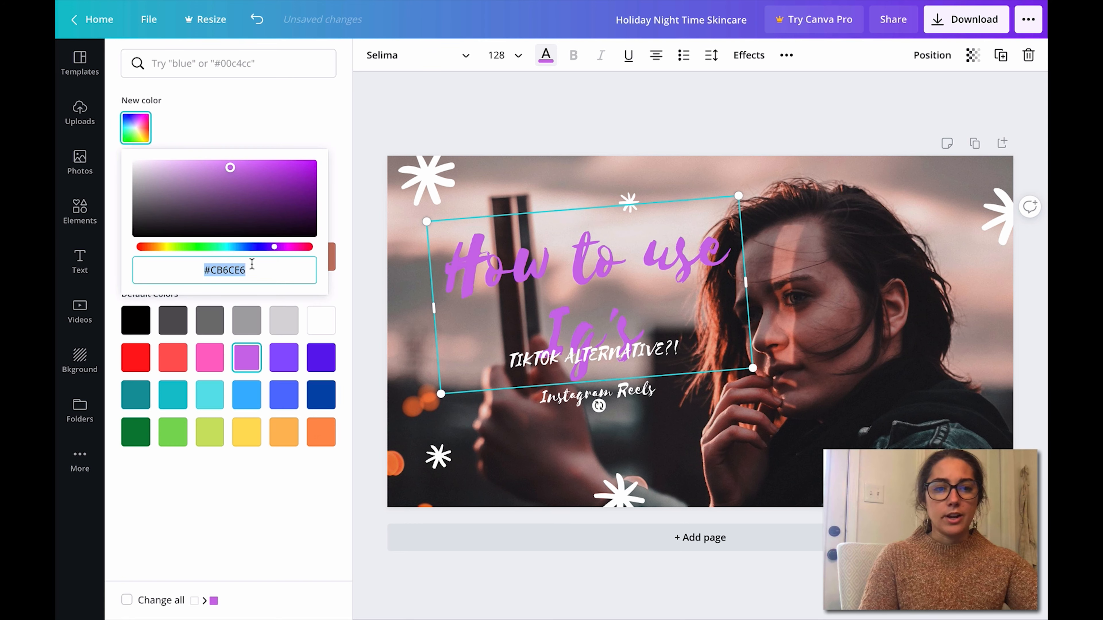
{"action": "type", "text": "#E06666"}
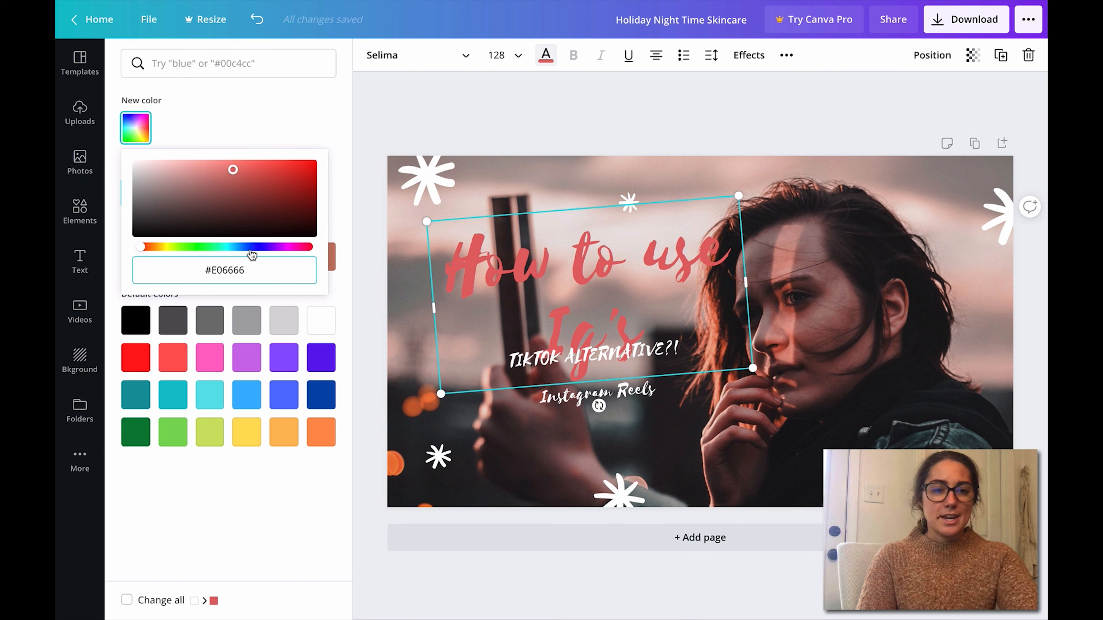
Step: Change the font of the "How to use Ig's" heading to Lora
{"action": "left_click", "coordinate": [427, 67]}
{"action": "left_click", "coordinate": [264, 185]}
{"action": "left_click", "coordinate": [205, 151]}
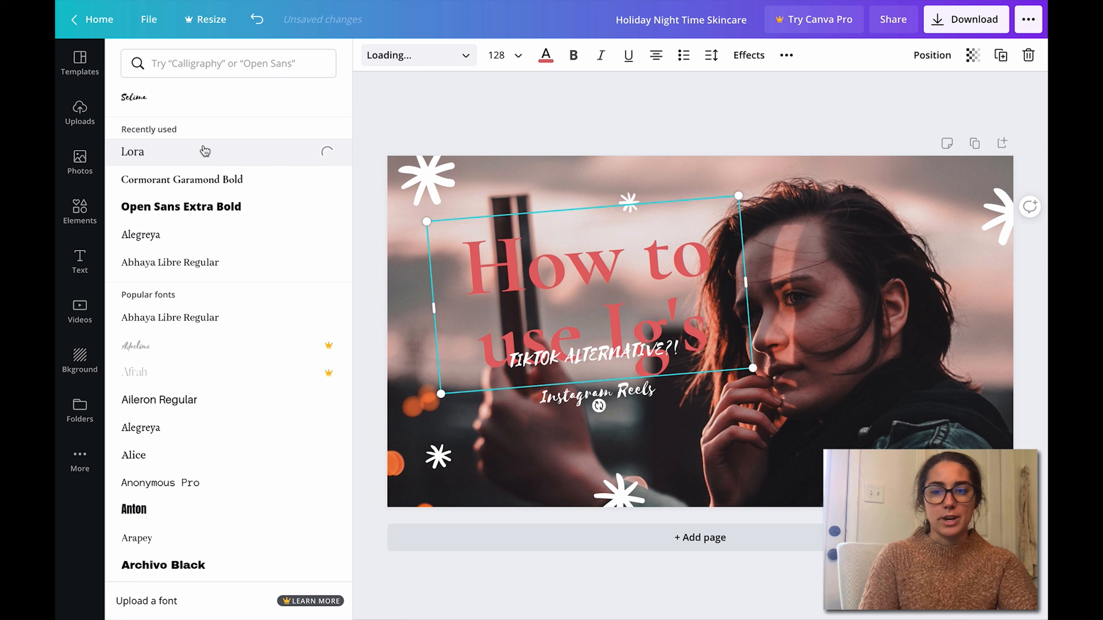
{"action": "left_click", "coordinate": [426, 58]}
{"action": "scroll", "coordinate": [332, 464], "scroll_direction": "up", "scroll_amount": 9}
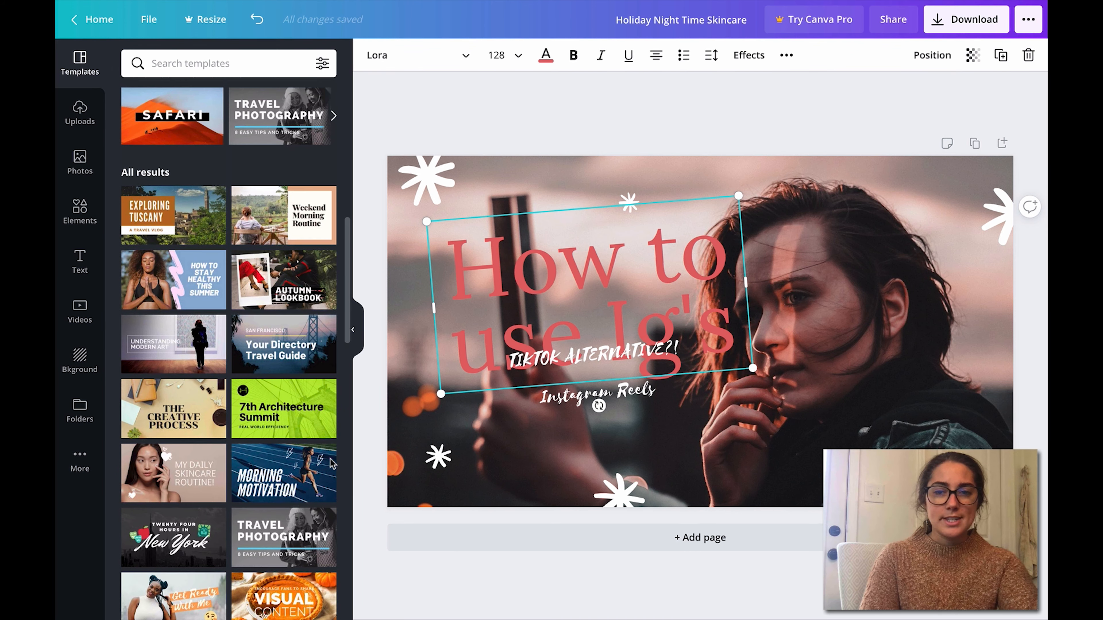
{"action": "scroll", "coordinate": [333, 464], "scroll_direction": "up", "scroll_amount": 1}
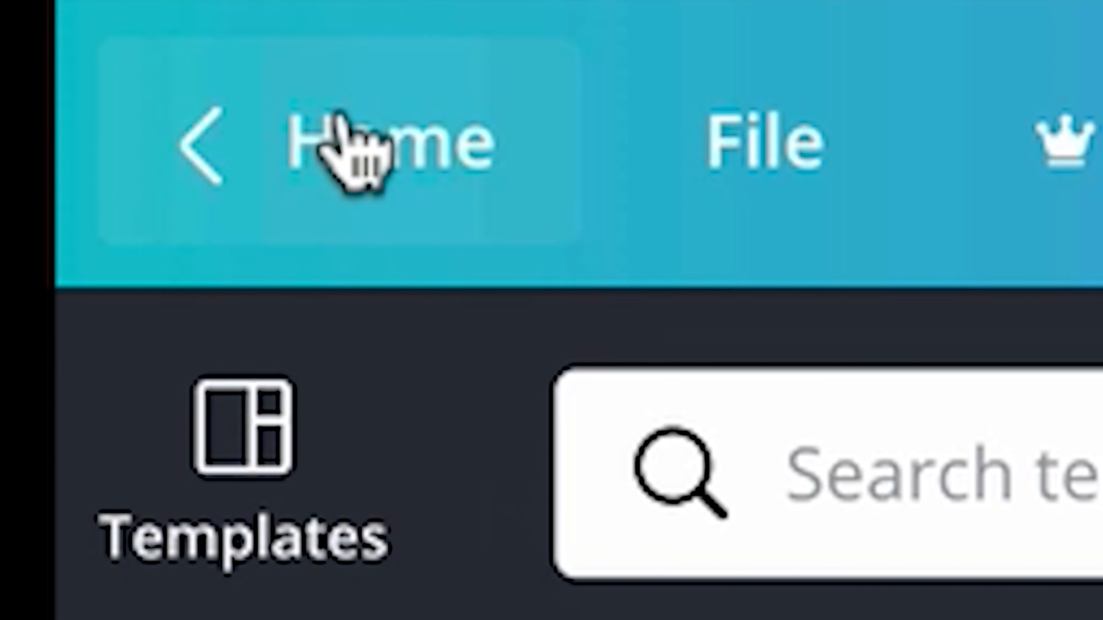
Step: Return to the home page and create a blank Instagram Story design from the social media formats
{"action": "left_click", "coordinate": [95, 20]}
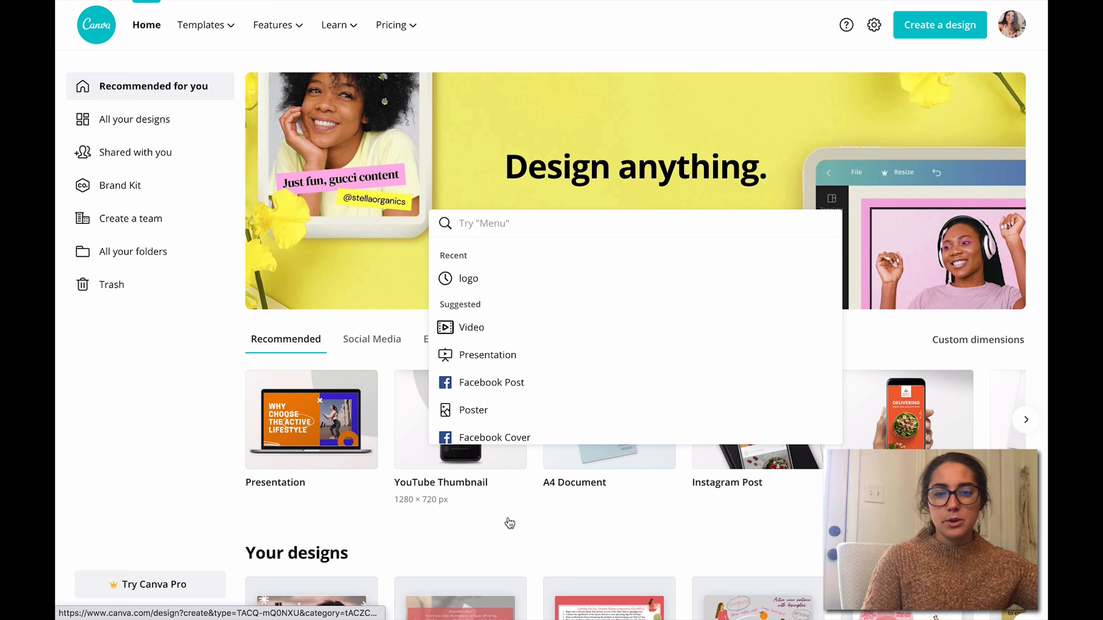
{"action": "key", "text": "Down"}
{"action": "key", "text": "Down"}
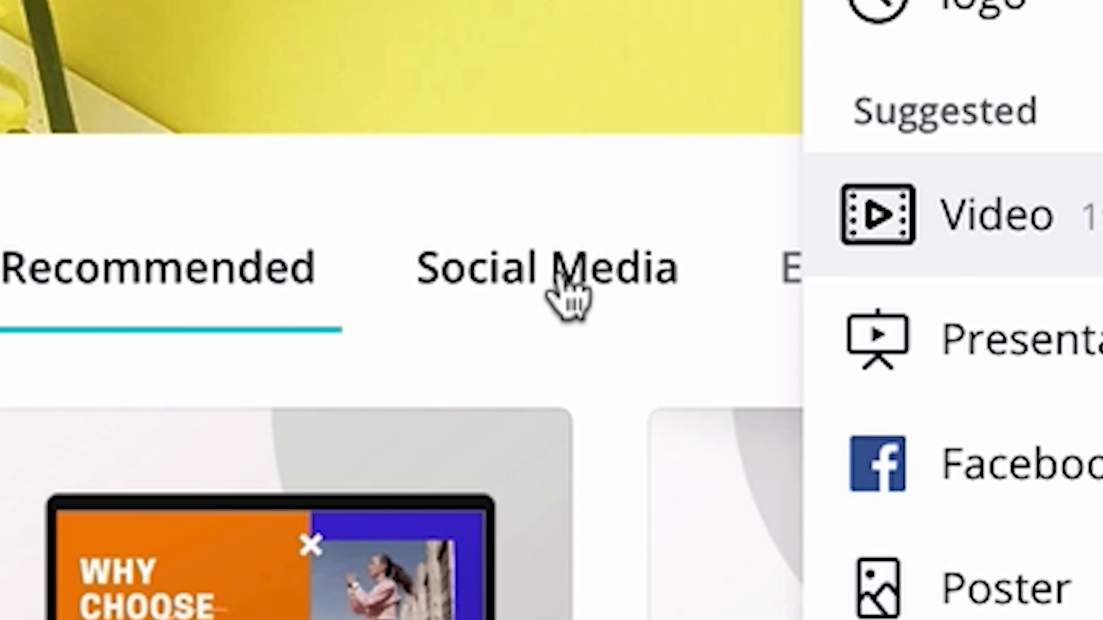
{"action": "left_click", "coordinate": [564, 294]}
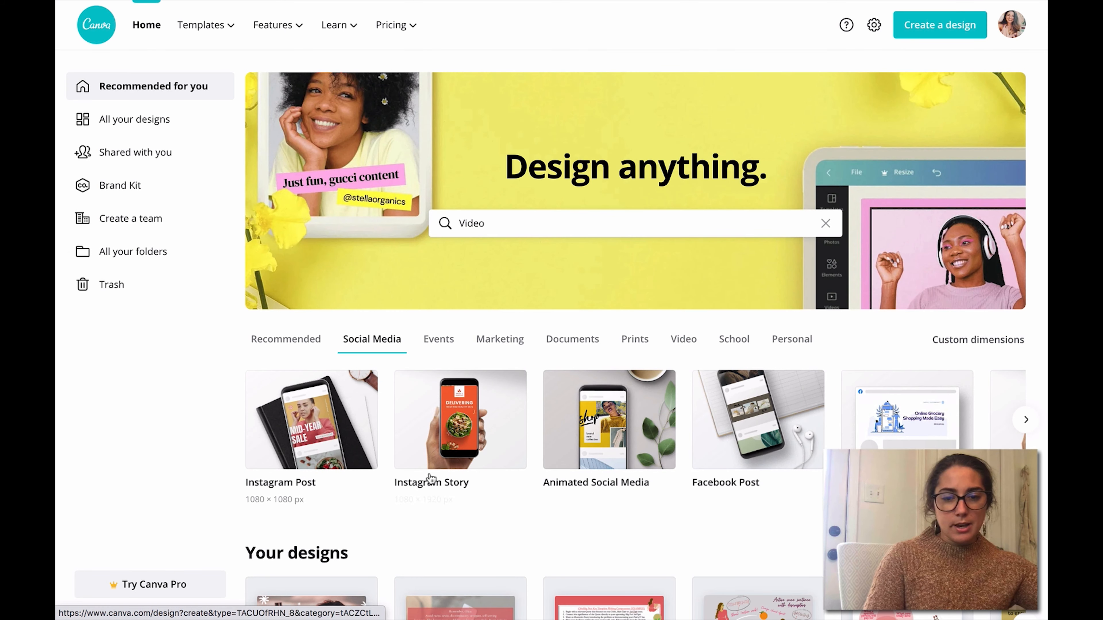
{"action": "left_click", "coordinate": [445, 474]}
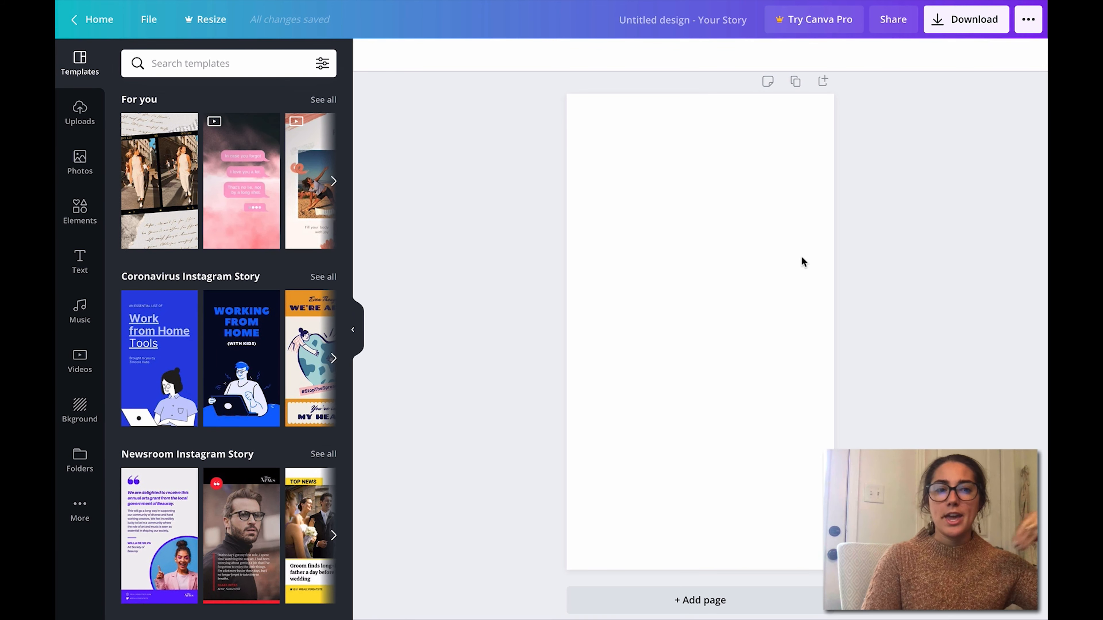
Step: Apply the story template with two film-strip photos over torn handwritten letters to the blank page
{"action": "left_click", "coordinate": [243, 200]}
{"action": "left_click_drag", "start_coordinate": [347, 149], "coordinate": [355, 284]}
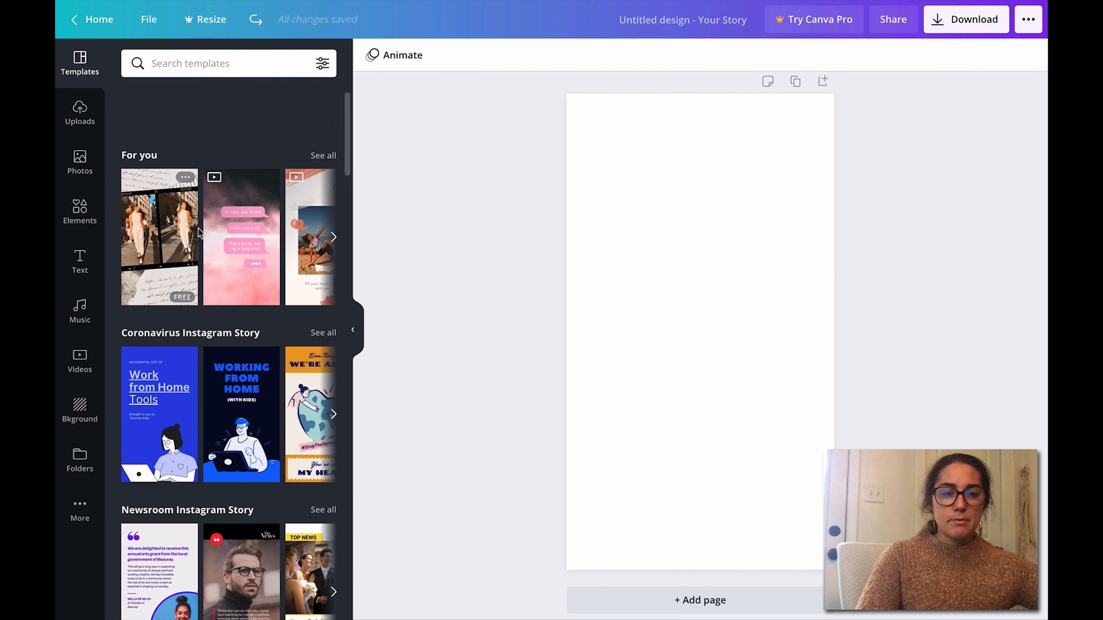
{"action": "left_click", "coordinate": [159, 235]}
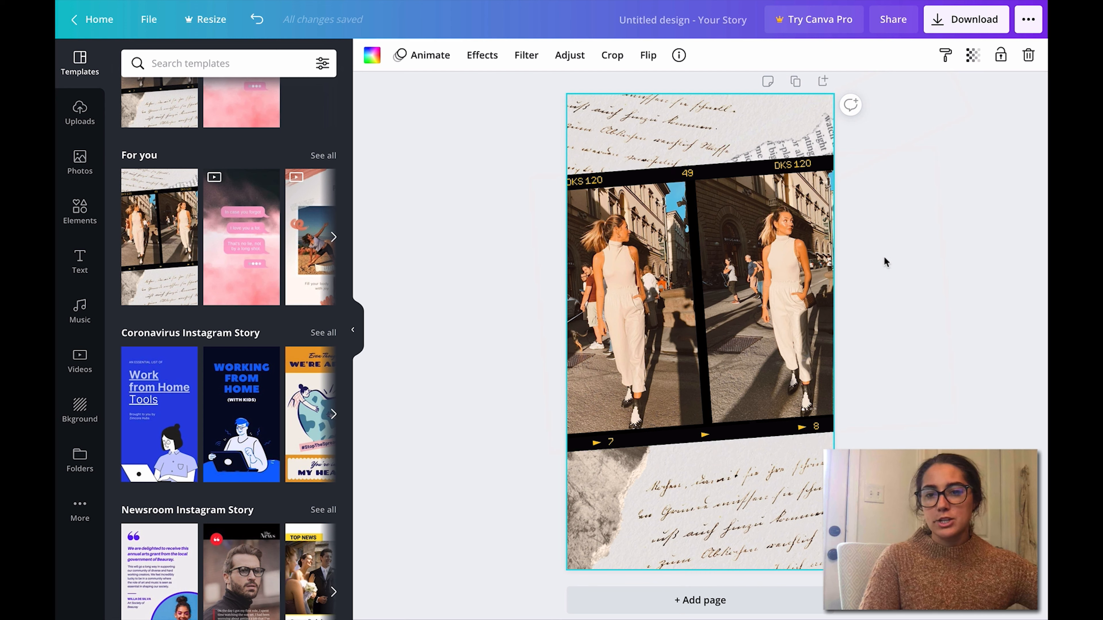
Step: Delete both photos of the woman from the film strip
{"action": "left_click", "coordinate": [795, 299]}
{"action": "left_click", "coordinate": [586, 239]}
{"action": "key", "text": "Delete"}
{"action": "left_click", "coordinate": [776, 311]}
{"action": "key", "text": "Delete"}
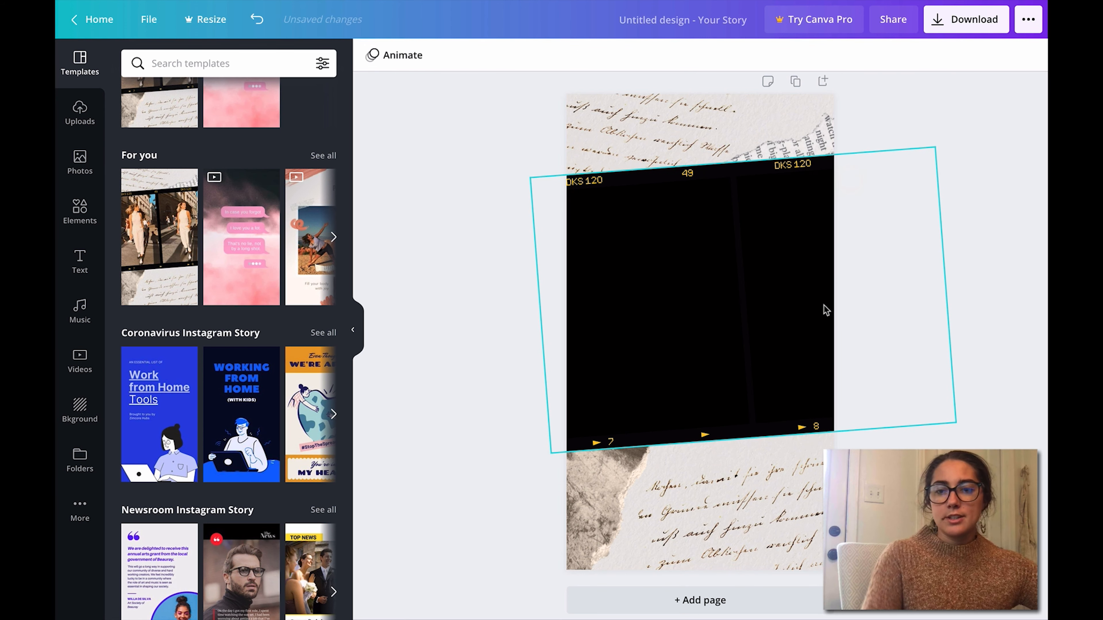
Step: Add a circular picture frame over the empty film strip and move it slightly to the left
{"action": "left_click", "coordinate": [81, 213]}
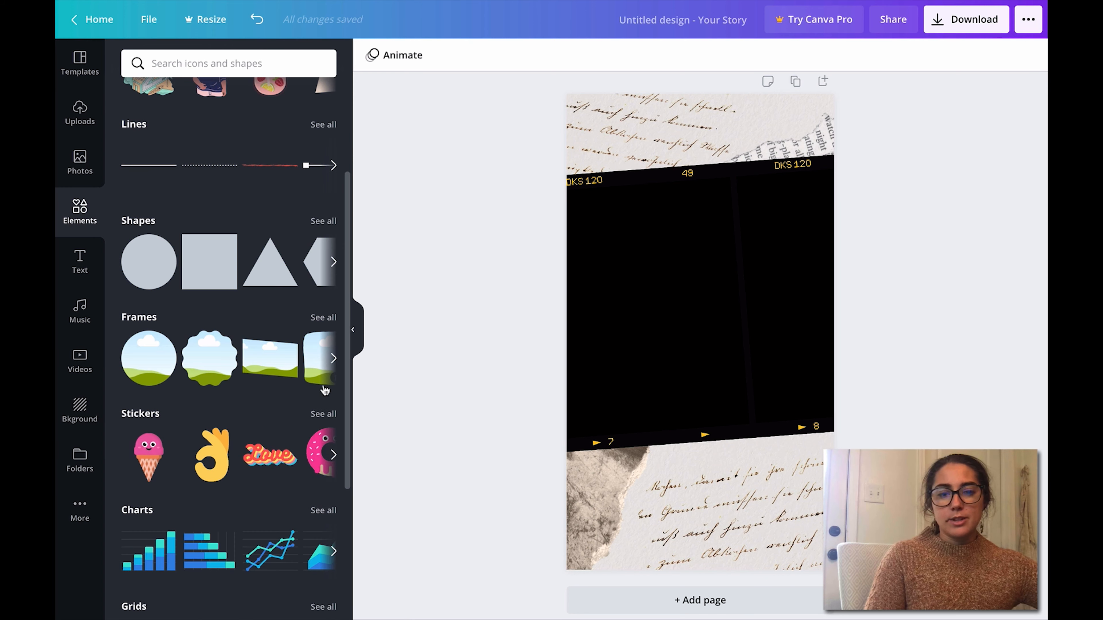
{"action": "left_click", "coordinate": [142, 376]}
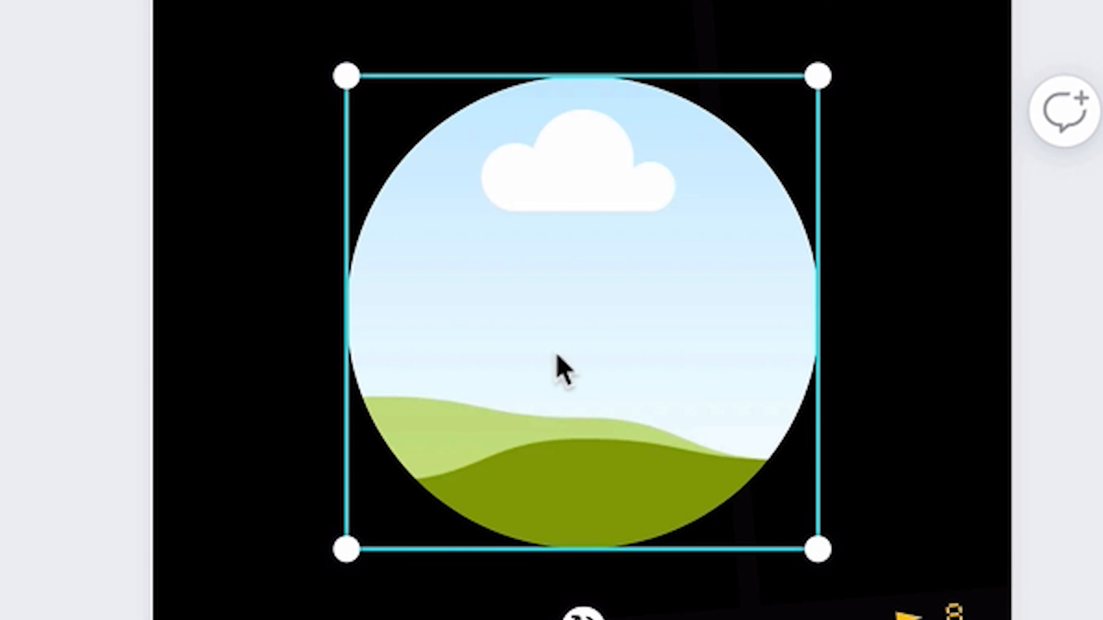
{"action": "left_click_drag", "start_coordinate": [692, 346], "coordinate": [675, 337]}
{"action": "left_click_drag", "start_coordinate": [505, 343], "coordinate": [512, 357]}
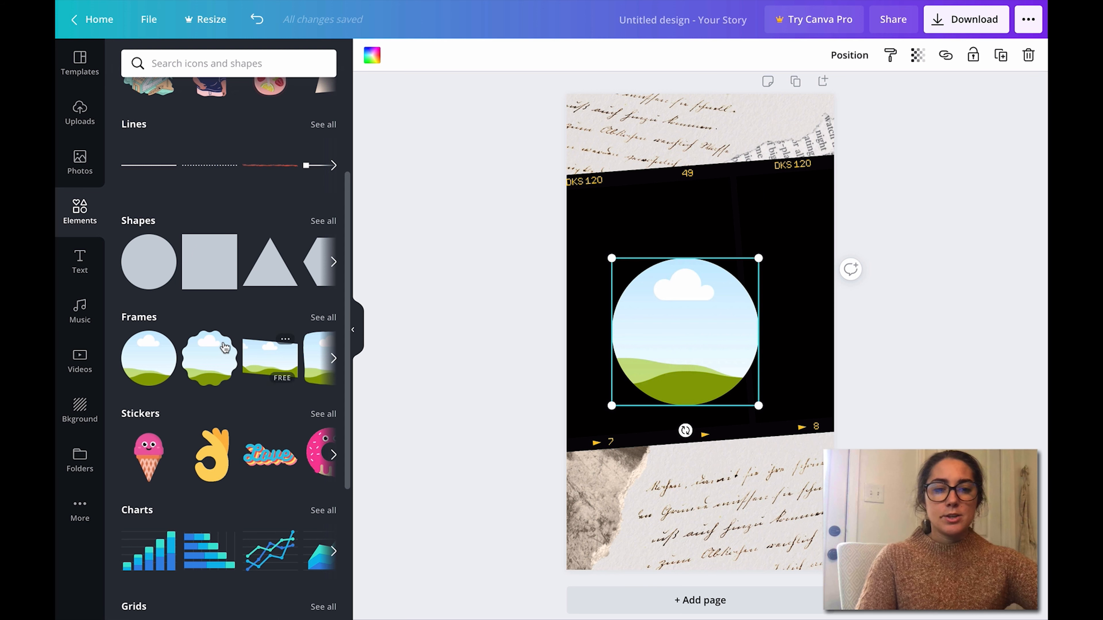
Step: Try a scalloped picture frame on the film strip, then remove both the circular and scalloped frames
{"action": "left_click", "coordinate": [210, 354]}
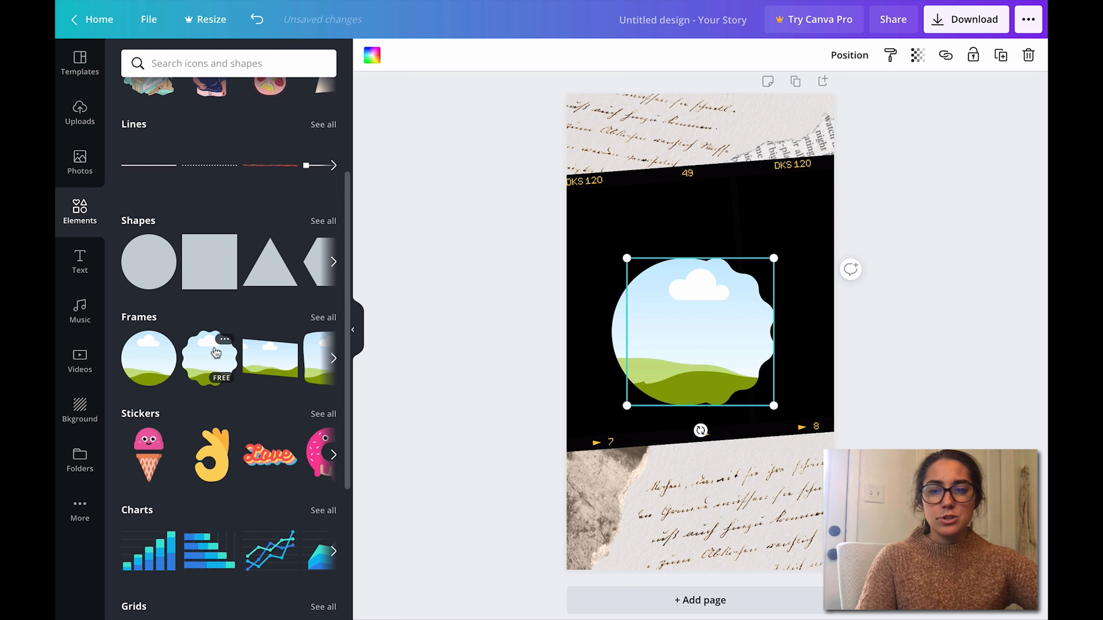
{"action": "left_click", "coordinate": [559, 313]}
{"action": "left_click", "coordinate": [735, 314]}
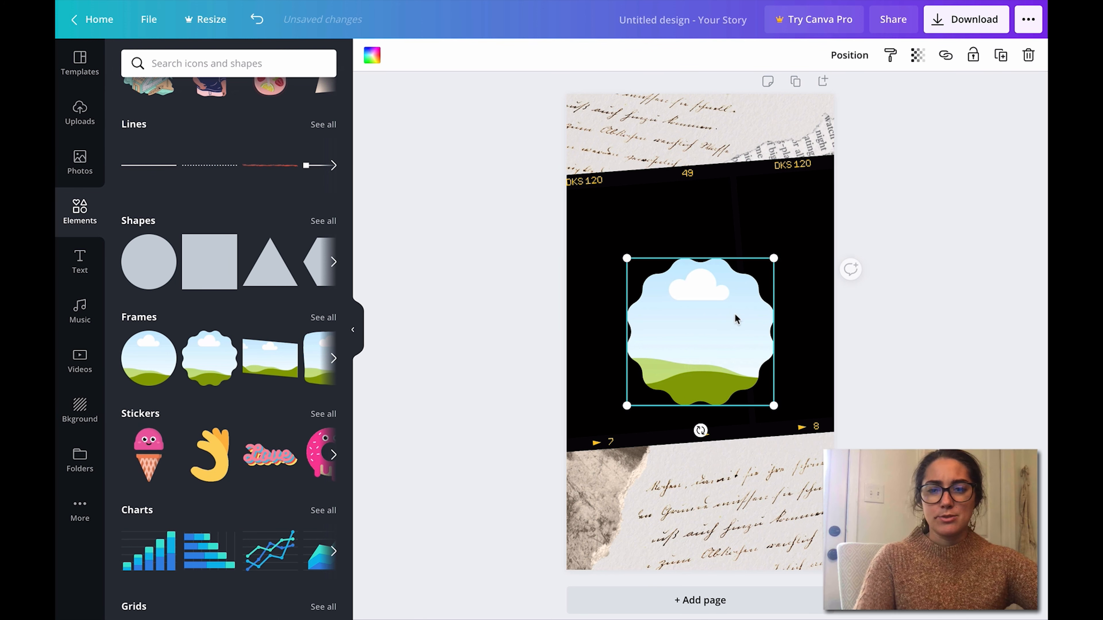
{"action": "key", "text": "Delete"}
Step: Try the slanted rectangular picture frame on the film strip and delete it
{"action": "left_click", "coordinate": [293, 358]}
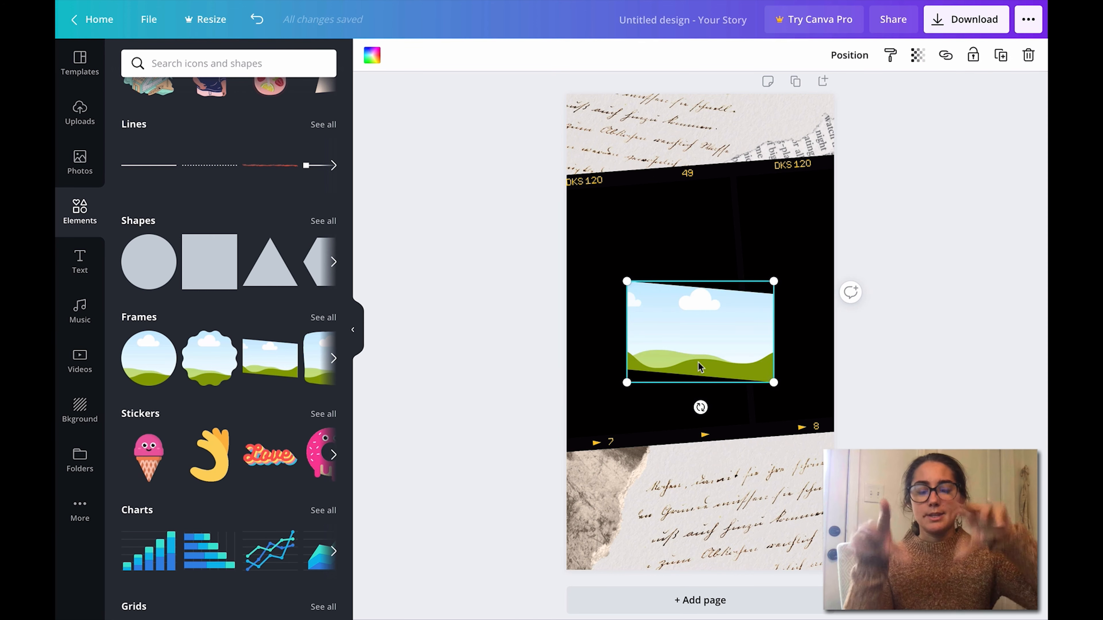
{"action": "key", "text": "Delete"}
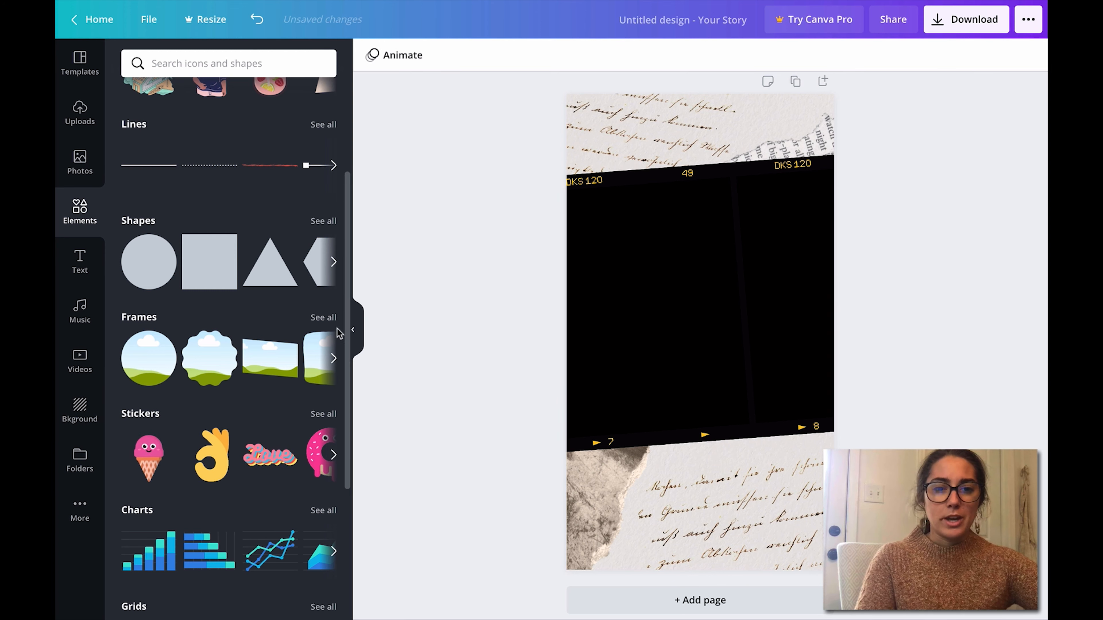
Step: Add the smartphone picture frame over the film strip and fill it with the trending autumn leaves photo
{"action": "left_click", "coordinate": [333, 357]}
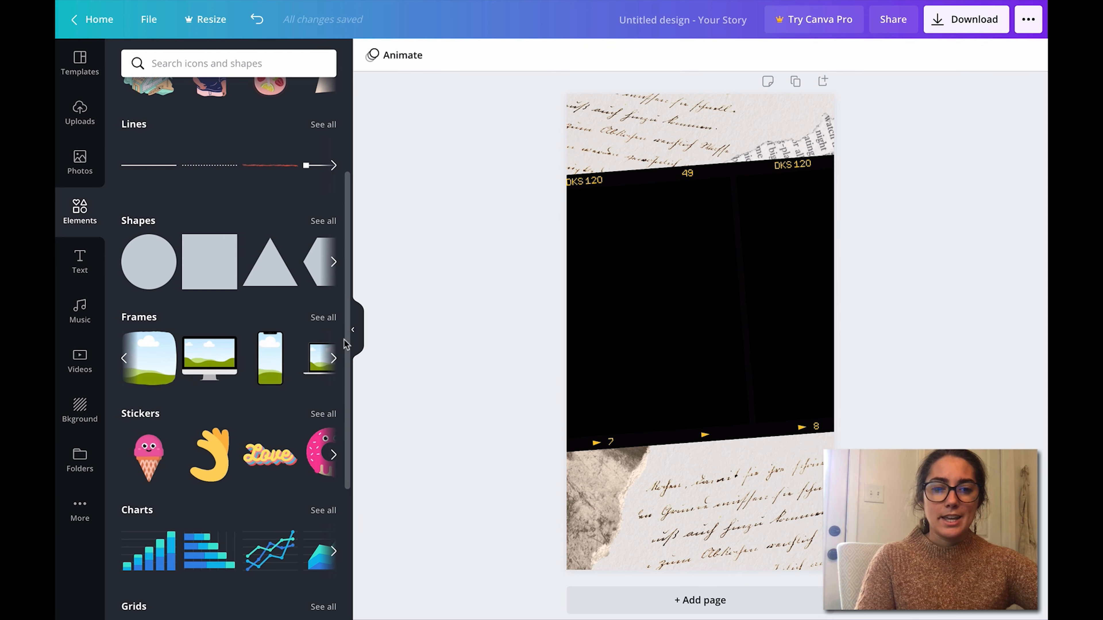
{"action": "left_click", "coordinate": [272, 371]}
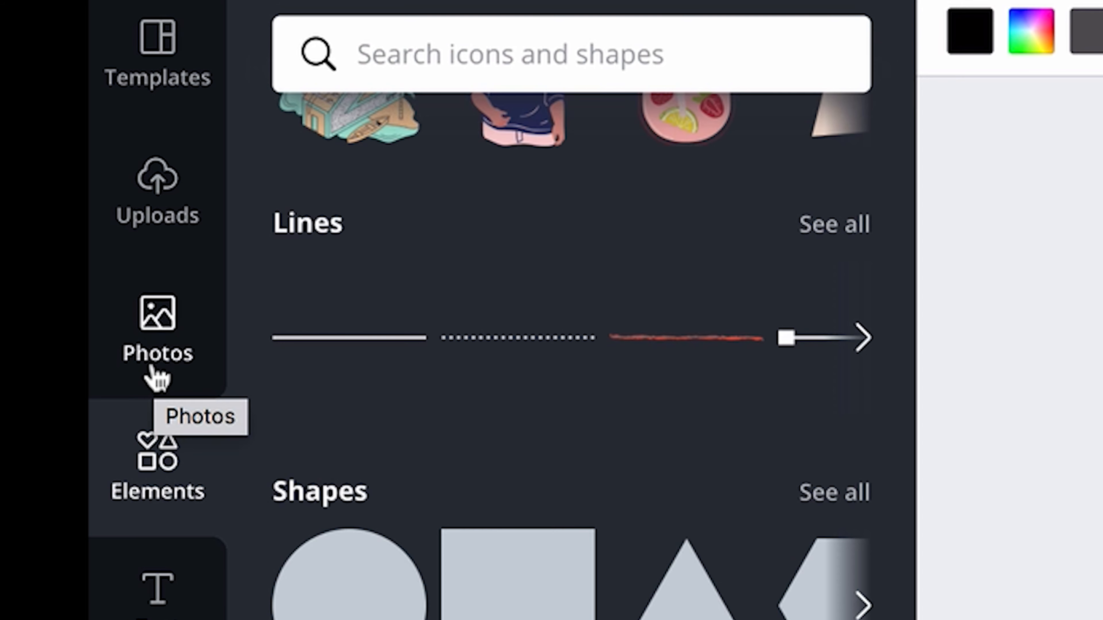
{"action": "left_click", "coordinate": [80, 180]}
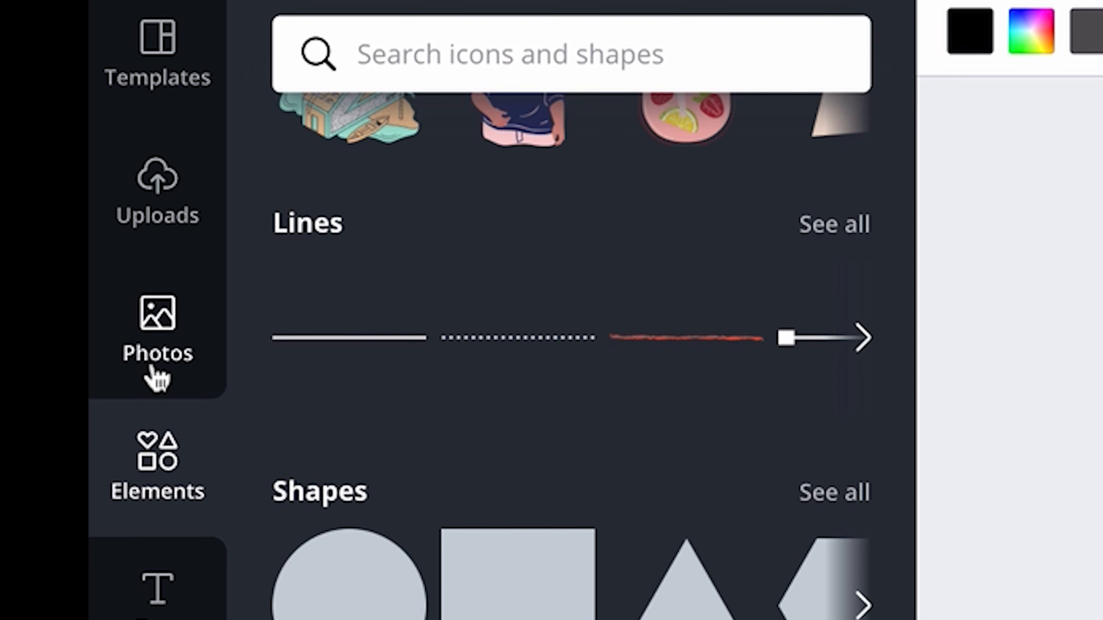
{"action": "left_click_drag", "start_coordinate": [903, 456], "coordinate": [904, 619]}
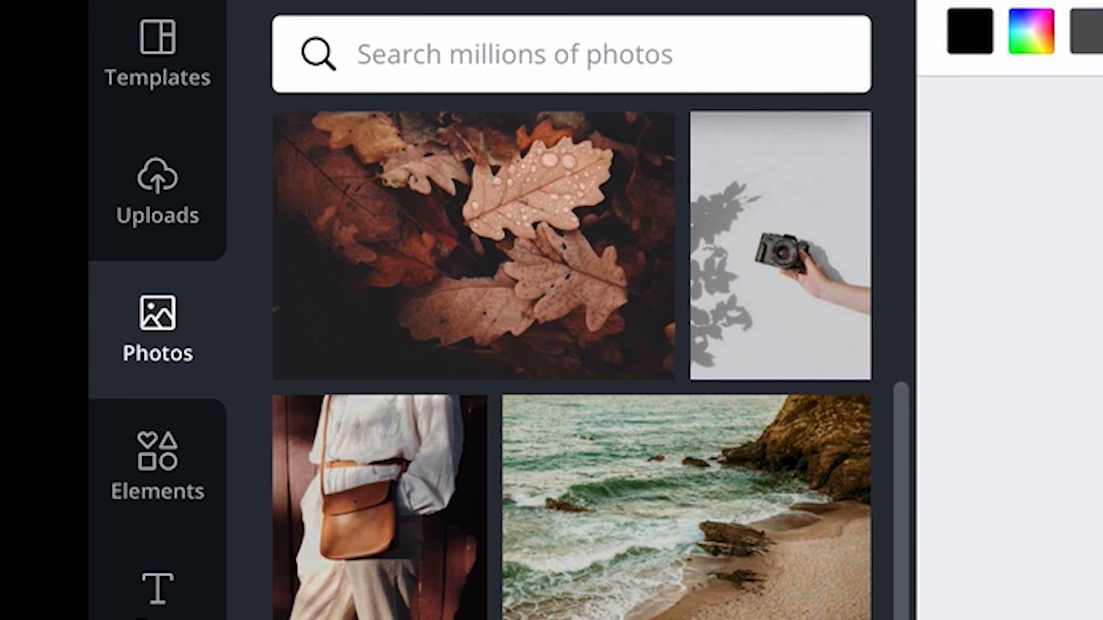
{"action": "scroll", "coordinate": [571, 356], "scroll_direction": "down", "scroll_amount": 2}
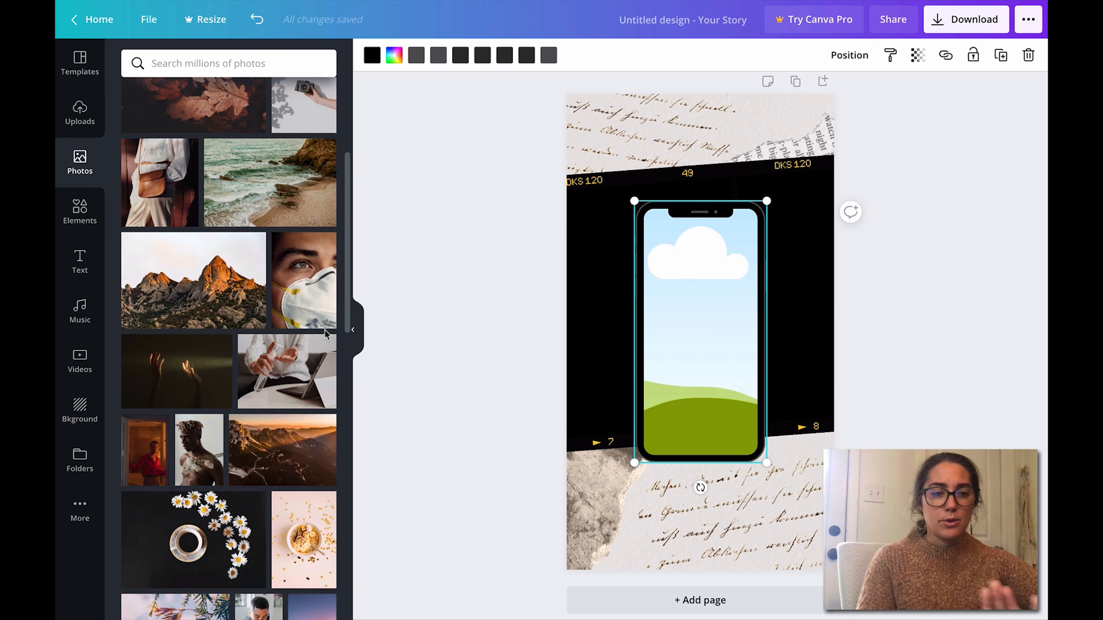
{"action": "scroll", "coordinate": [327, 334], "scroll_direction": "down", "scroll_amount": 8}
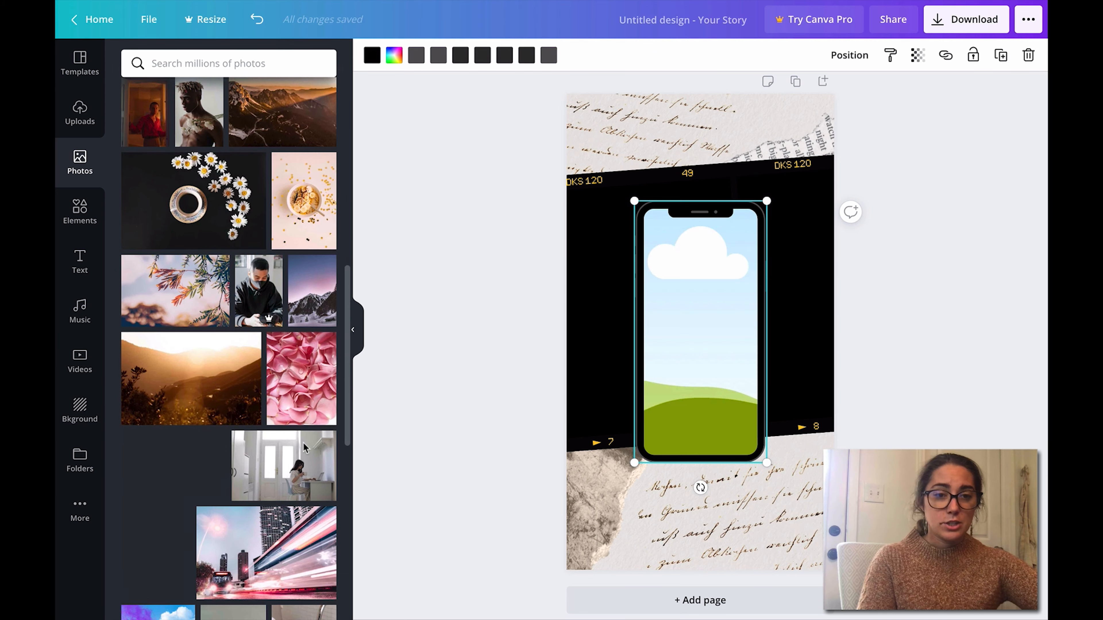
{"action": "scroll", "coordinate": [303, 447], "scroll_direction": "up", "scroll_amount": 15}
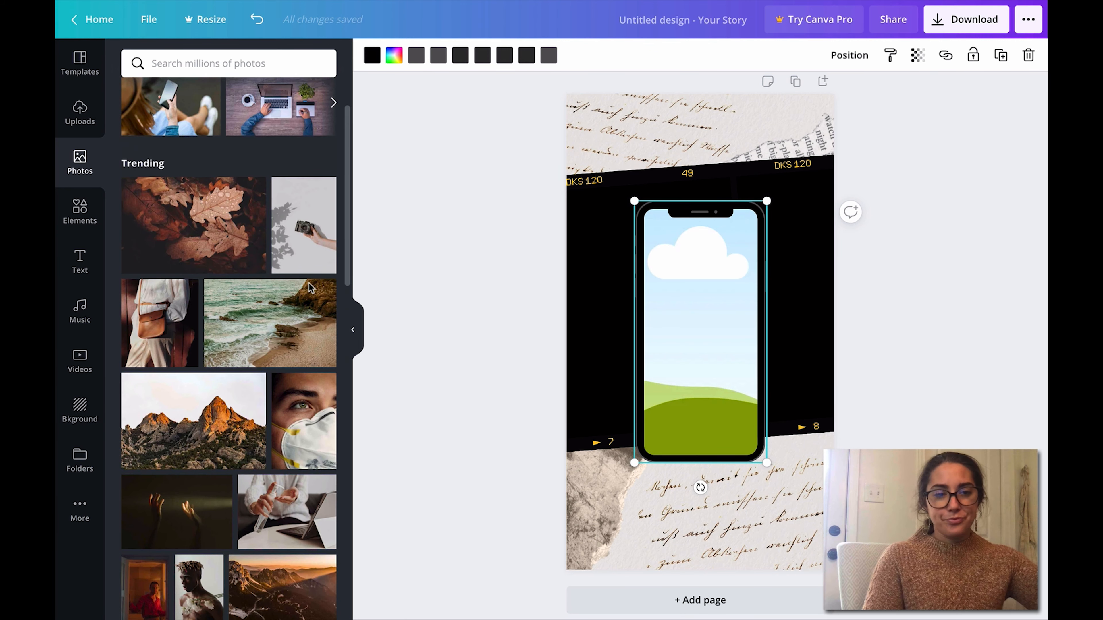
{"action": "left_click", "coordinate": [252, 300]}
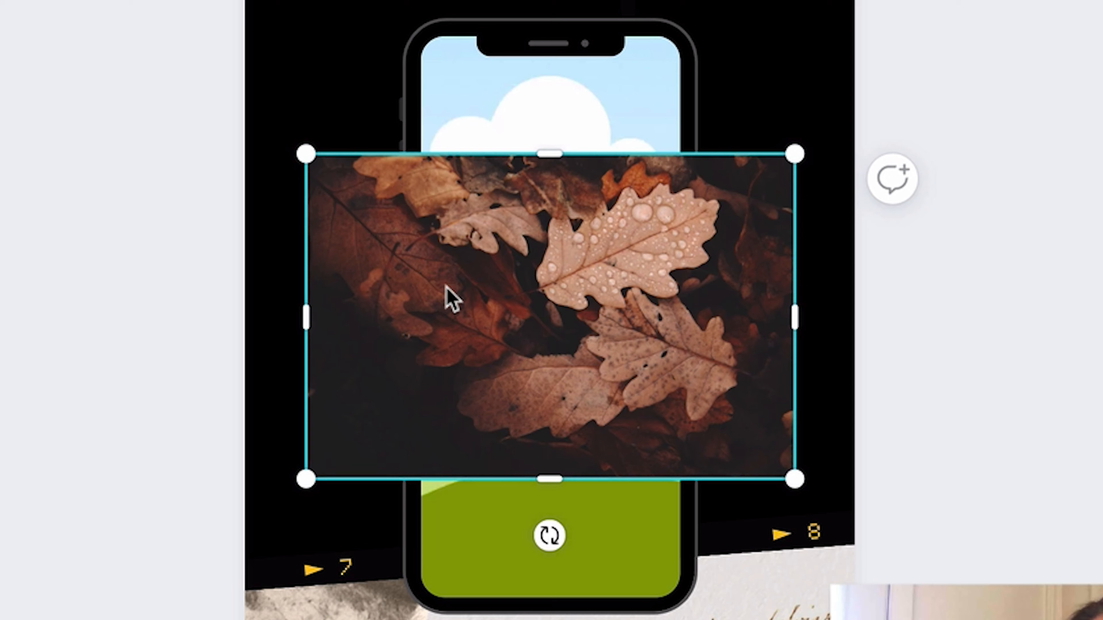
{"action": "left_click_drag", "start_coordinate": [448, 289], "coordinate": [453, 413]}
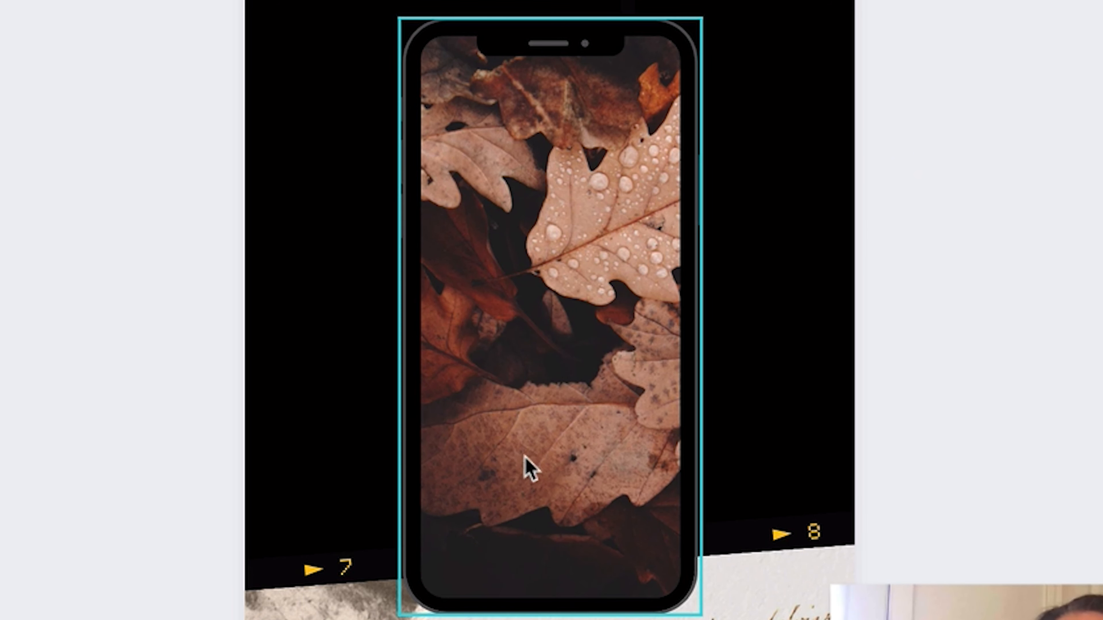
Step: Delete the black film strip and enlarge the smartphone frame to fill most of the story's height
{"action": "left_click", "coordinate": [834, 302]}
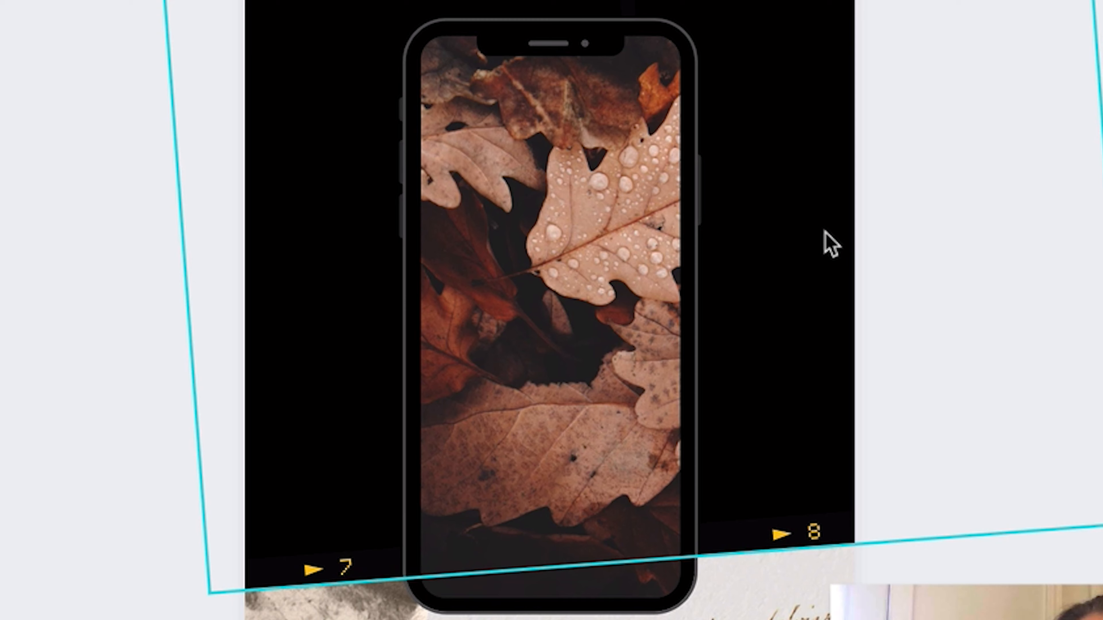
{"action": "key", "text": "Delete"}
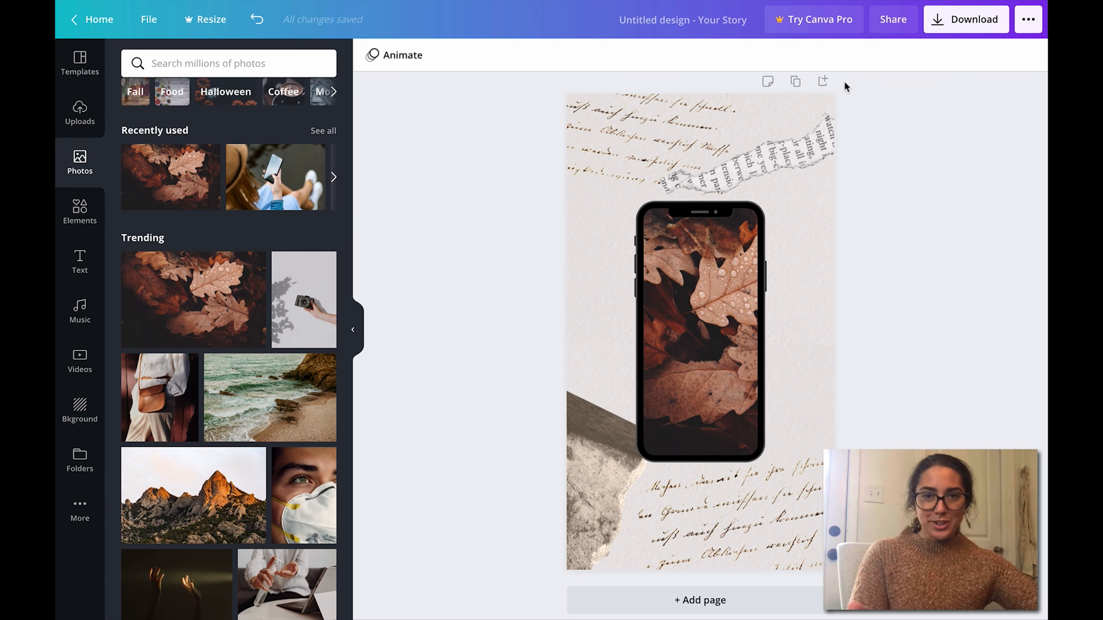
{"action": "left_click", "coordinate": [764, 209]}
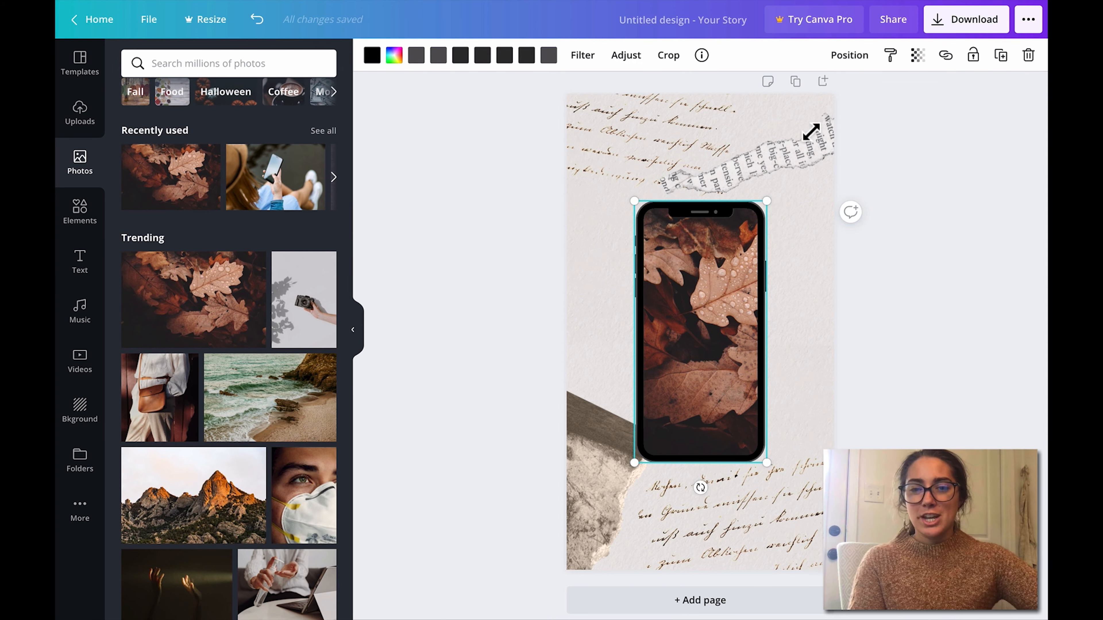
{"action": "left_click_drag", "start_coordinate": [809, 143], "coordinate": [817, 131]}
{"action": "left_click_drag", "start_coordinate": [635, 463], "coordinate": [624, 527]}
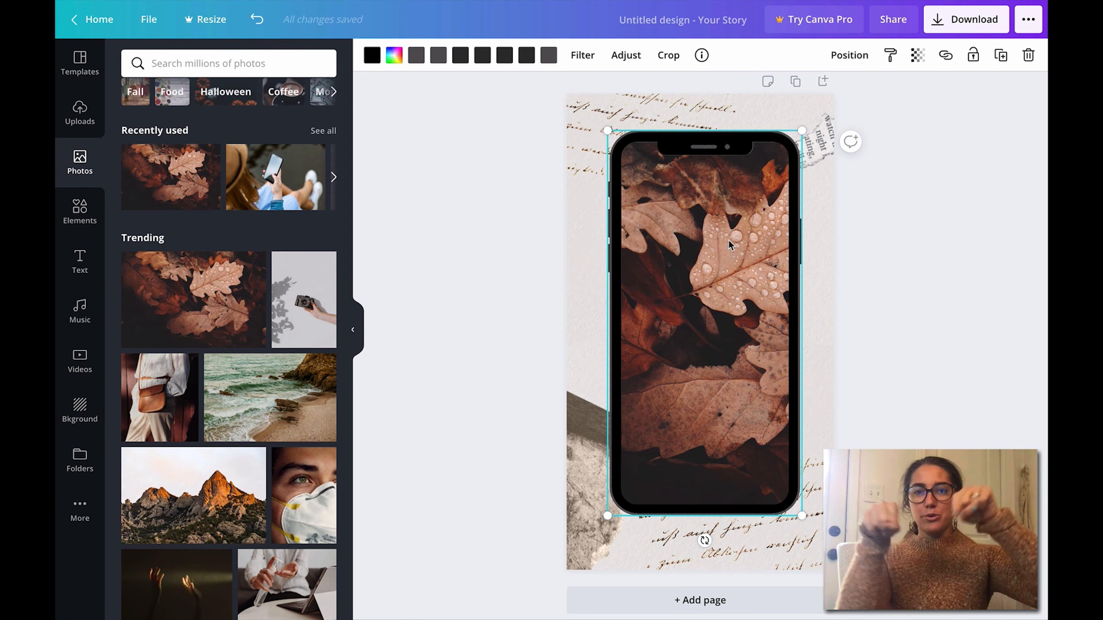
{"action": "left_click", "coordinate": [903, 308]}
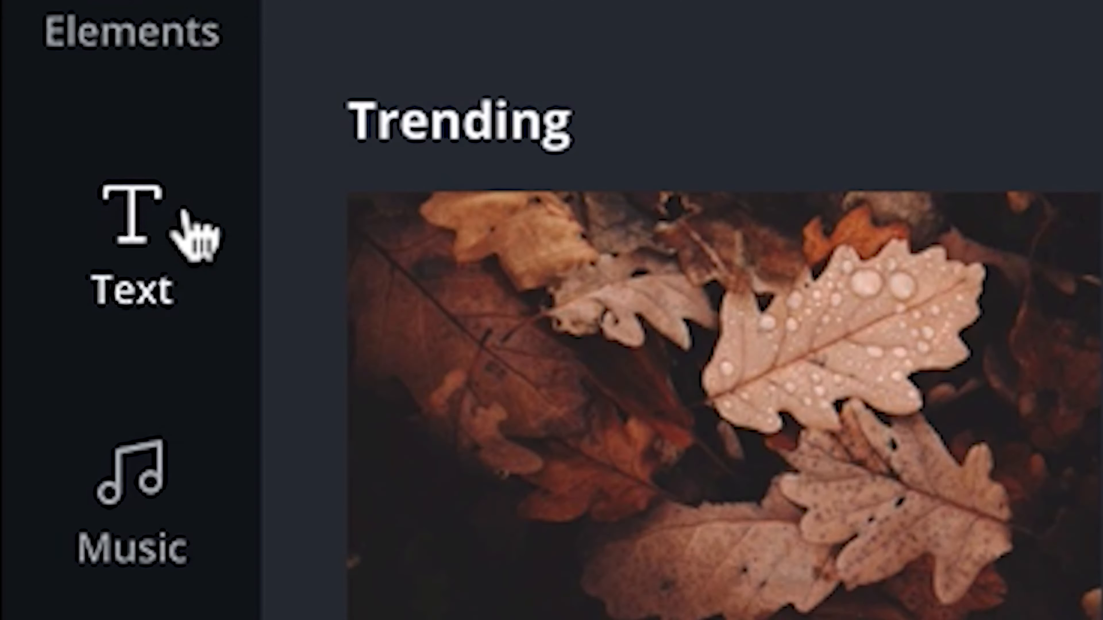
Step: Try the default heading and subheading text, clearing each one, and add a line of body text over the phone
{"action": "left_click", "coordinate": [88, 255]}
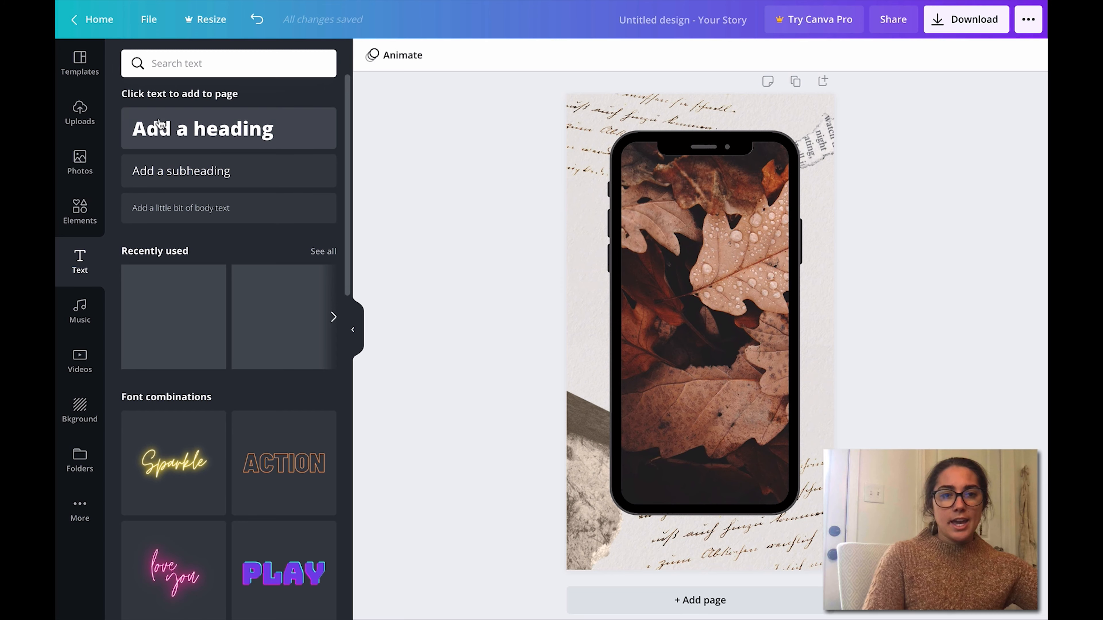
{"action": "left_click", "coordinate": [165, 131]}
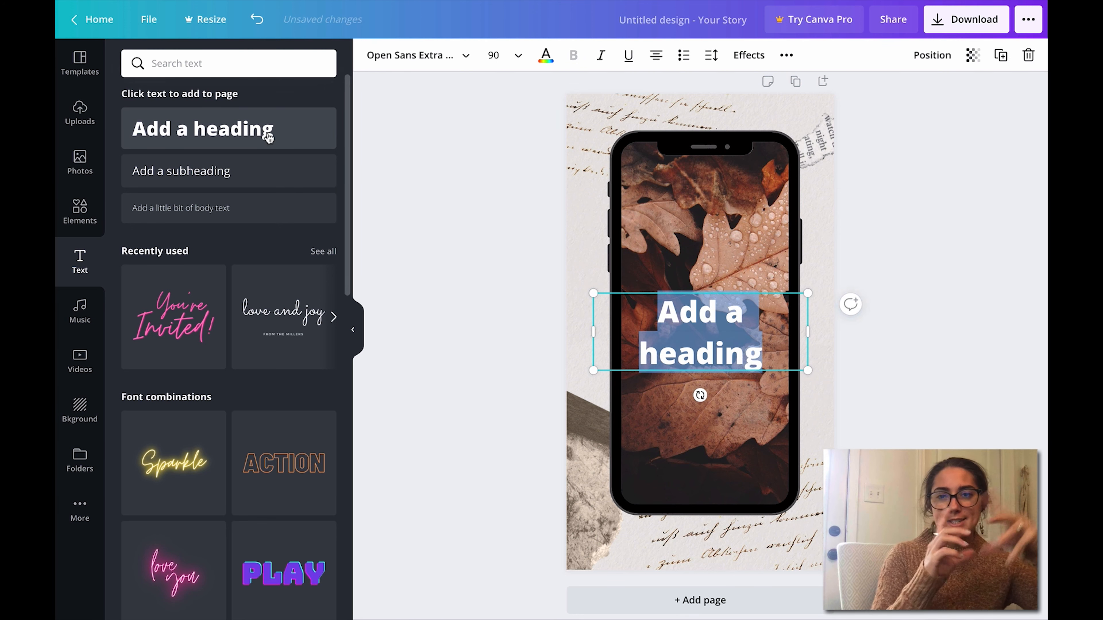
{"action": "key", "text": "BackSpace"}
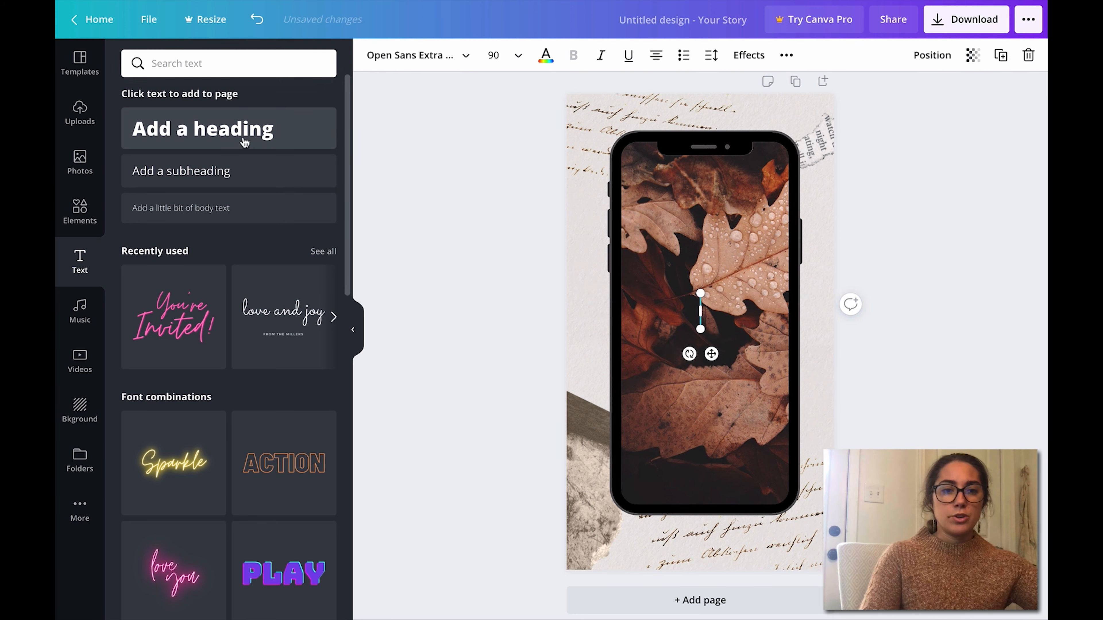
{"action": "left_click", "coordinate": [227, 179]}
{"action": "key", "text": "BackSpace"}
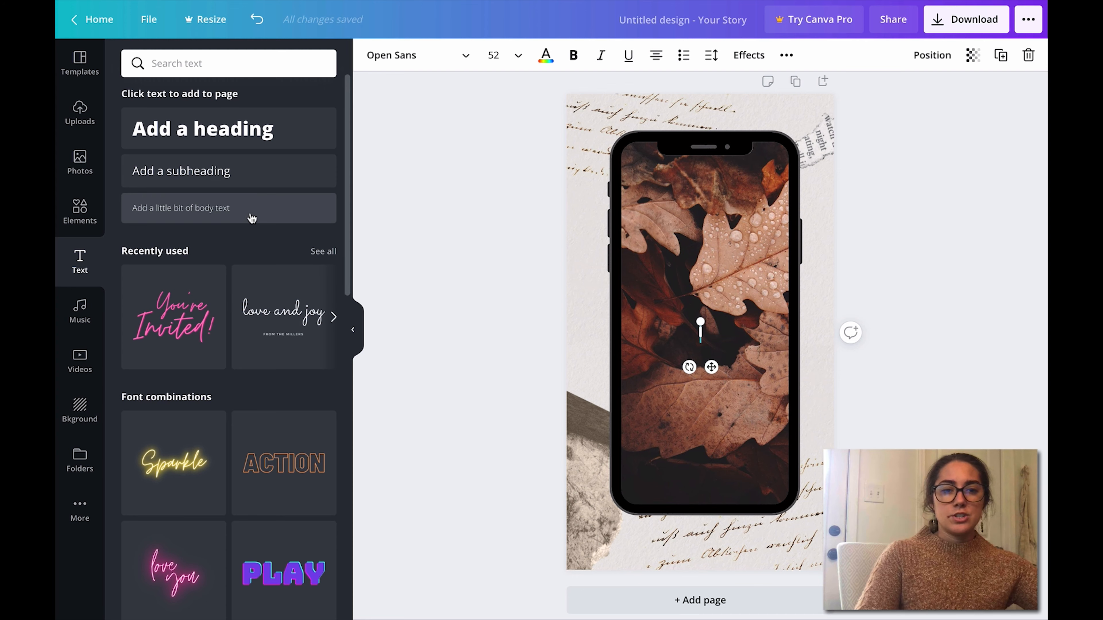
{"action": "left_click", "coordinate": [251, 216]}
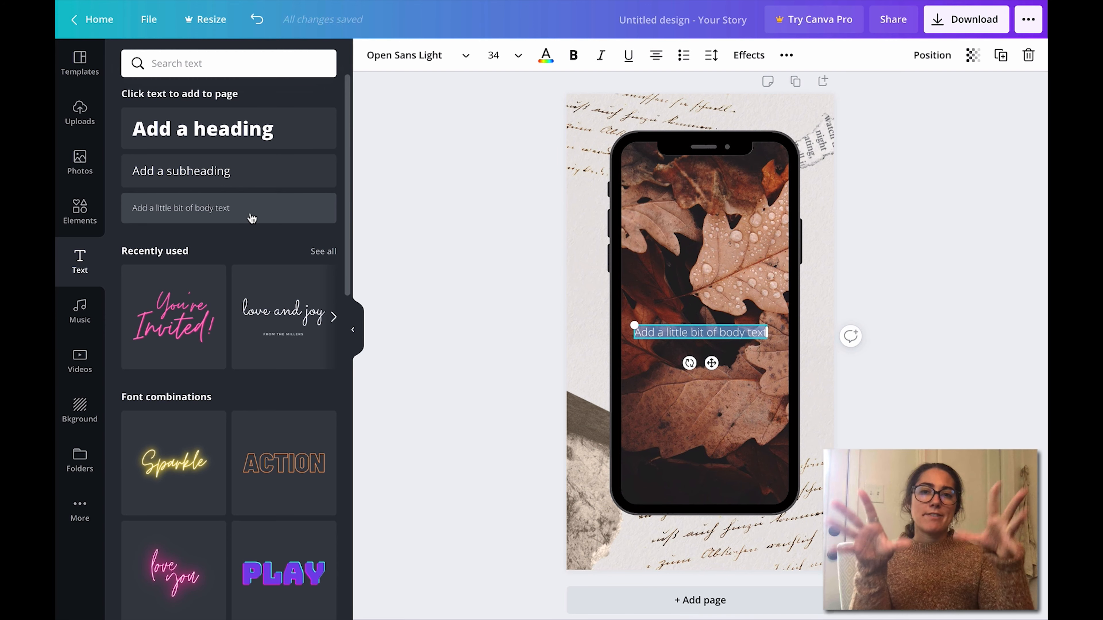
Step: Add another heading below the body text and clear all of its placeholder text
{"action": "left_click", "coordinate": [213, 131]}
{"action": "double_click", "coordinate": [665, 378]}
{"action": "left_click_drag", "start_coordinate": [662, 362], "coordinate": [719, 397]}
{"action": "type", "text": "ddsakd"}
{"action": "key", "text": "BackSpace"}
{"action": "key", "text": "BackSpace"}
{"action": "key", "text": "BackSpace"}
{"action": "key", "text": "BackSpace"}
{"action": "key", "text": "BackSpace"}
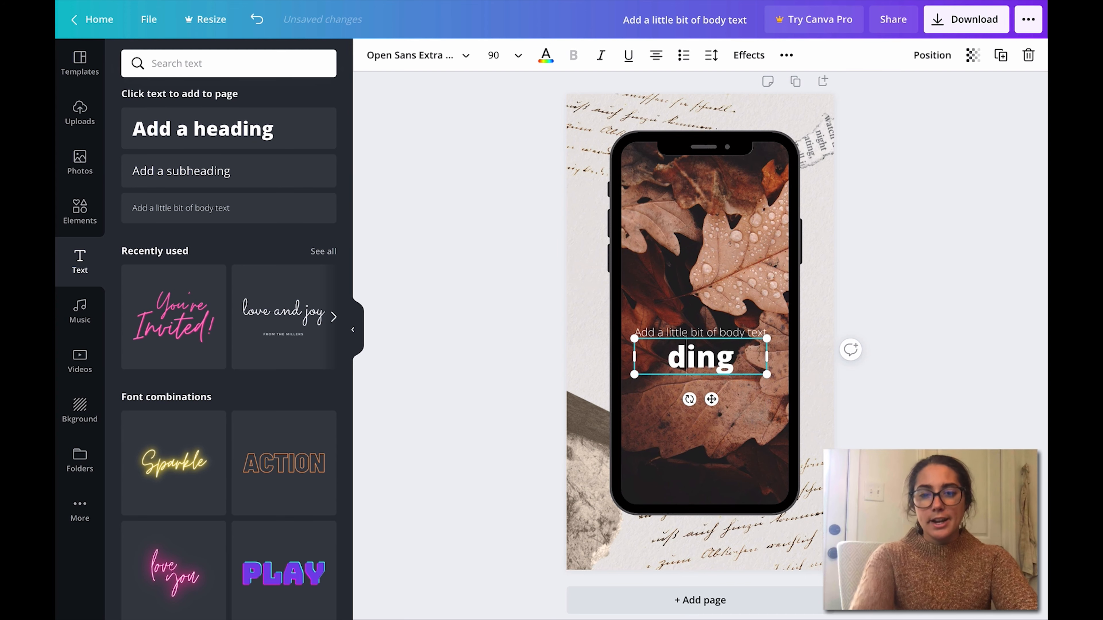
{"action": "left_click_drag", "start_coordinate": [740, 365], "coordinate": [665, 363]}
{"action": "key", "text": "BackSpace"}
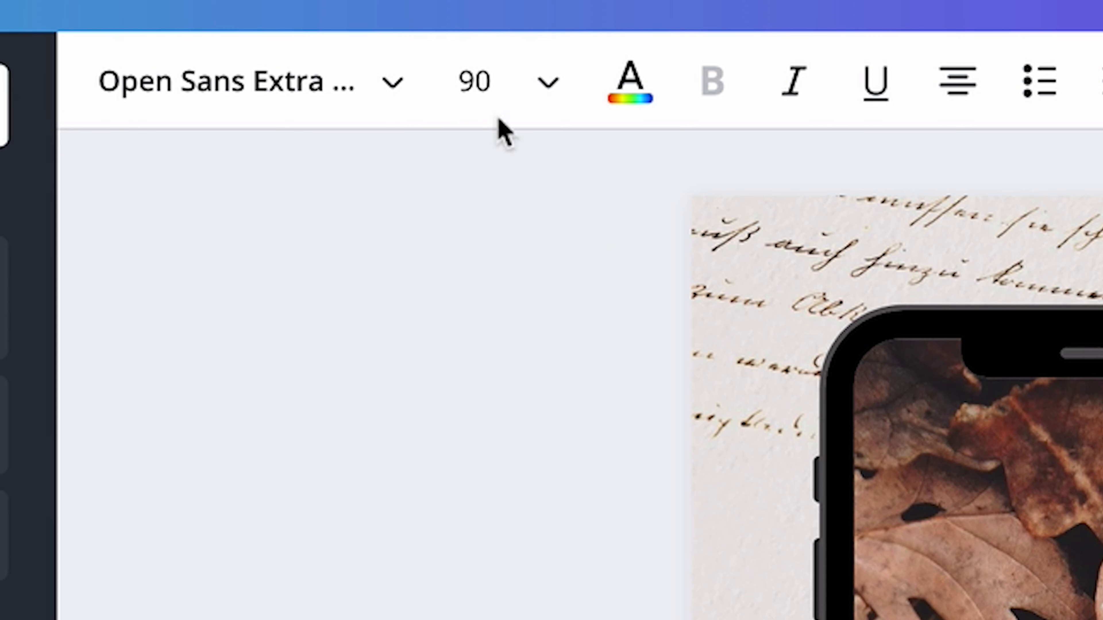
Step: Set the empty heading's font size to 144 and its font to Cormorant Garamond Bold
{"action": "left_click", "coordinate": [509, 60]}
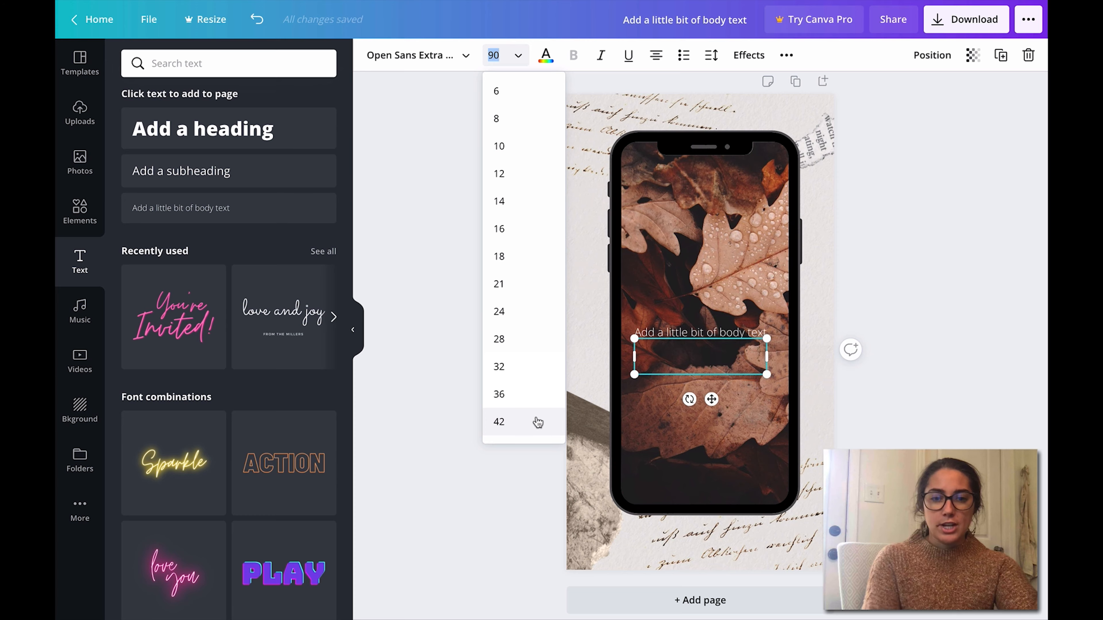
{"action": "type", "text": "144"}
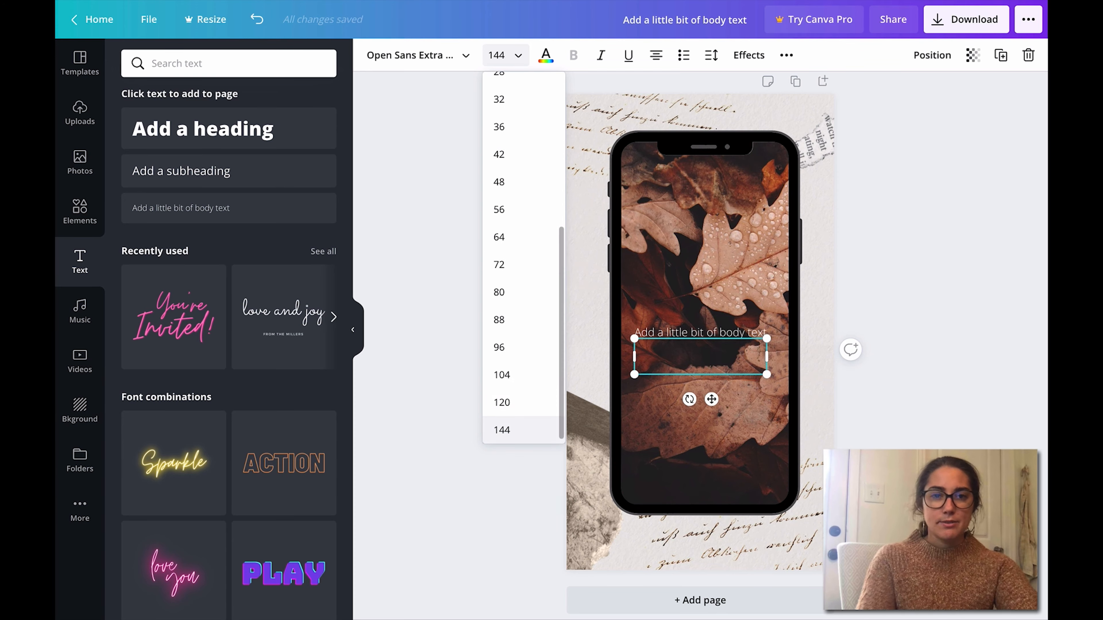
{"action": "left_click", "coordinate": [449, 55]}
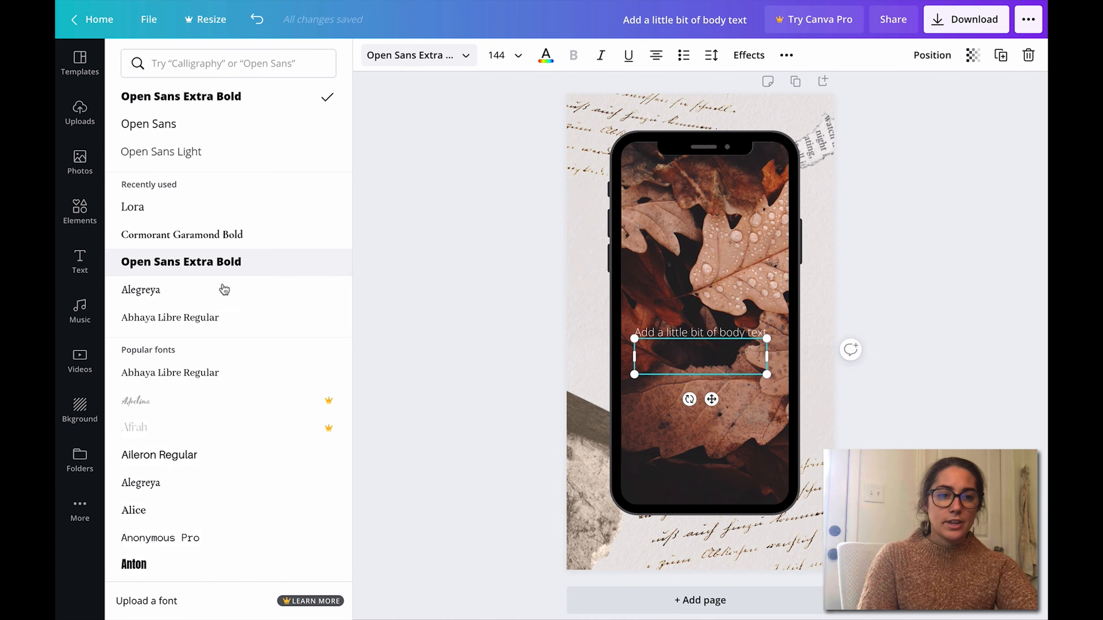
{"action": "left_click", "coordinate": [167, 244]}
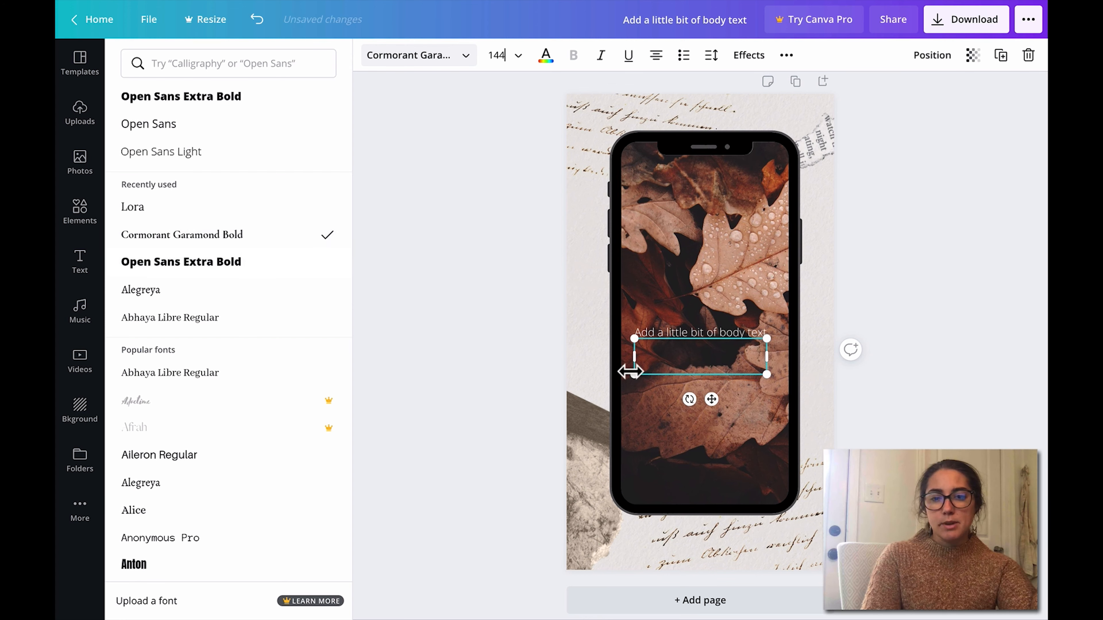
Step: Delete the body text line from the phone image
{"action": "left_click", "coordinate": [697, 334]}
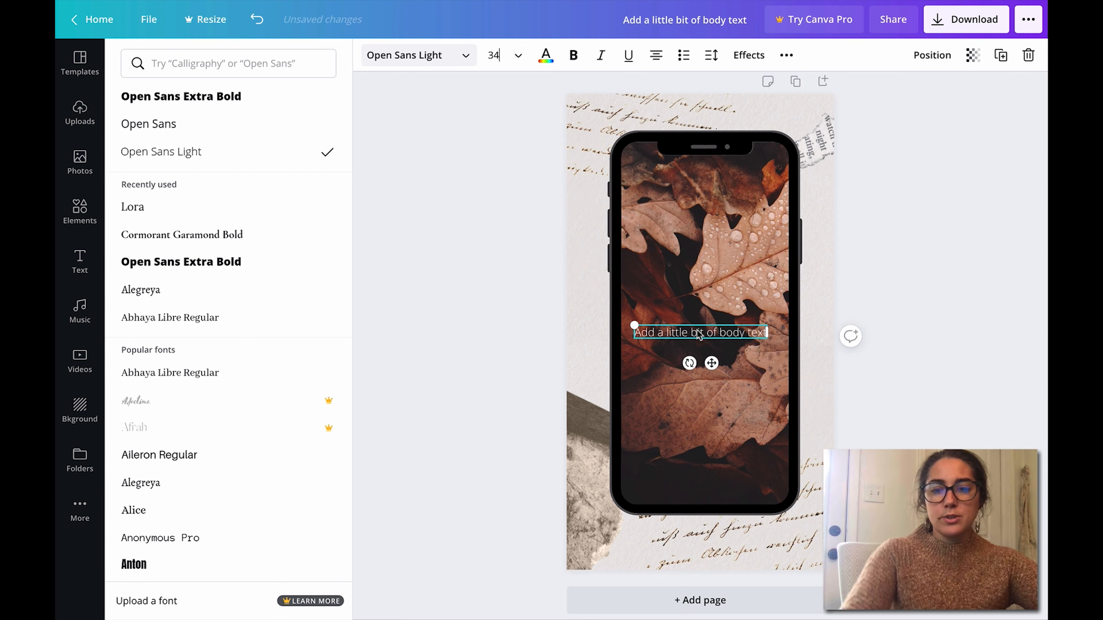
{"action": "left_click", "coordinate": [1028, 55]}
Step: Add a heading reading "Hello Fall!" over the phone and set its font to Cormorant Garamond Bold
{"action": "left_click", "coordinate": [256, 137]}
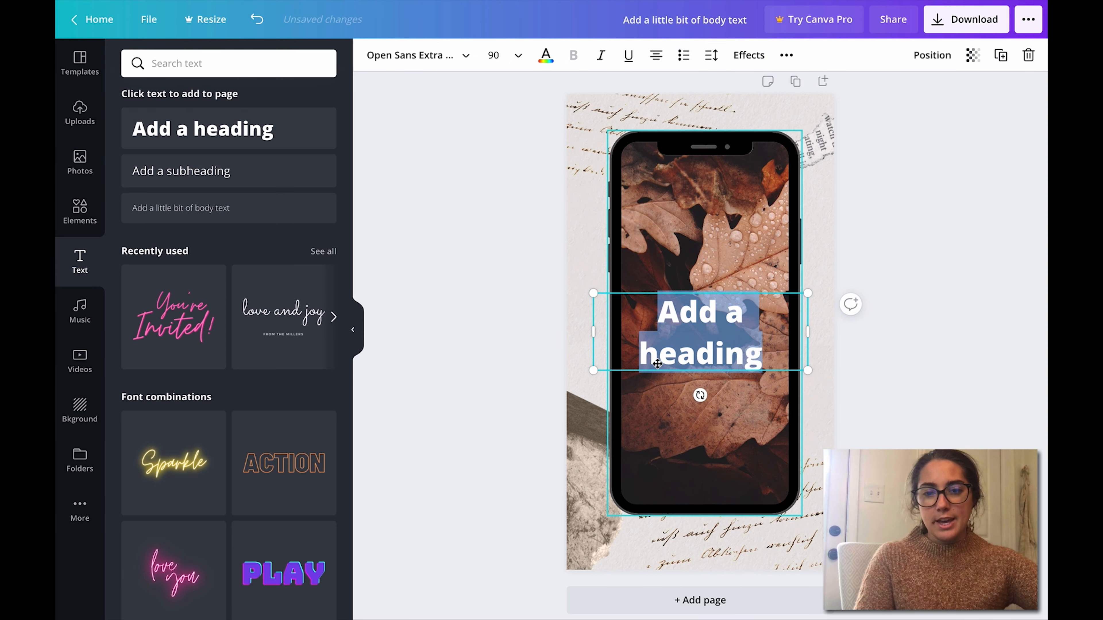
{"action": "left_click", "coordinate": [648, 319]}
{"action": "key", "text": "ctrl+a"}
{"action": "key", "text": "BackSpace"}
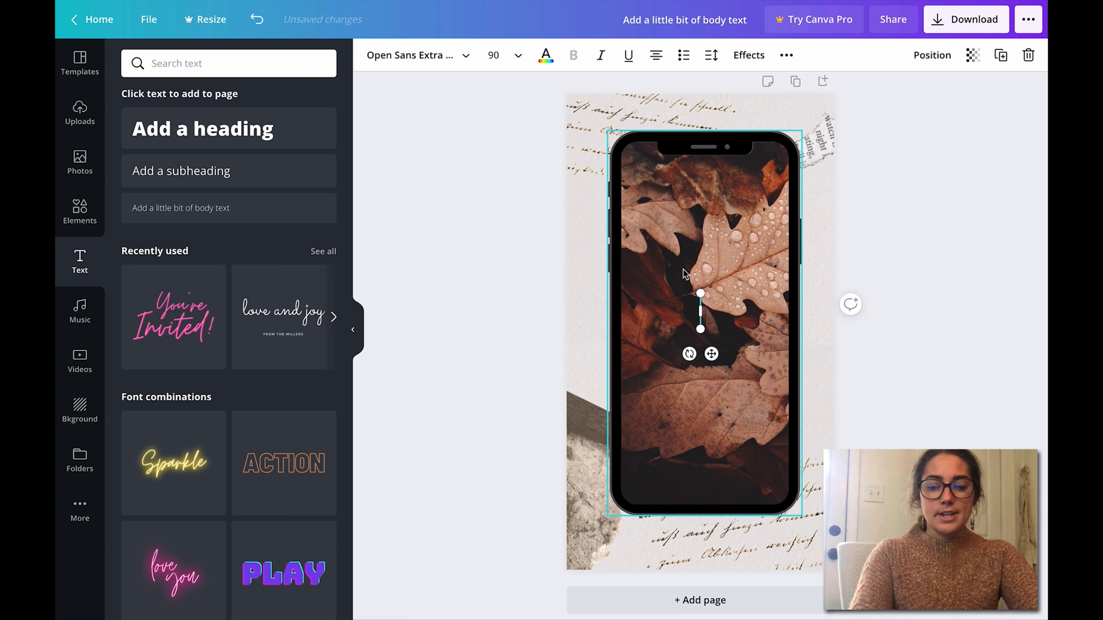
{"action": "type", "text": "Hello"}
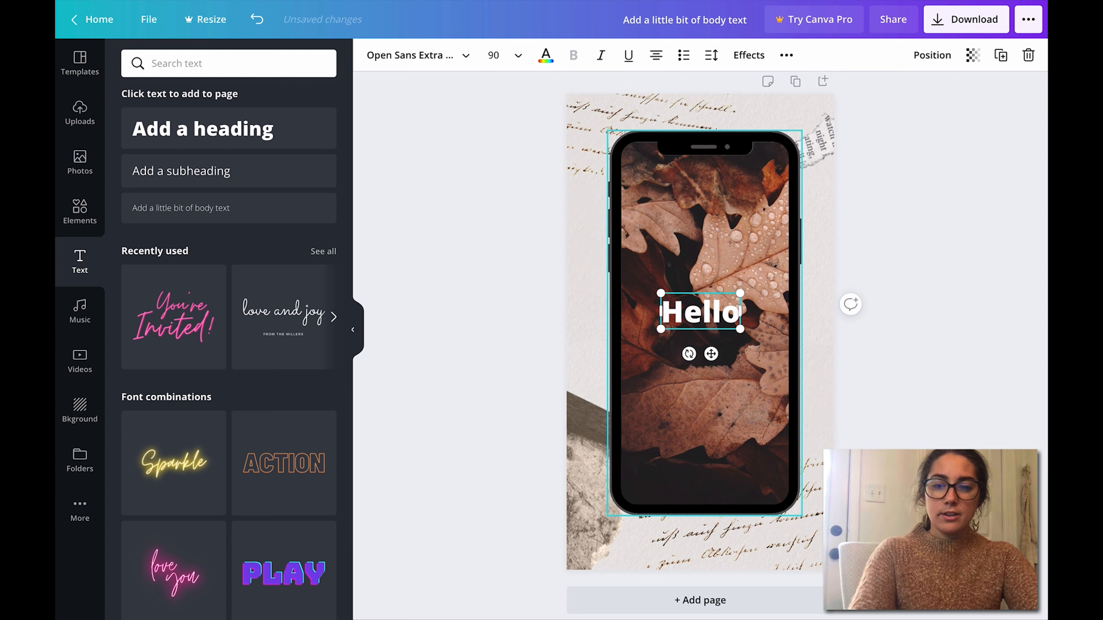
{"action": "type", "text": " Fall!"}
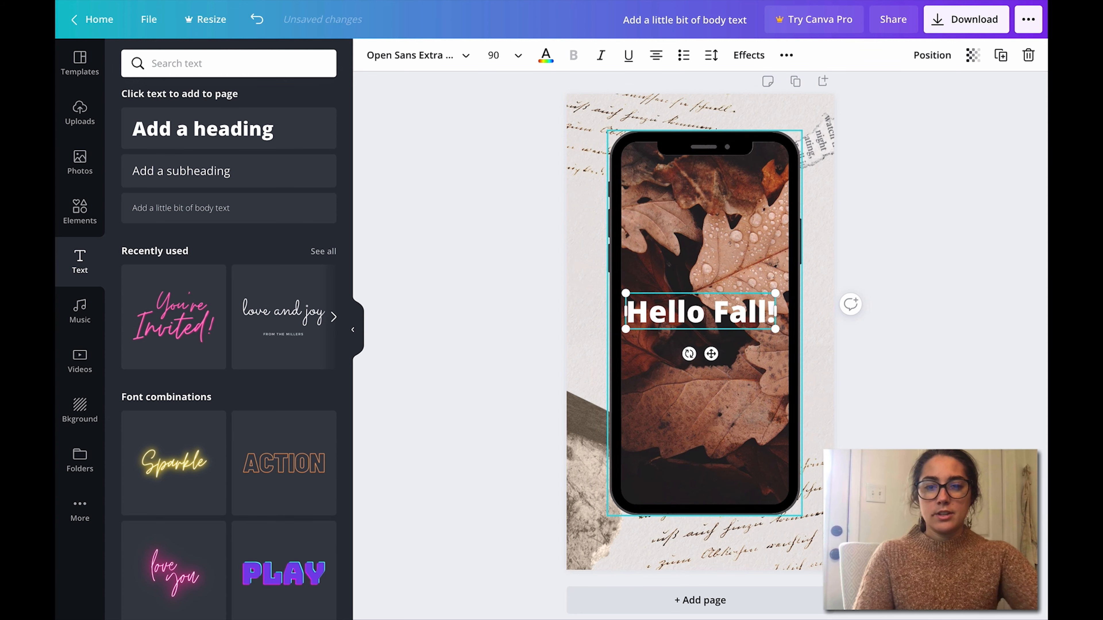
{"action": "left_click", "coordinate": [467, 52]}
{"action": "left_click", "coordinate": [278, 183]}
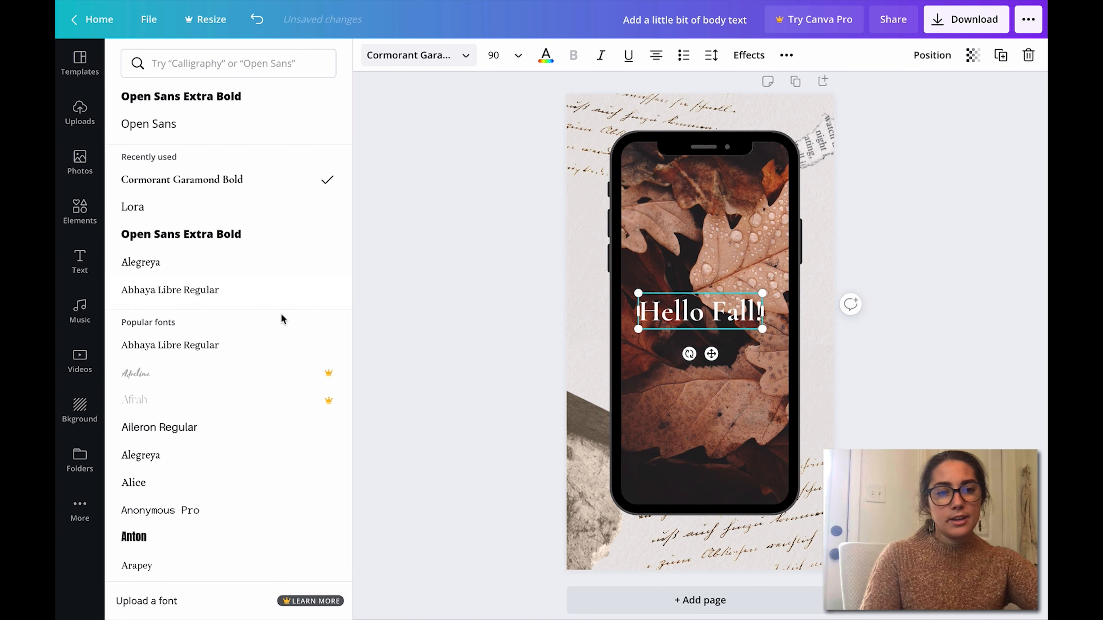
Step: Try the Shadow, Lift, Hollow, Splice and Echo text effects on the "Hello Fall!" heading, then reset the effect to None
{"action": "left_click", "coordinate": [748, 55]}
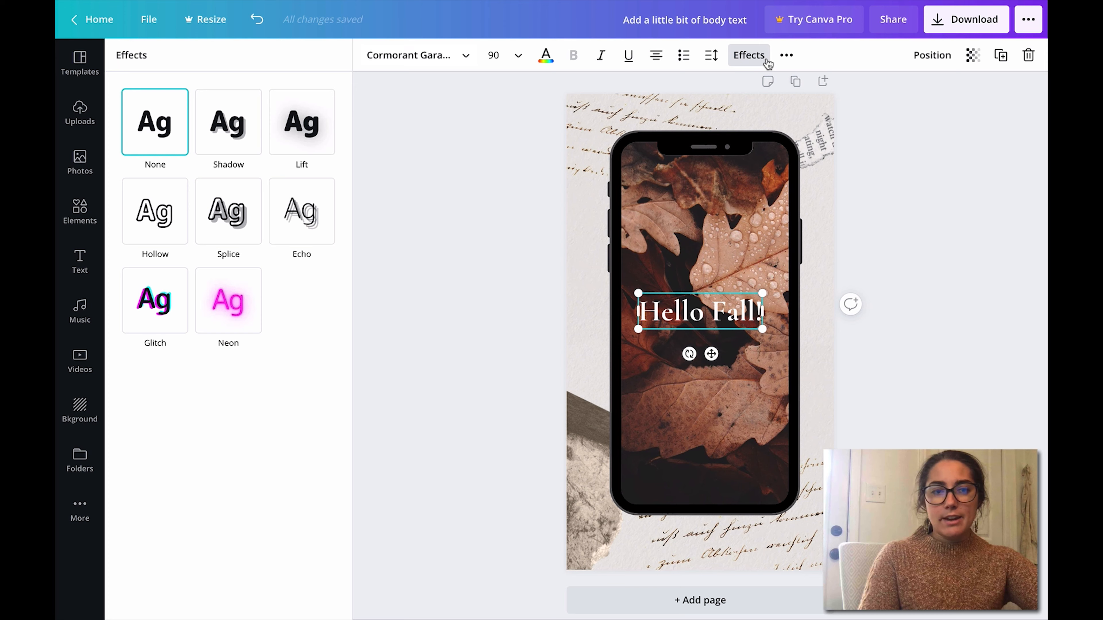
{"action": "left_click", "coordinate": [227, 130]}
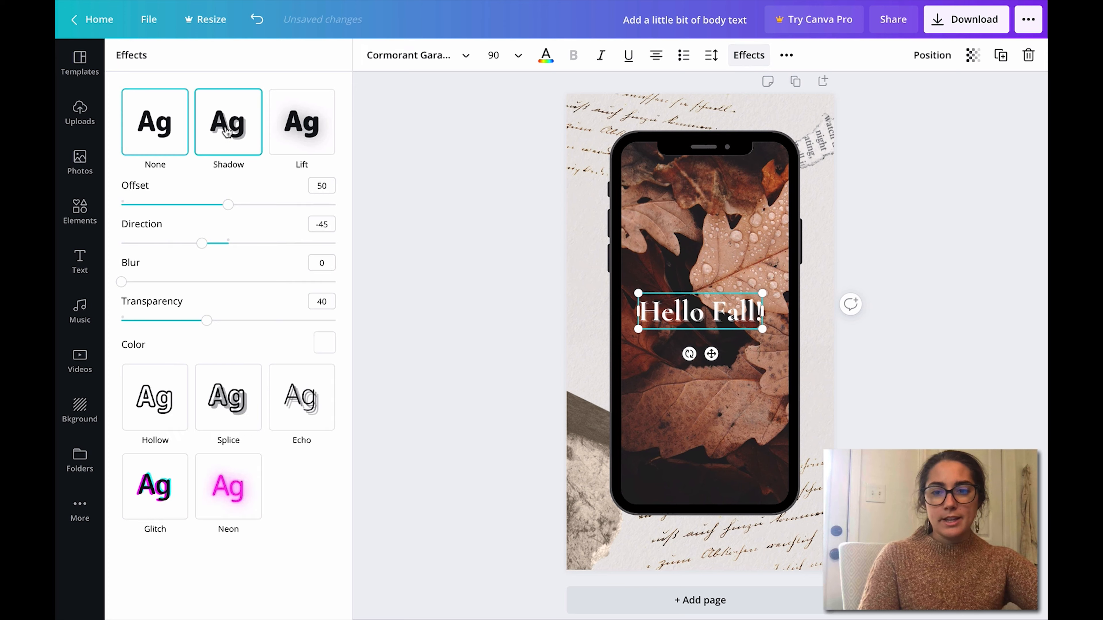
{"action": "left_click", "coordinate": [301, 142]}
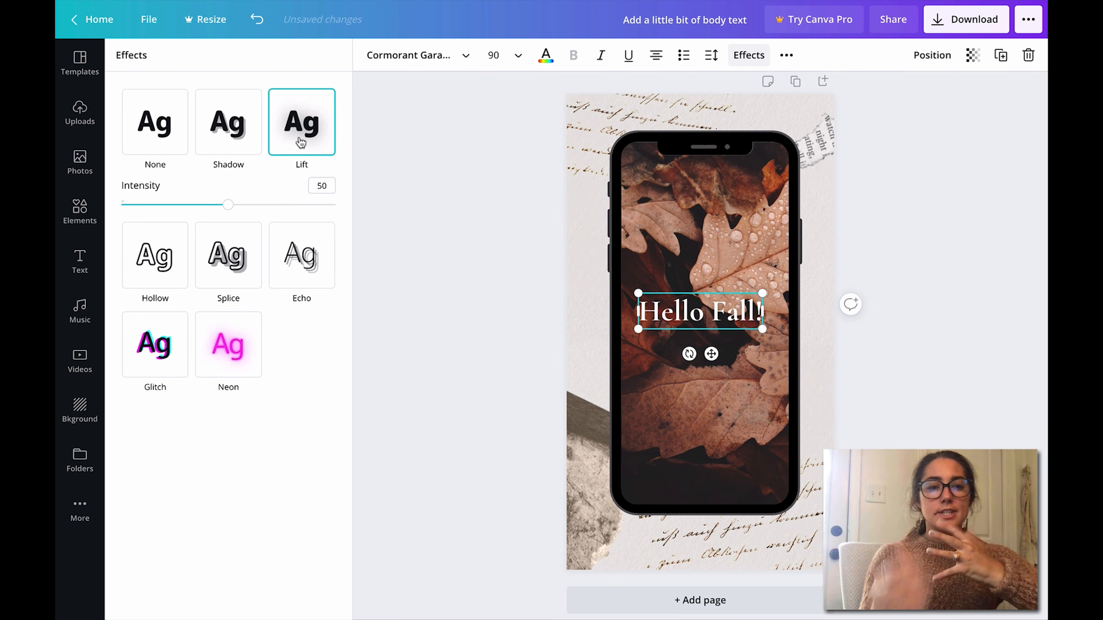
{"action": "left_click", "coordinate": [160, 272]}
{"action": "left_click", "coordinate": [221, 241]}
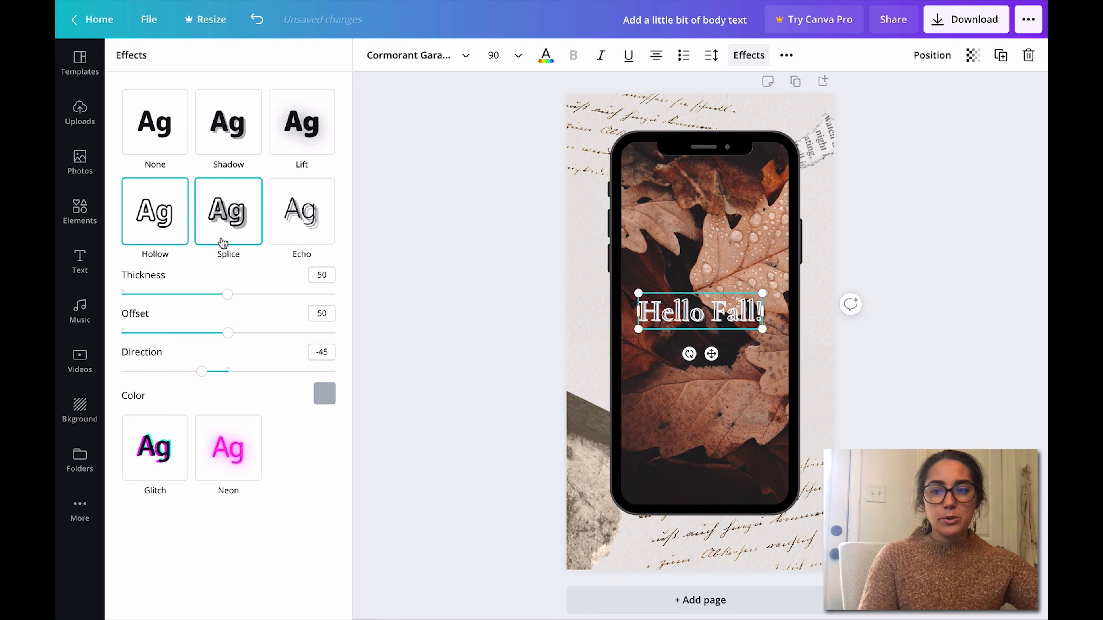
{"action": "left_click", "coordinate": [312, 224]}
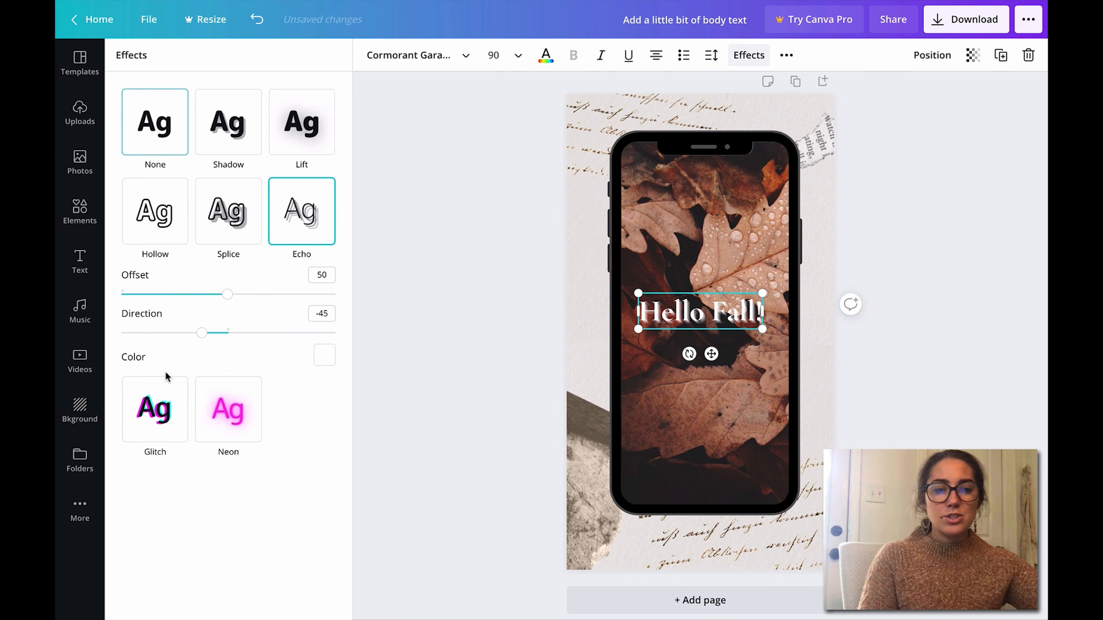
{"action": "left_click", "coordinate": [162, 120]}
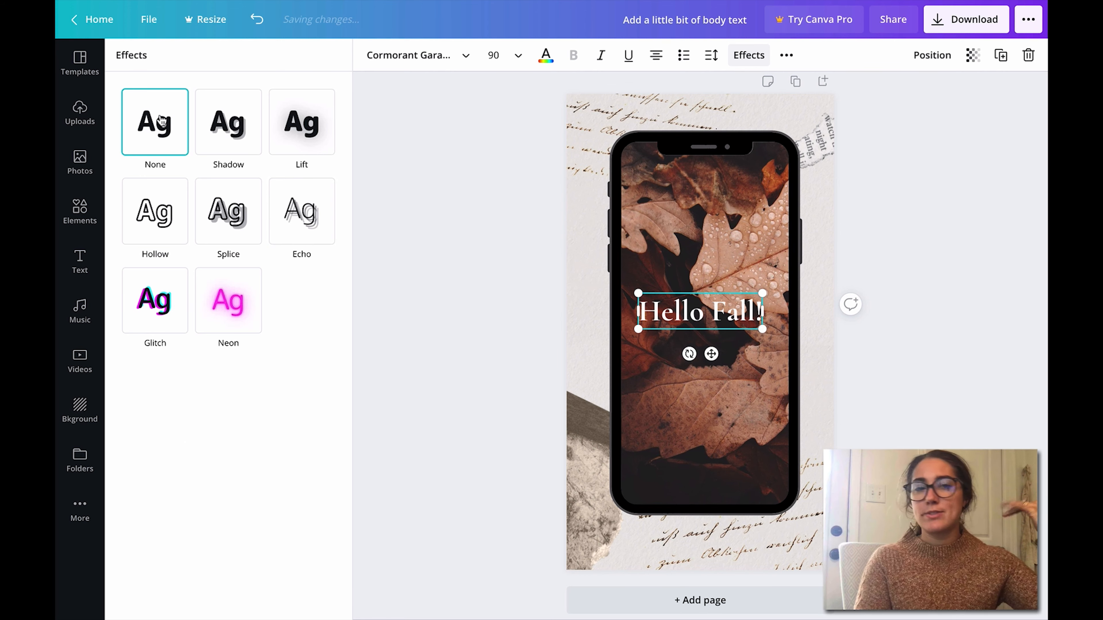
Step: Apply the Shadow effect to the "Hello Fall!" heading
{"action": "left_click", "coordinate": [222, 134]}
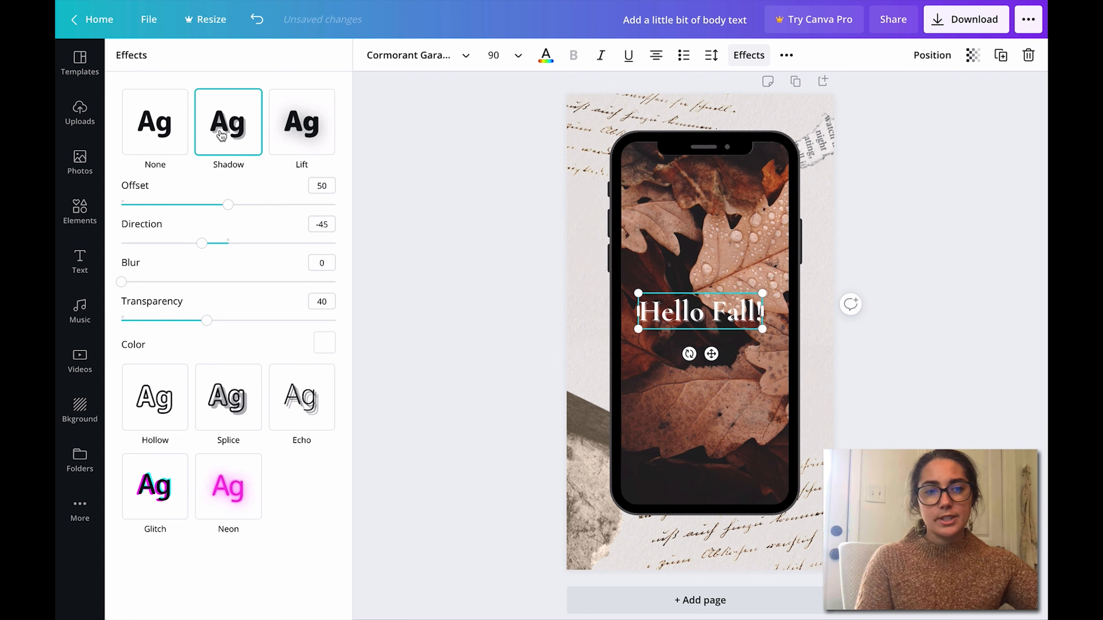
Step: Apply the Lift effect to the "Hello Fall!" heading and set its font size to 120
{"action": "left_click", "coordinate": [167, 133]}
{"action": "left_click", "coordinate": [307, 134]}
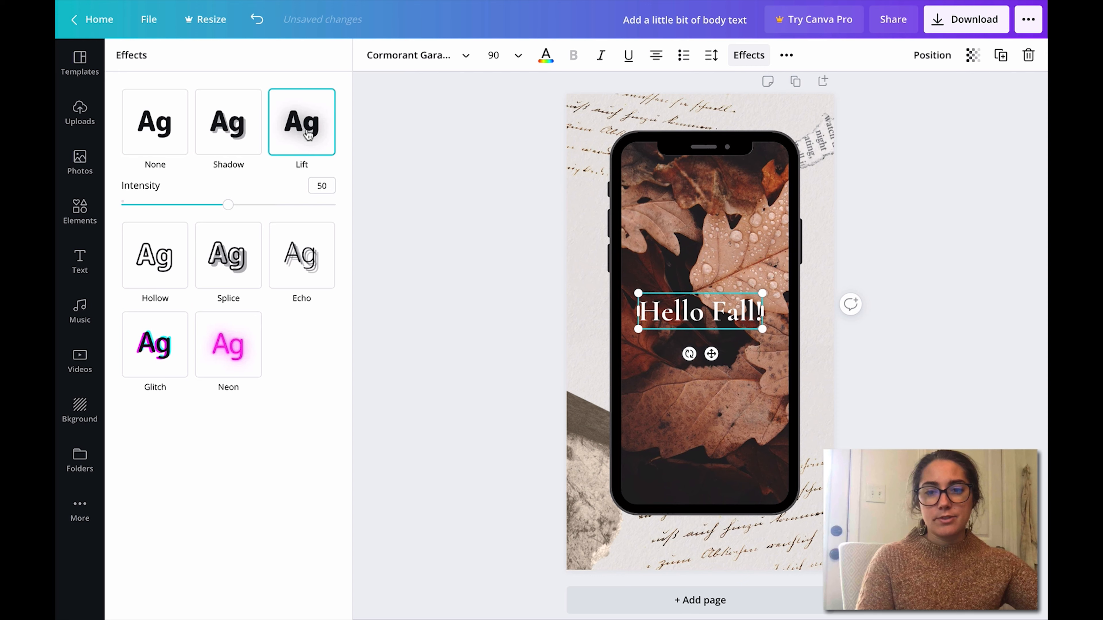
{"action": "left_click", "coordinate": [494, 55]}
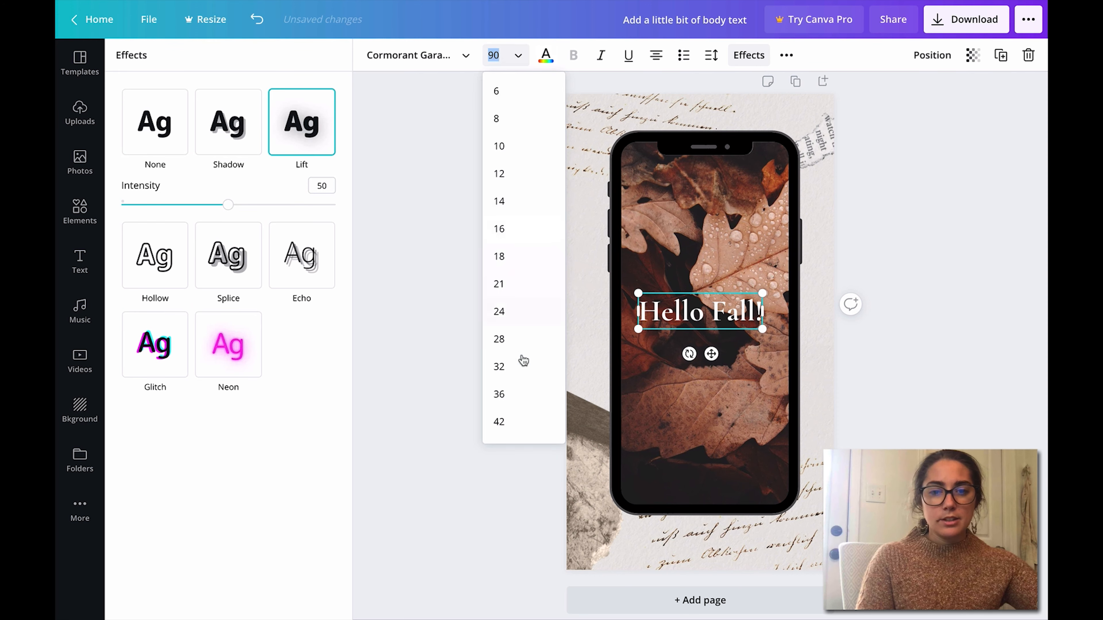
{"action": "key", "text": "Down"}
{"action": "key", "text": "Down"}
{"action": "key", "text": "Down"}
{"action": "key", "text": "Down"}
{"action": "key", "text": "Down"}
{"action": "key", "text": "Down"}
{"action": "key", "text": "Down"}
{"action": "key", "text": "Down"}
{"action": "key", "text": "Down"}
{"action": "key", "text": "Down"}
{"action": "key", "text": "Down"}
{"action": "key", "text": "Down"}
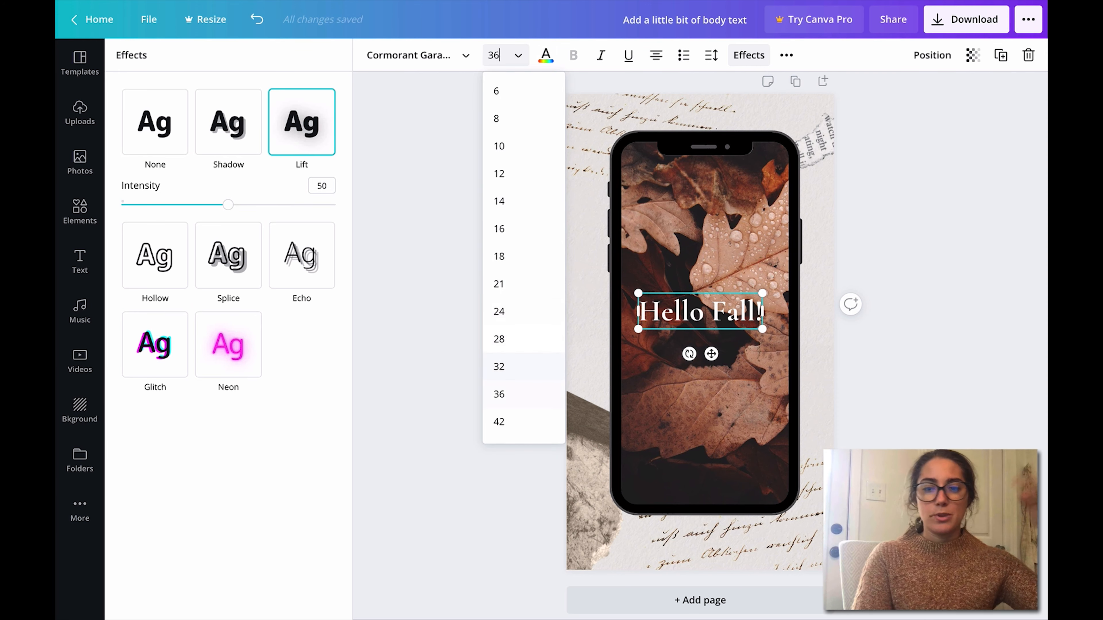
{"action": "key", "text": "Down"}
{"action": "key", "text": "Down"}
{"action": "key", "text": "Down"}
{"action": "key", "text": "Down"}
{"action": "key", "text": "Down"}
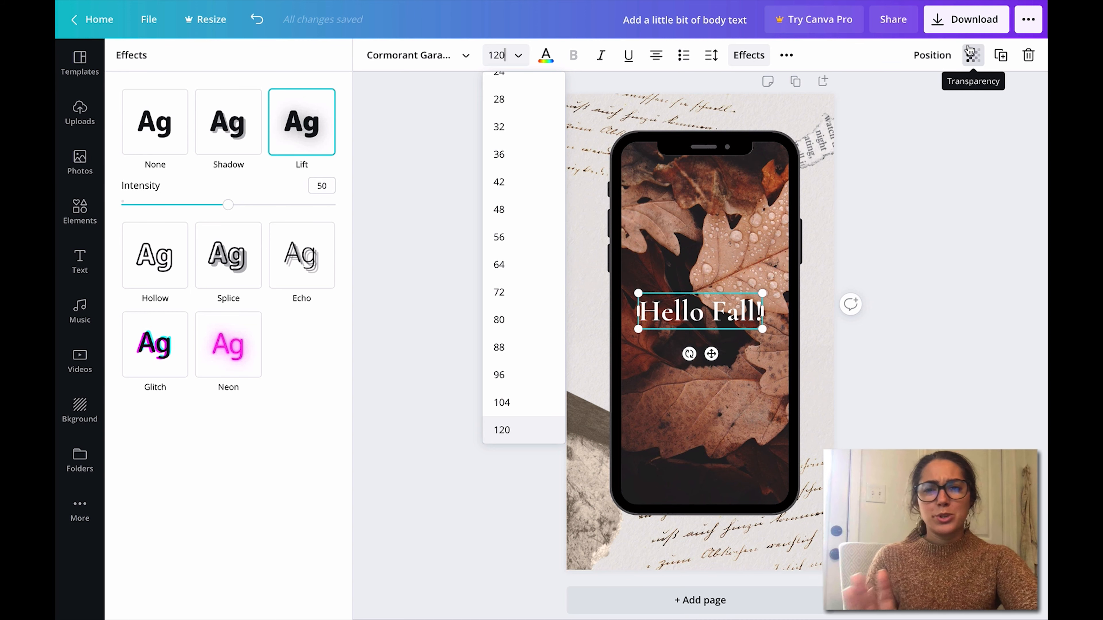
Step: Review the file types available for downloading the story and choose JPG without downloading it
{"action": "left_click", "coordinate": [929, 27]}
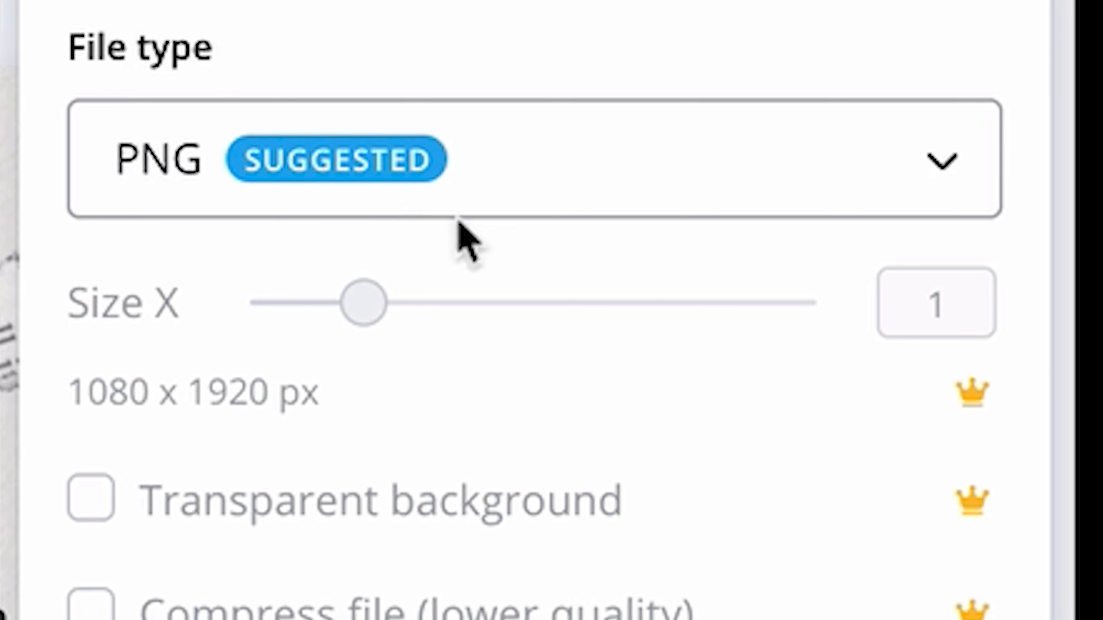
{"action": "left_click", "coordinate": [599, 211]}
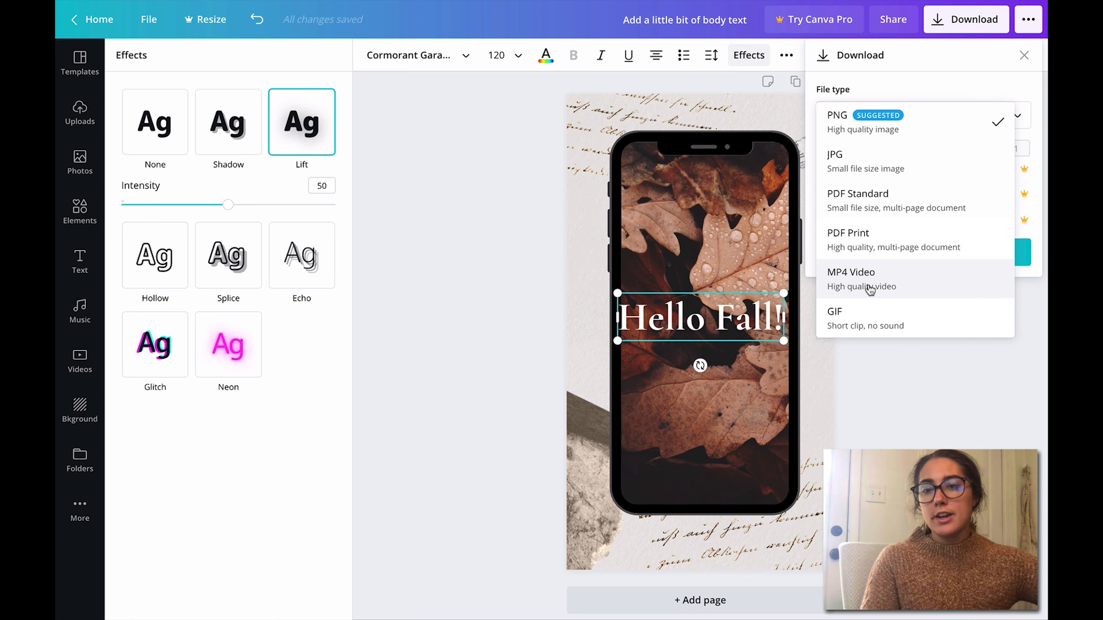
{"action": "left_click", "coordinate": [859, 166]}
{"action": "left_click", "coordinate": [918, 406]}
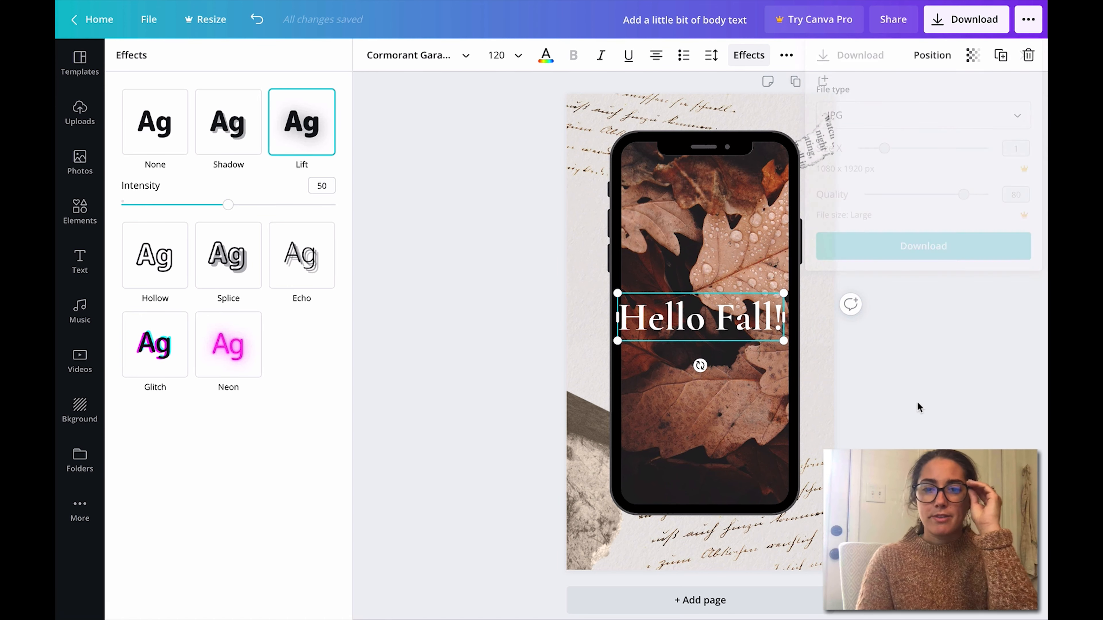
Step: Shrink the "Hello Fall!" heading to font size 108 and centre it across the phone screen
{"action": "left_click_drag", "start_coordinate": [784, 340], "coordinate": [767, 337]}
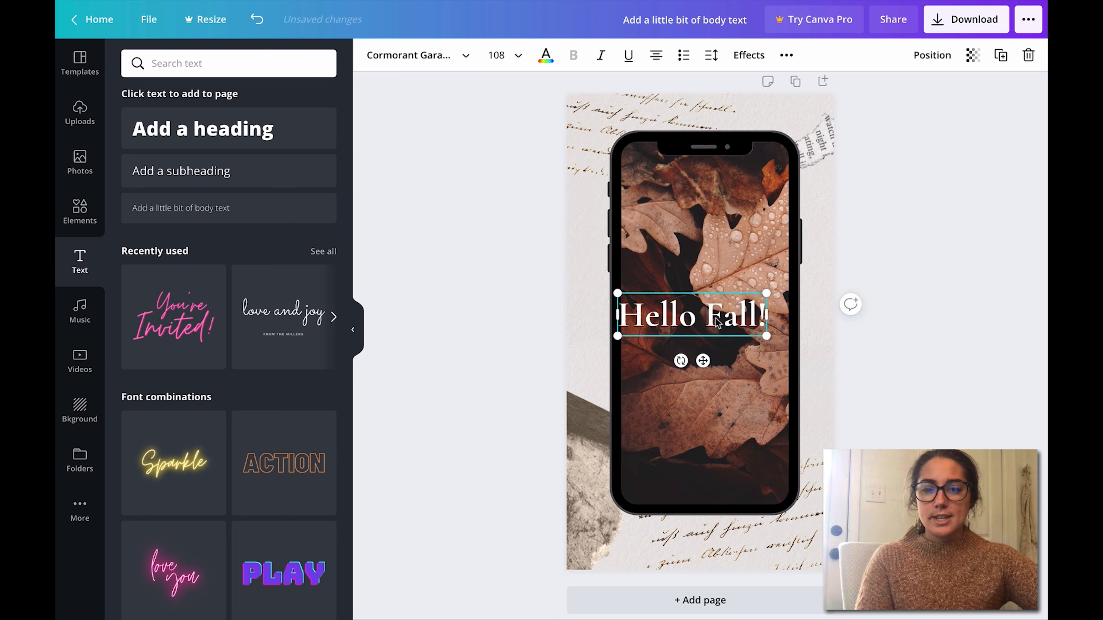
{"action": "key", "text": "BackSpace"}
{"action": "key", "text": "Return"}
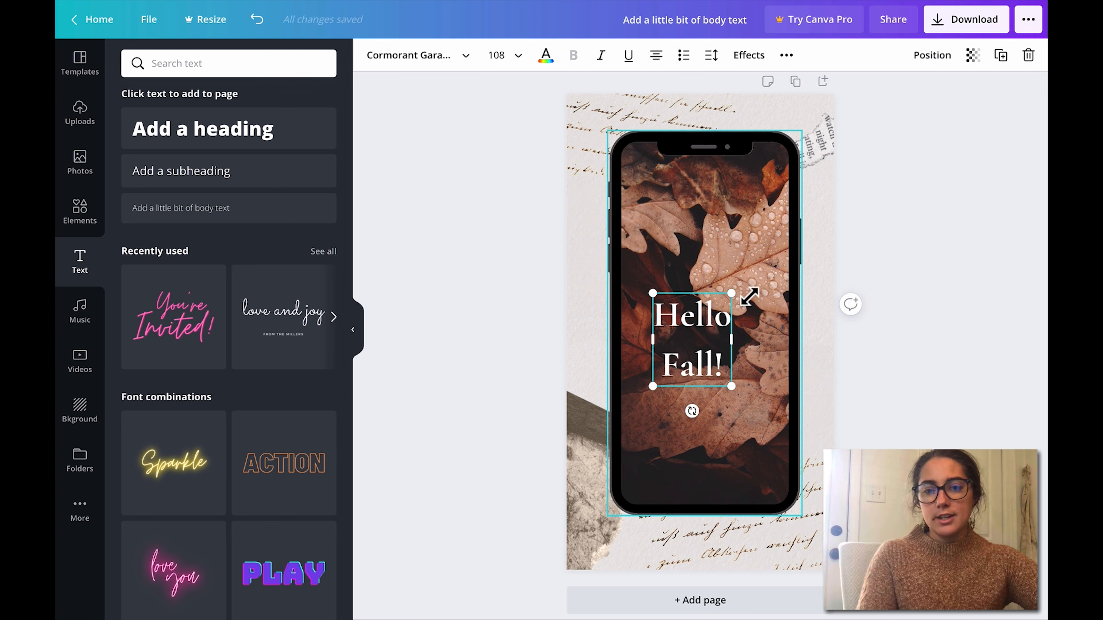
{"action": "key", "text": "BackSpace"}
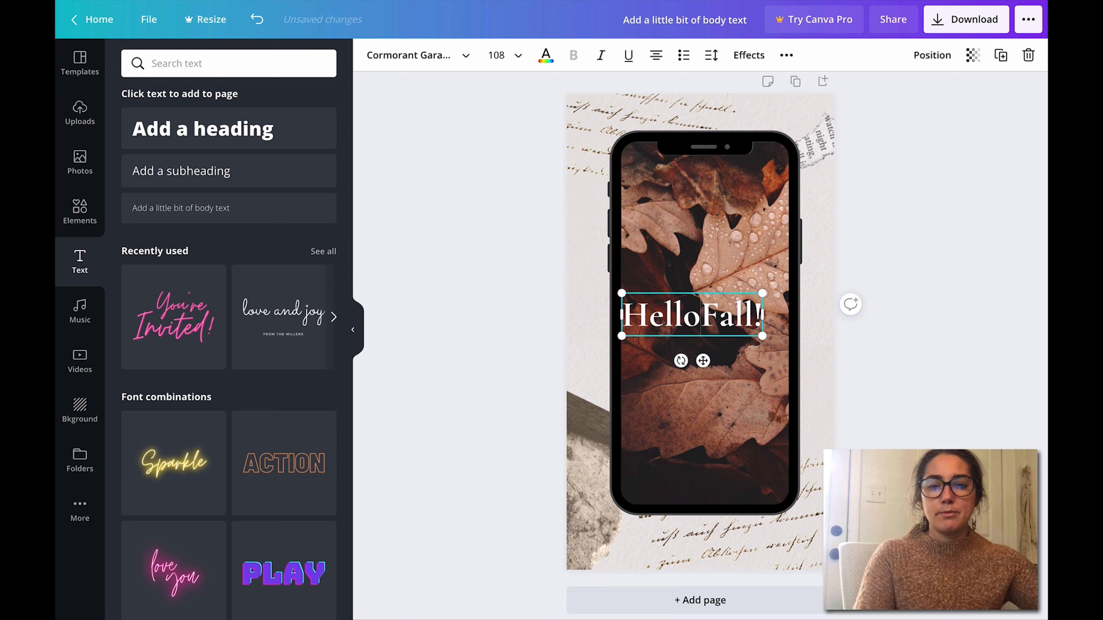
{"action": "left_click", "coordinate": [908, 361]}
{"action": "left_click_drag", "start_coordinate": [761, 320], "coordinate": [774, 327]}
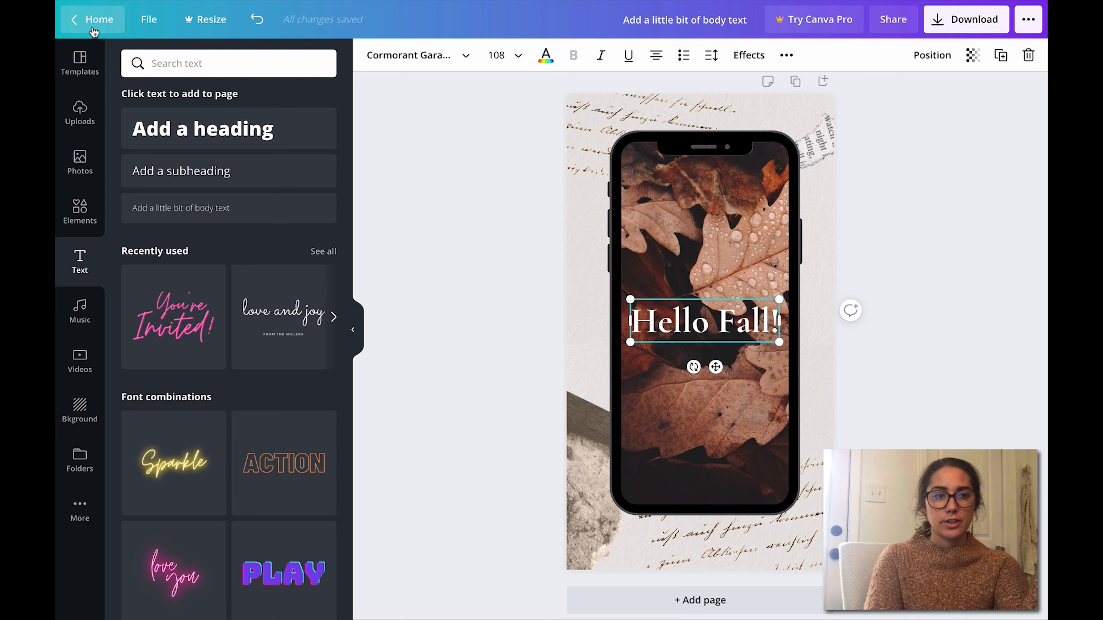
Step: Return to the home page and examine all saved designs plus the Features and Learn overviews
{"action": "left_click", "coordinate": [92, 19]}
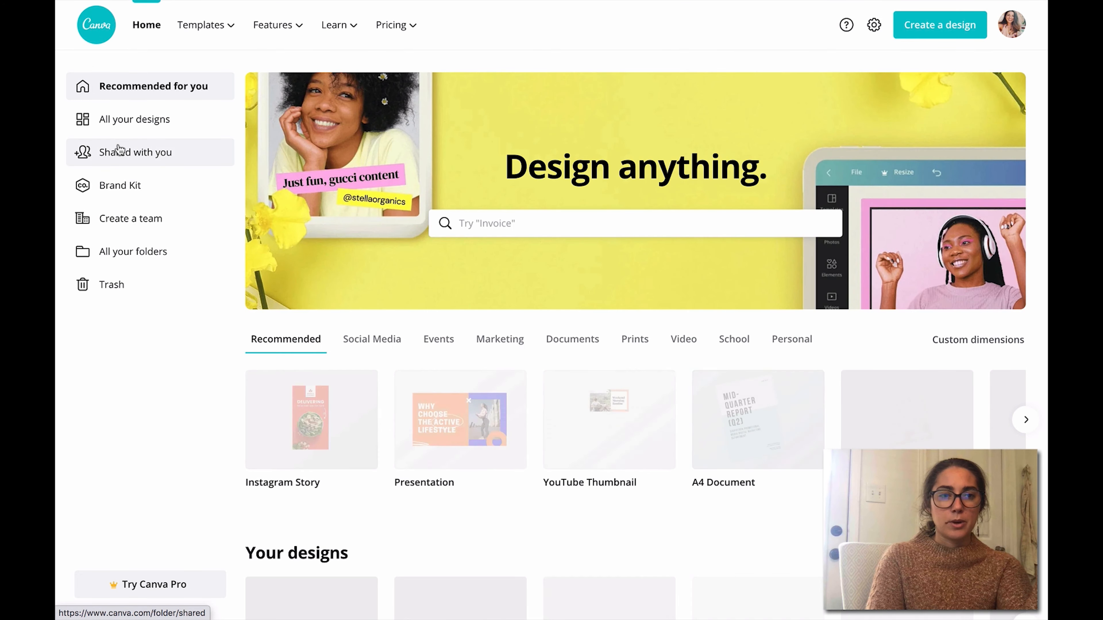
{"action": "left_click", "coordinate": [154, 132]}
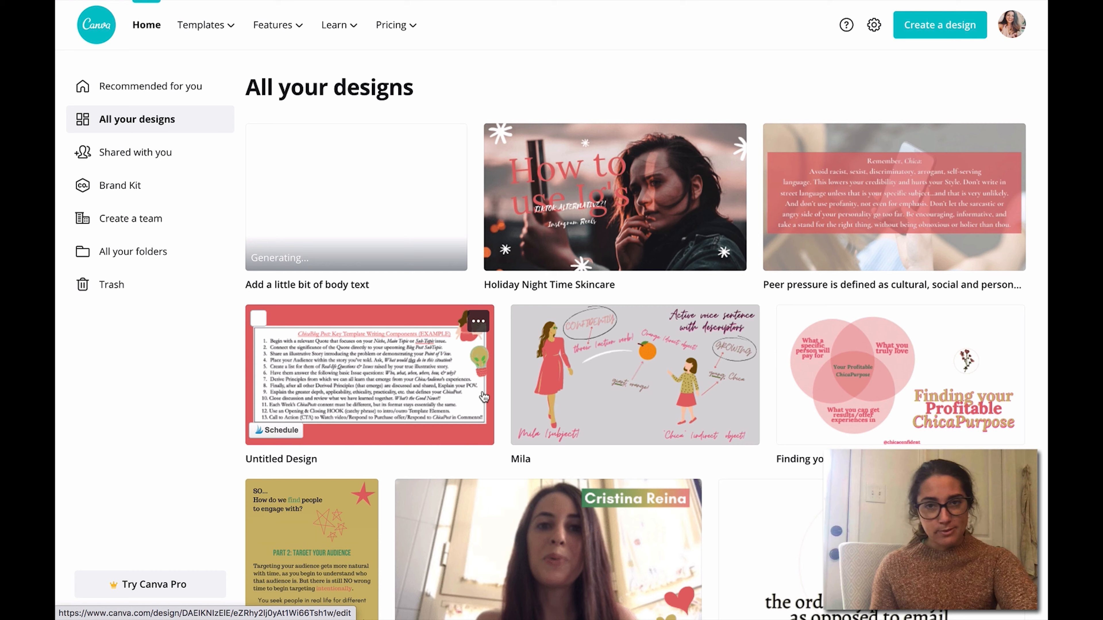
{"action": "mouse_move", "coordinate": [289, 24]}
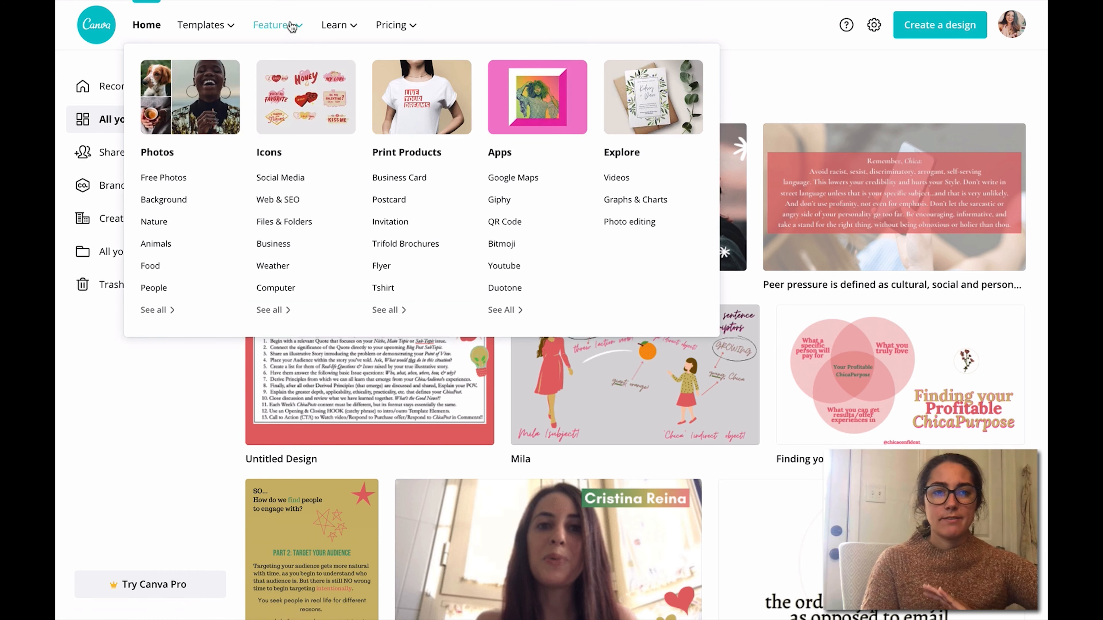
{"action": "mouse_move", "coordinate": [337, 25]}
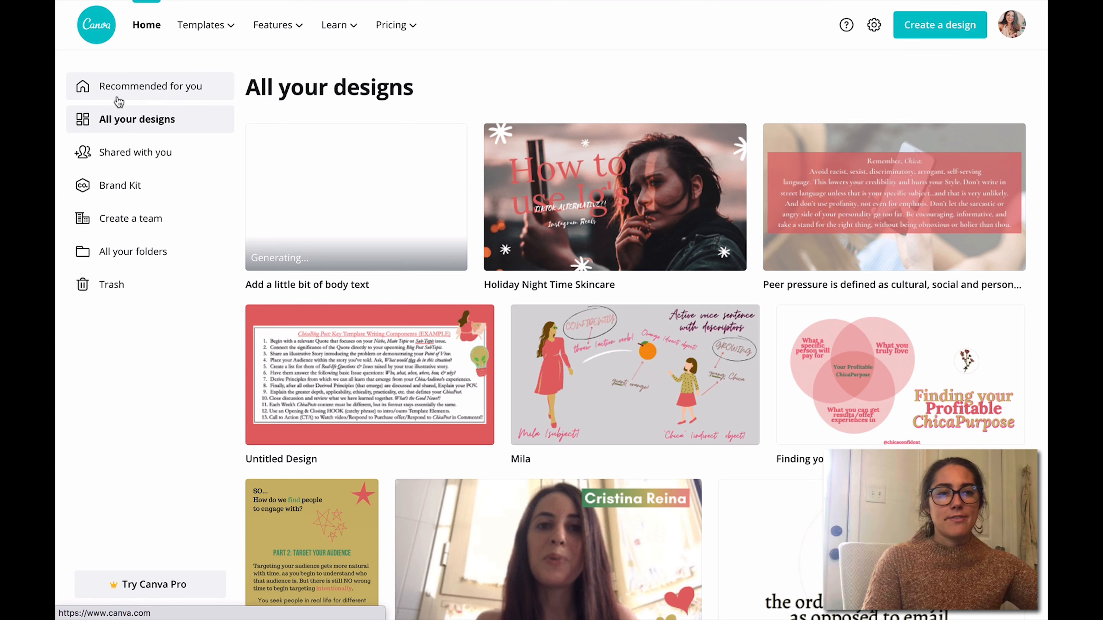
{"action": "left_click", "coordinate": [118, 99]}
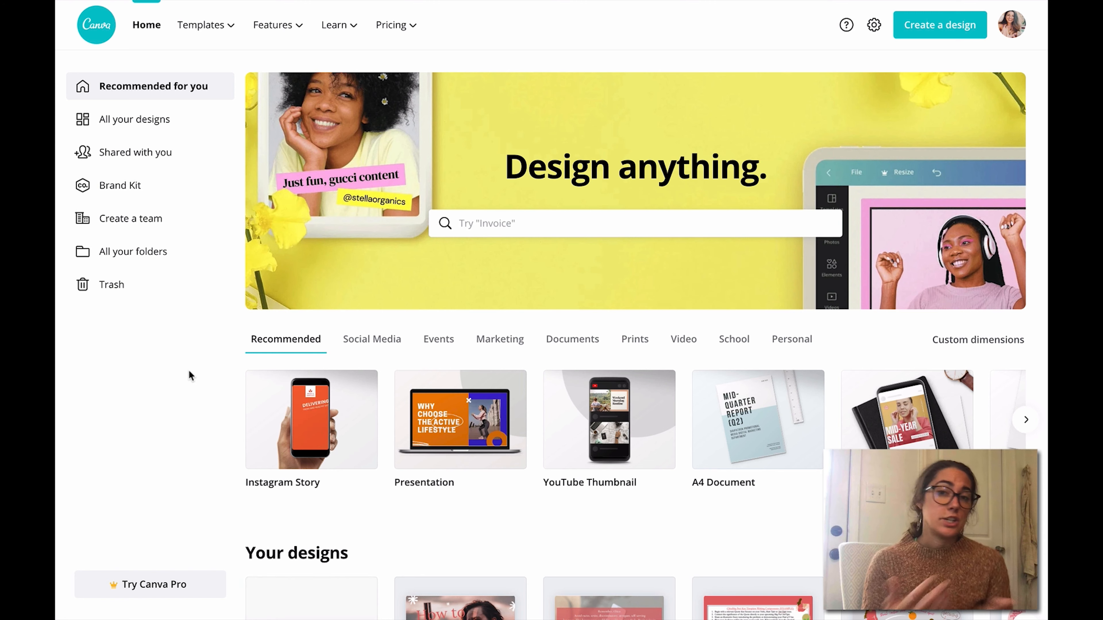
Step: Search for "logo", choose the Animated Logo type, and open the pink "Clever Cloud" template for editing
{"action": "left_click", "coordinate": [479, 223]}
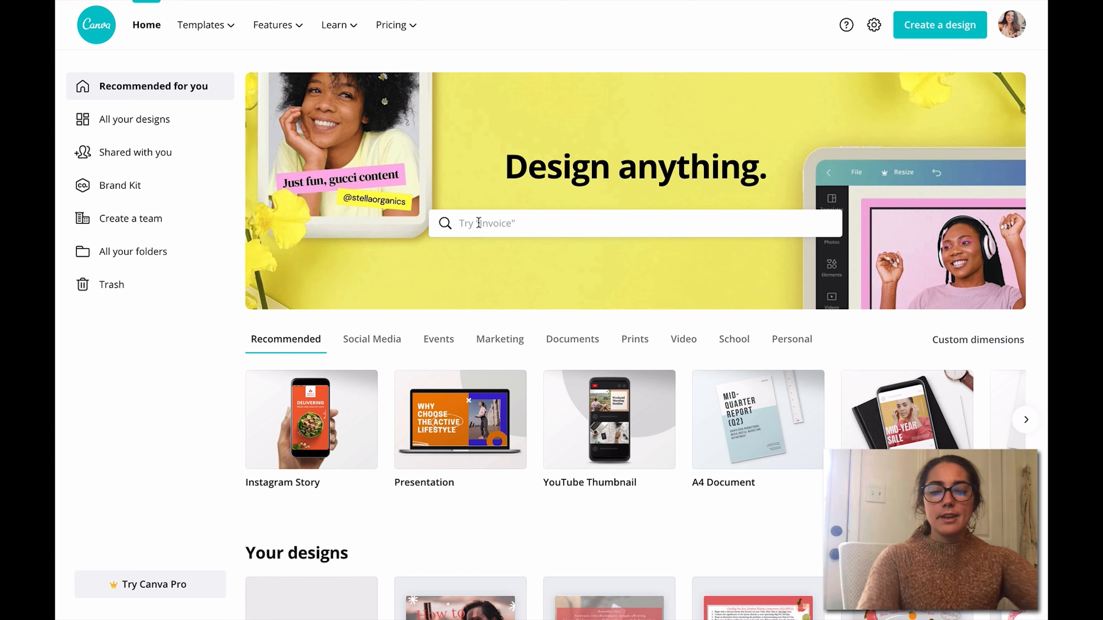
{"action": "type", "text": "logo"}
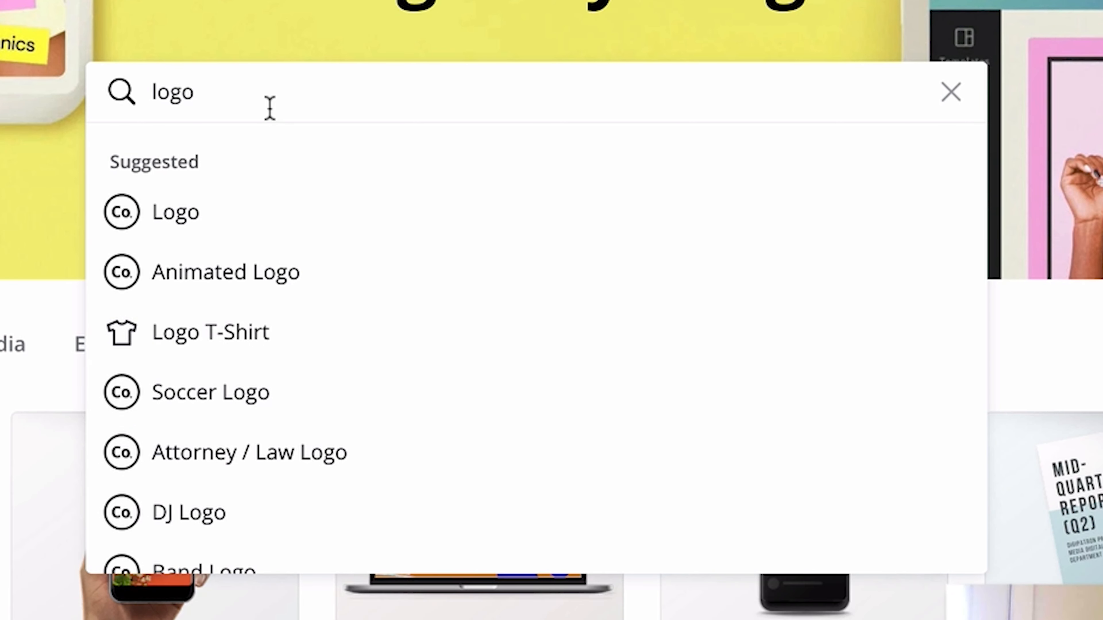
{"action": "left_click", "coordinate": [267, 272]}
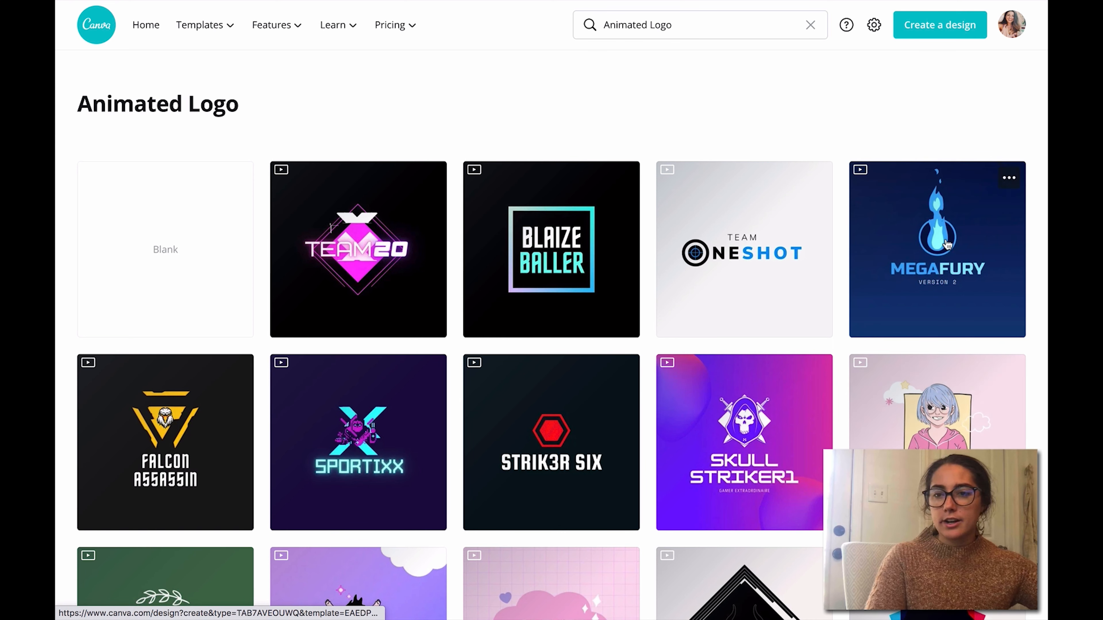
{"action": "scroll", "coordinate": [1011, 191], "scroll_direction": "down", "scroll_amount": 5}
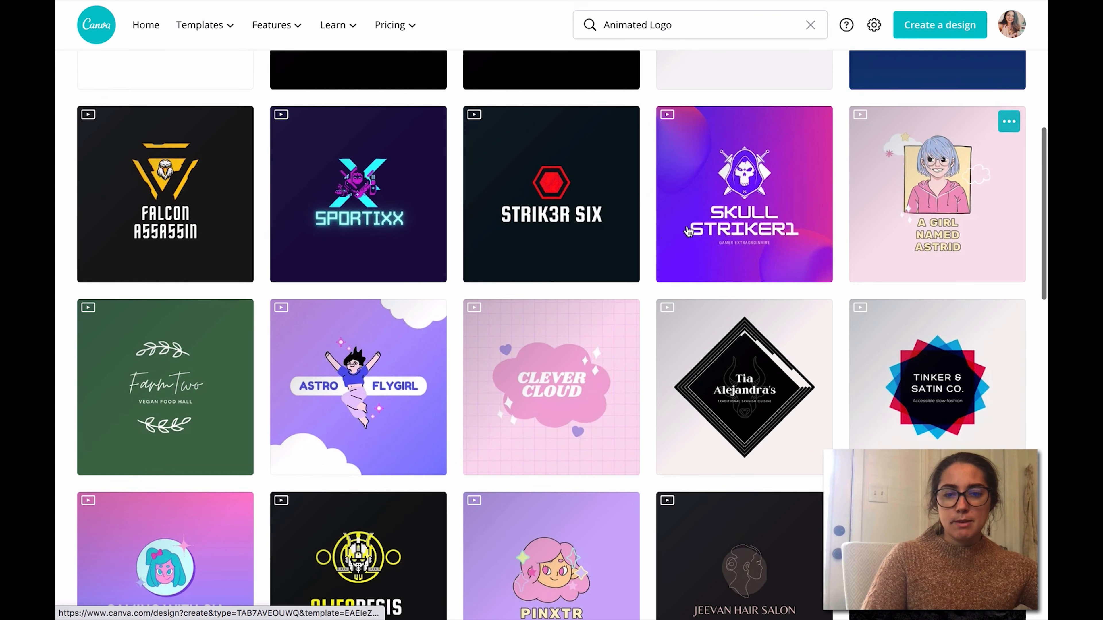
{"action": "left_click", "coordinate": [546, 359]}
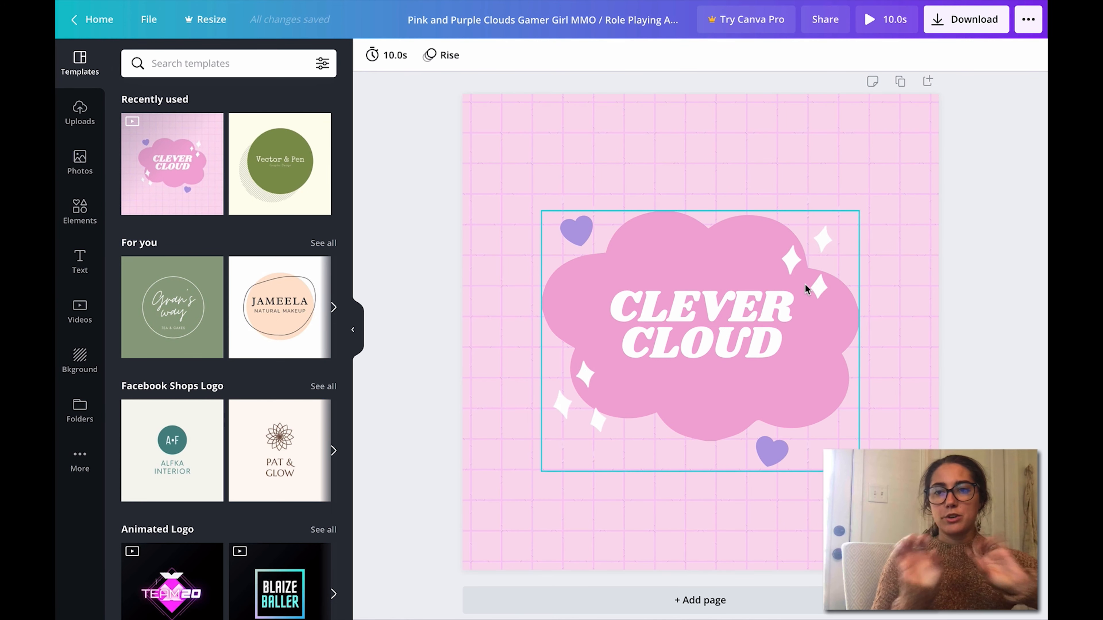
Step: Preview the "Clever Cloud" logo animation and set the page timing to 18.0 seconds
{"action": "left_click", "coordinate": [873, 30]}
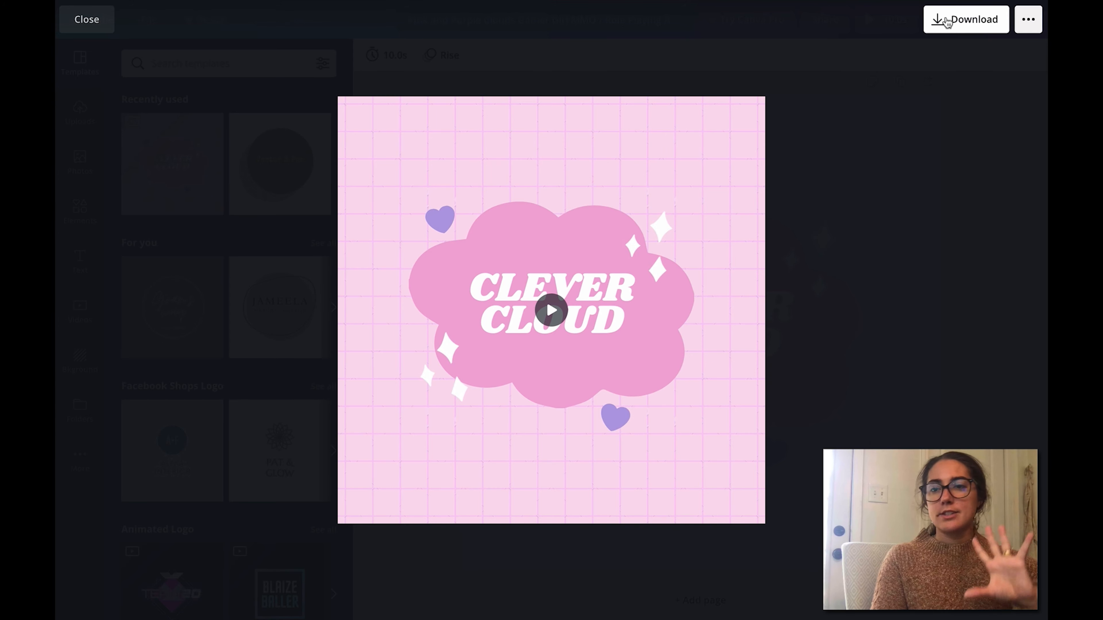
{"action": "left_click", "coordinate": [894, 112]}
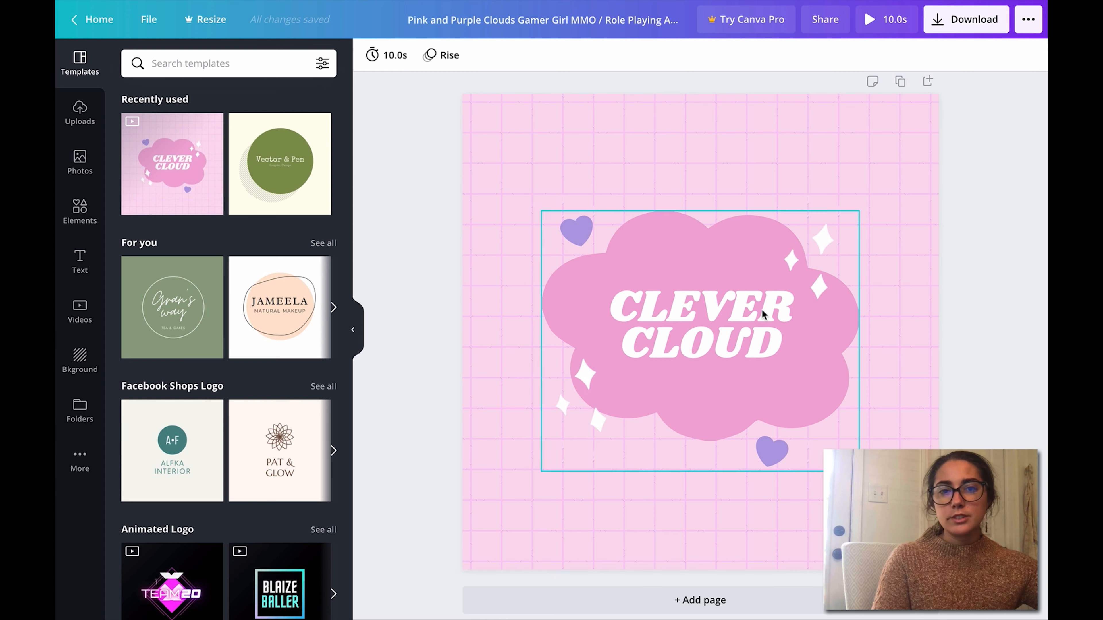
{"action": "left_click", "coordinate": [389, 55]}
{"action": "left_click_drag", "start_coordinate": [454, 91], "coordinate": [478, 99]}
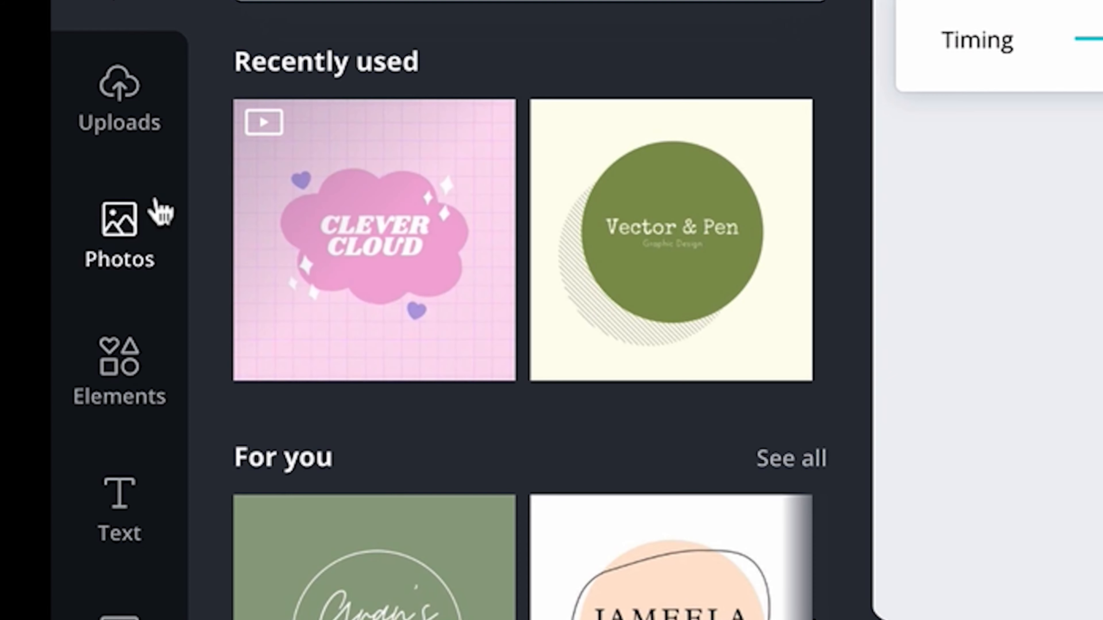
Step: Look through the library of uploaded images available for the logo design
{"action": "left_click", "coordinate": [84, 112]}
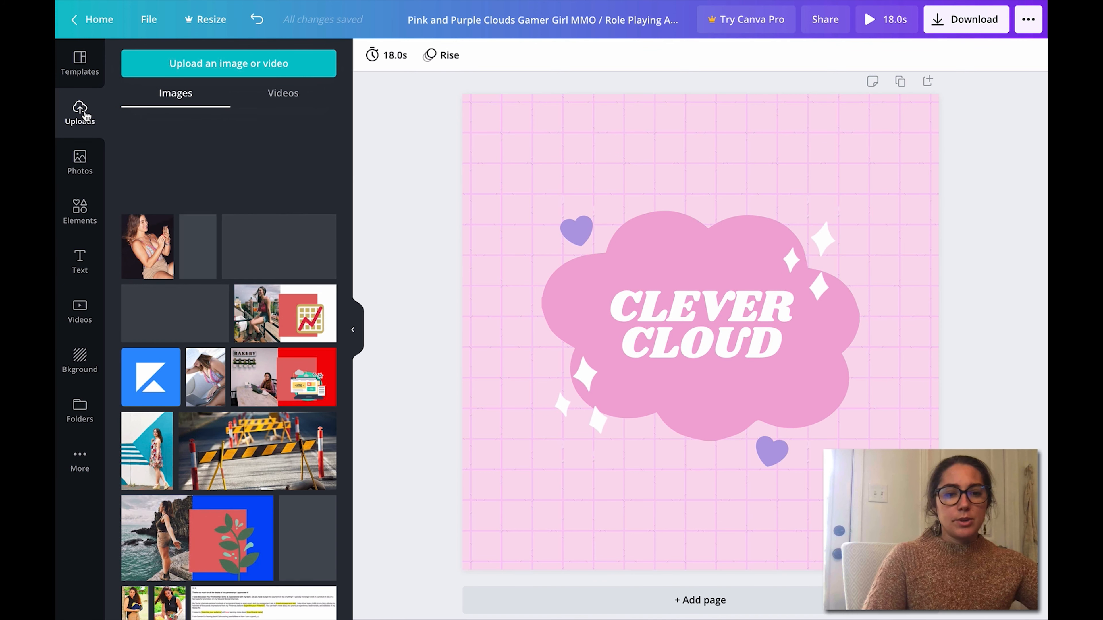
{"action": "scroll", "coordinate": [326, 191], "scroll_direction": "down", "scroll_amount": 5}
{"action": "left_click_drag", "start_coordinate": [355, 297], "coordinate": [326, 262]}
{"action": "scroll", "coordinate": [328, 266], "scroll_direction": "up", "scroll_amount": 4}
{"action": "scroll", "coordinate": [330, 305], "scroll_direction": "down", "scroll_amount": 7}
{"action": "scroll", "coordinate": [330, 316], "scroll_direction": "down", "scroll_amount": 8}
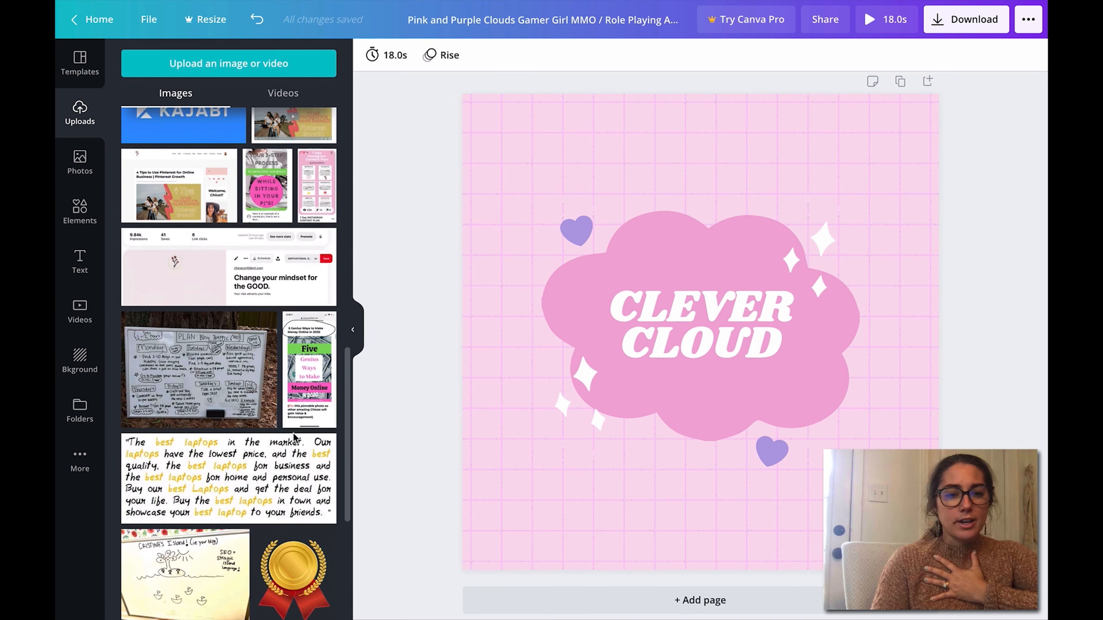
{"action": "scroll", "coordinate": [294, 402], "scroll_direction": "up", "scroll_amount": 2}
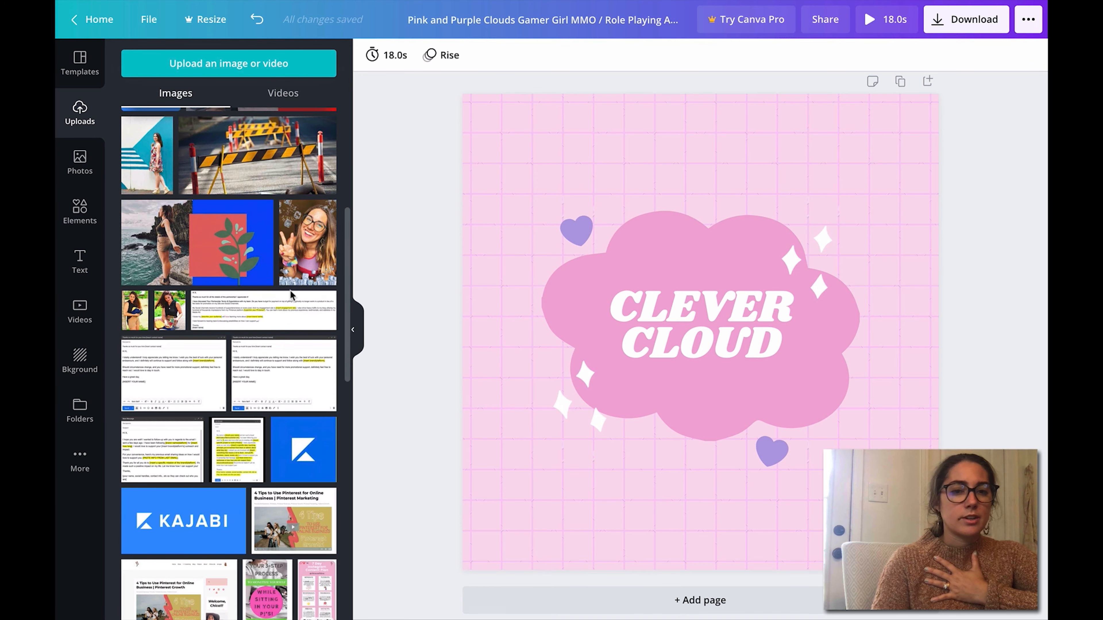
{"action": "scroll", "coordinate": [290, 295], "scroll_direction": "up", "scroll_amount": 6}
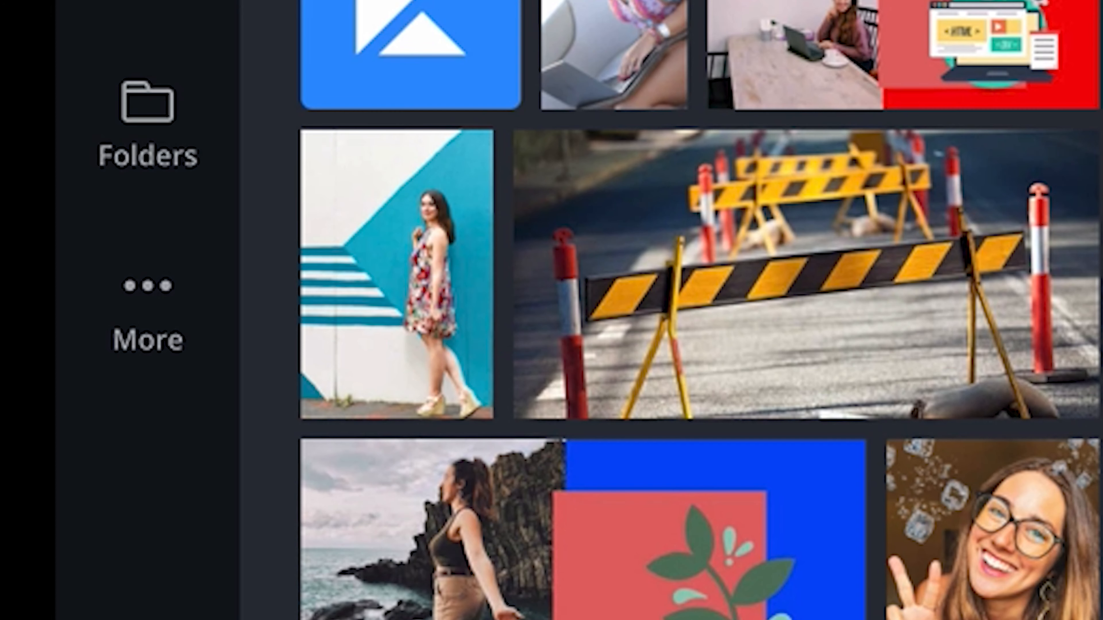
Step: Examine the available folders and the categories of design elements, including shapes, frames, stickers, charts and grids
{"action": "left_click", "coordinate": [171, 98]}
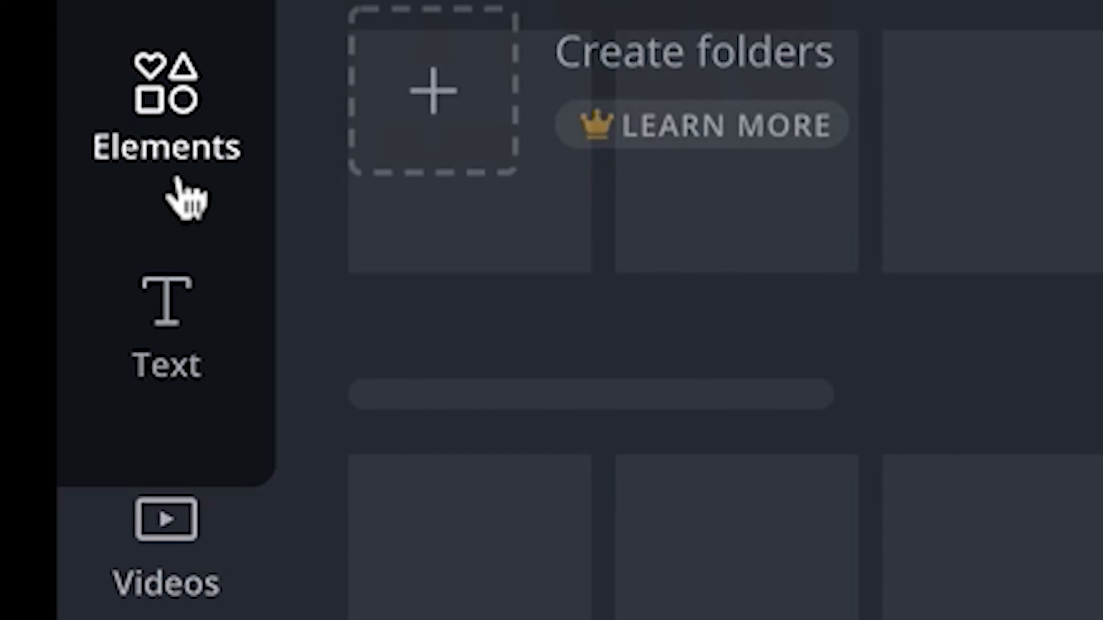
{"action": "left_click", "coordinate": [179, 178]}
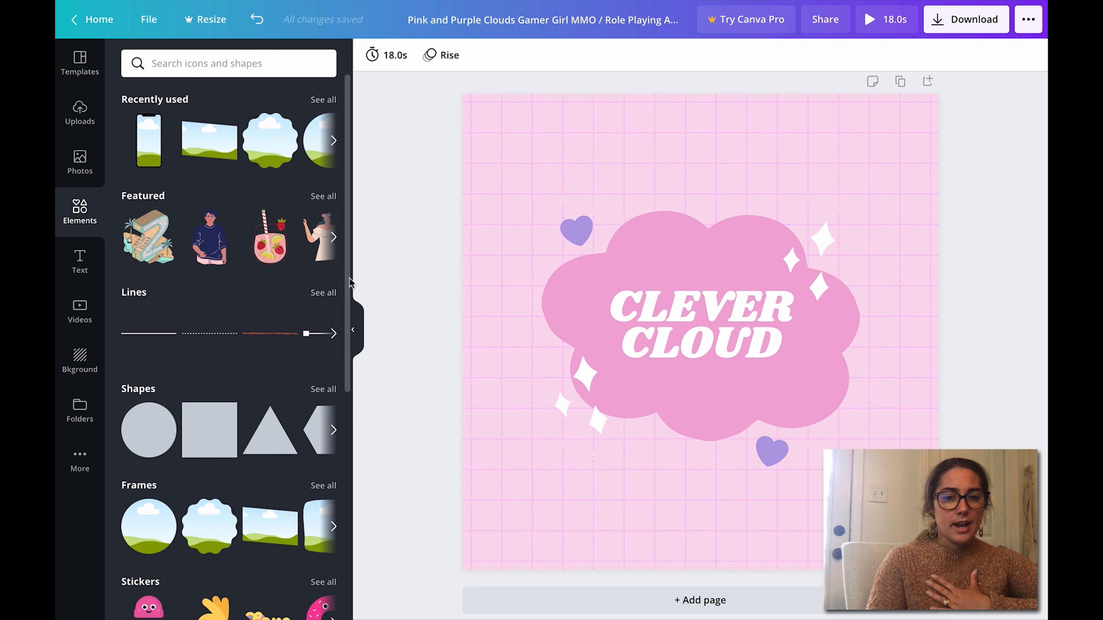
{"action": "scroll", "coordinate": [351, 282], "scroll_direction": "down", "scroll_amount": 10}
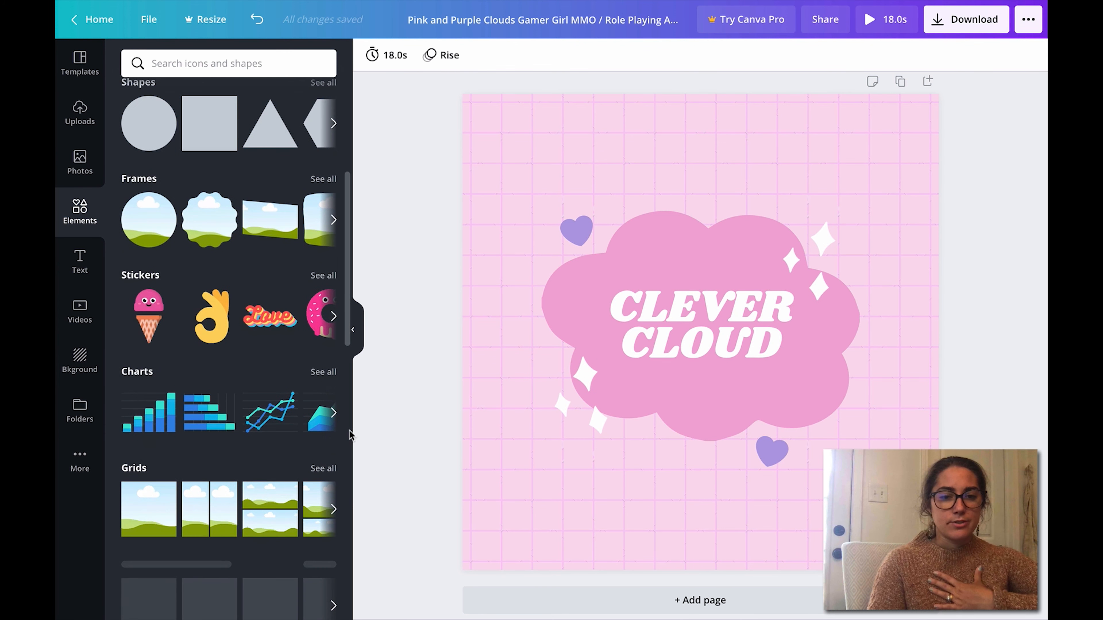
{"action": "scroll", "coordinate": [347, 391], "scroll_direction": "down", "scroll_amount": 15}
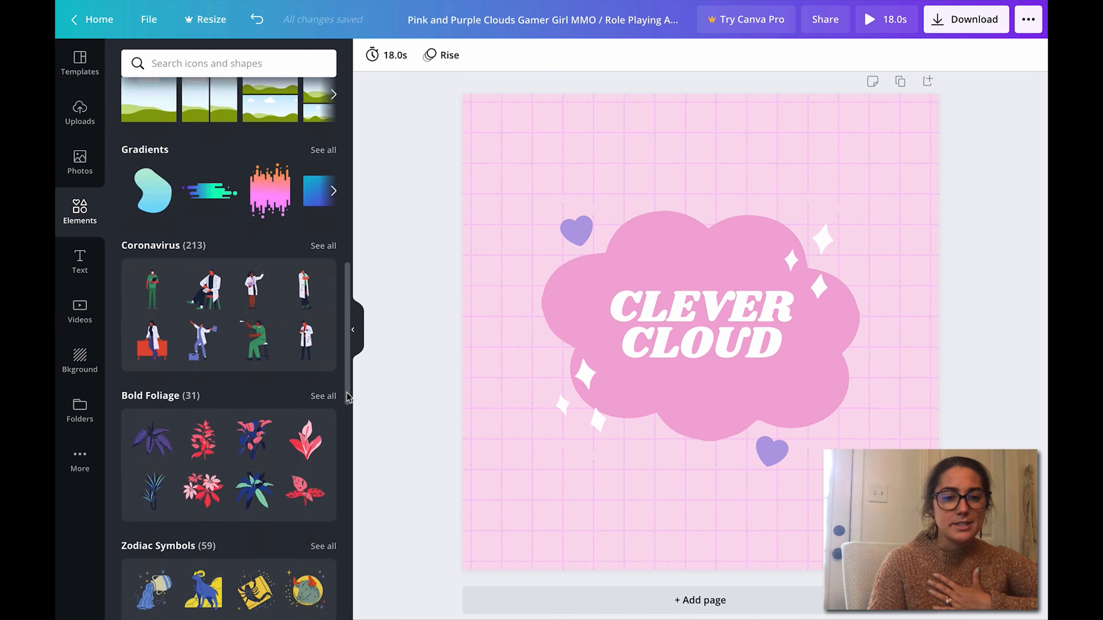
{"action": "left_click_drag", "start_coordinate": [359, 499], "coordinate": [370, 174]}
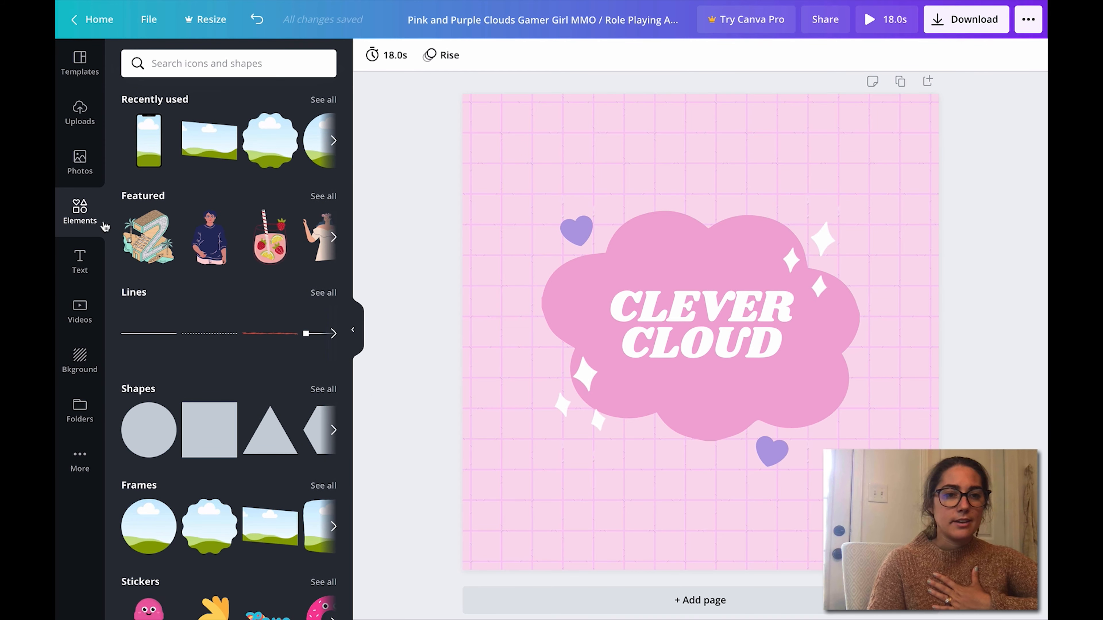
Step: Return to the home page and show the Social Media design types
{"action": "left_click", "coordinate": [81, 65]}
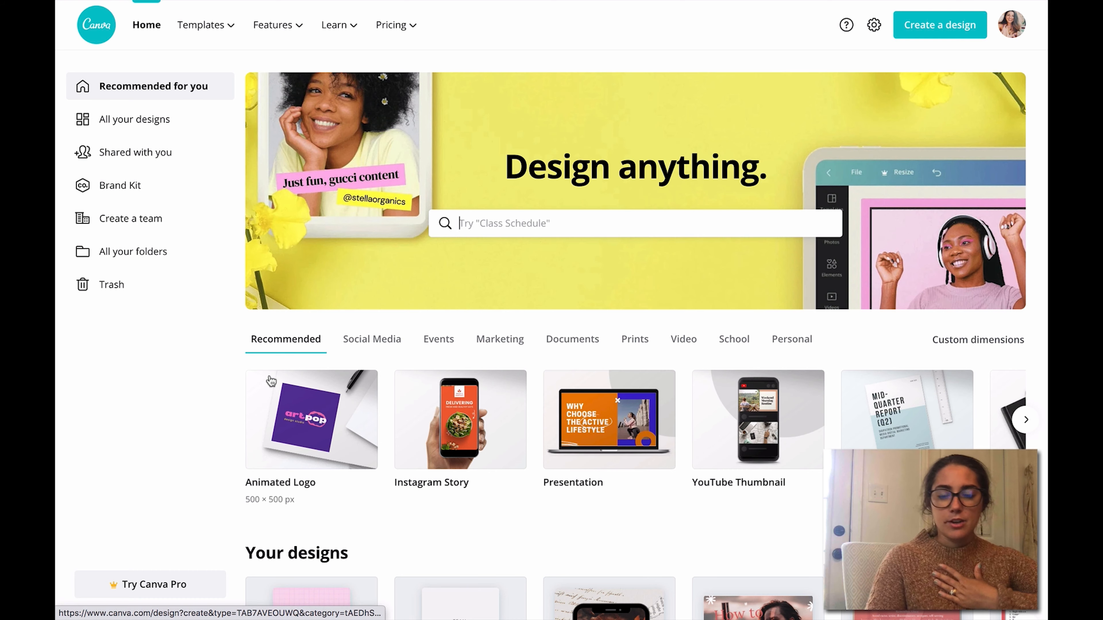
{"action": "left_click", "coordinate": [385, 342]}
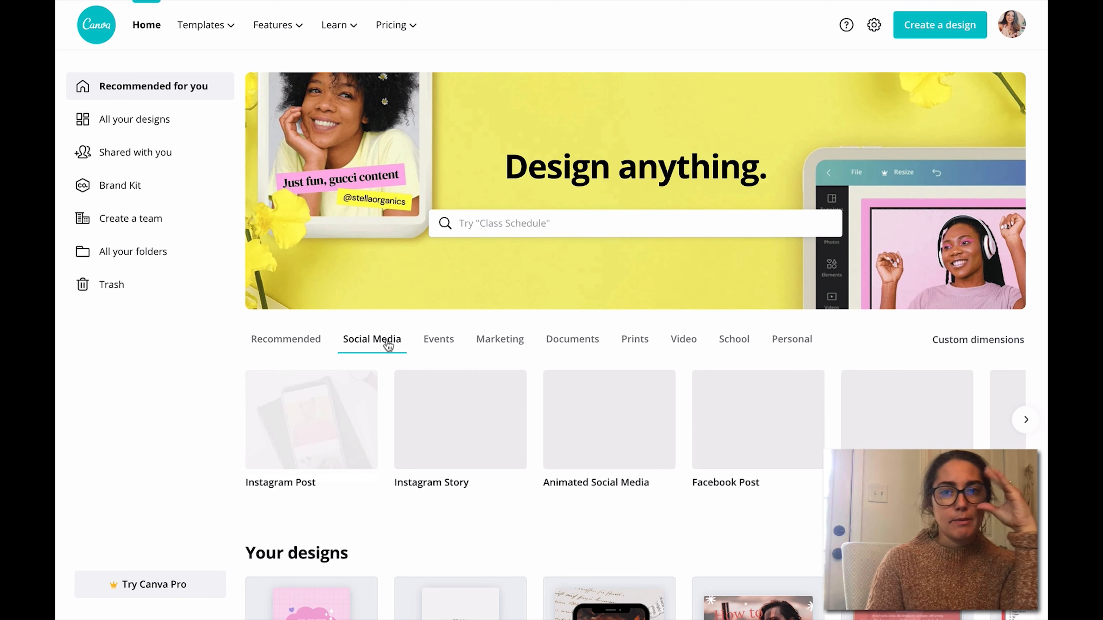
Step: Create a new Instagram Post design and apply the recently used "Keep calm and pause." template
{"action": "left_click", "coordinate": [311, 433]}
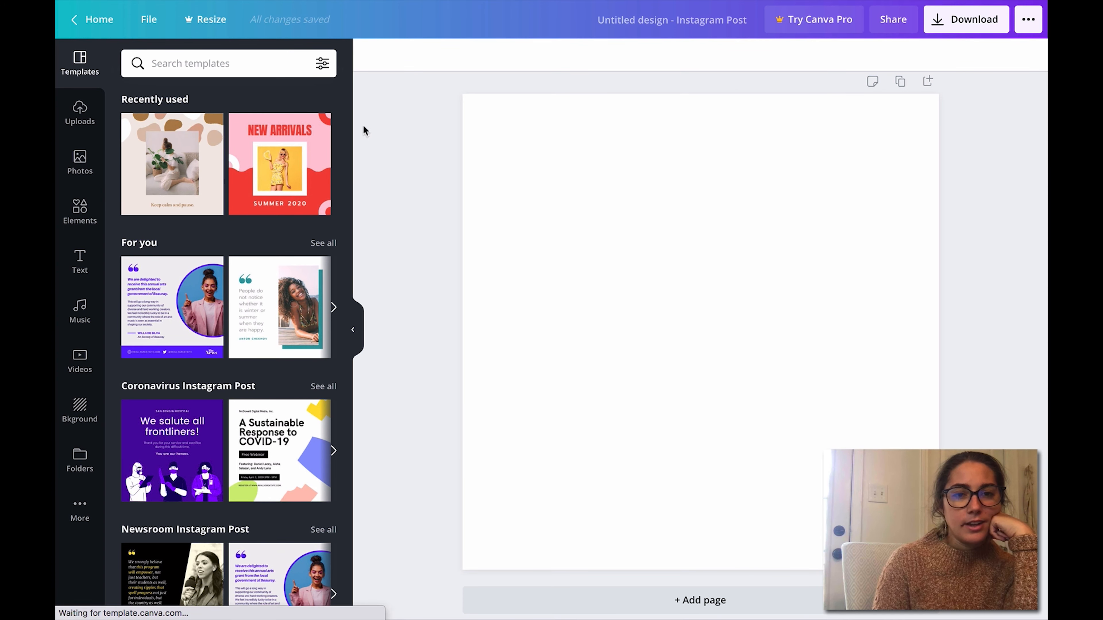
{"action": "mouse_move", "coordinate": [348, 124]}
{"action": "left_mouse_down"}
{"action": "mouse_move", "coordinate": [360, 205]}
{"action": "mouse_move", "coordinate": [349, 245]}
{"action": "mouse_move", "coordinate": [362, 122]}
{"action": "left_mouse_up"}
{"action": "left_click", "coordinate": [186, 143]}
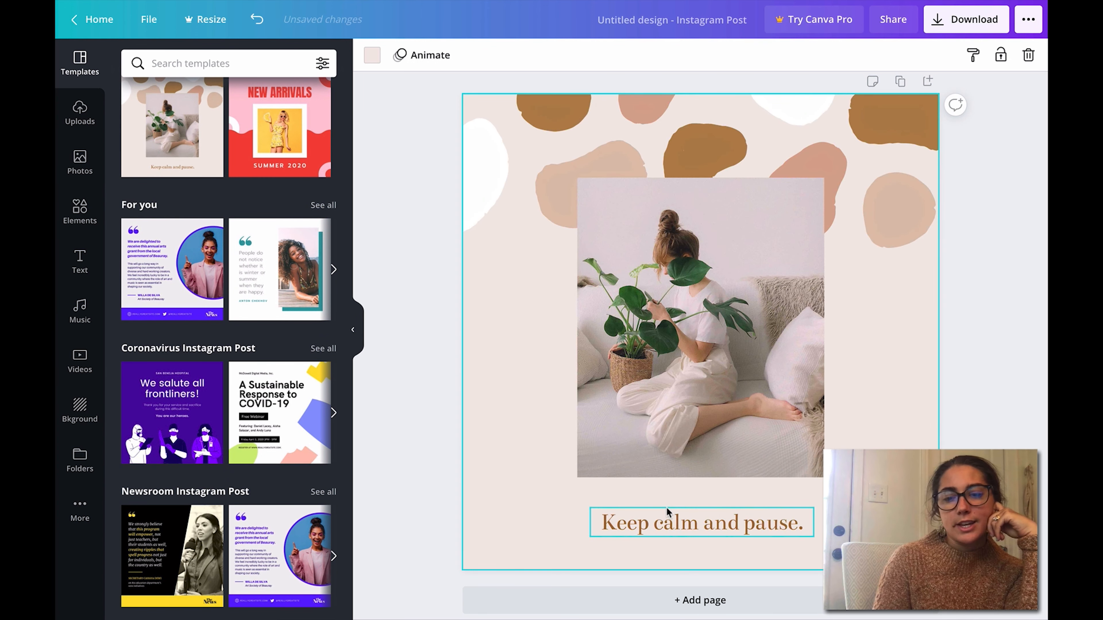
Step: Replace the template's plant photo with the uploaded photo of the woman holding a phone
{"action": "left_click", "coordinate": [666, 507]}
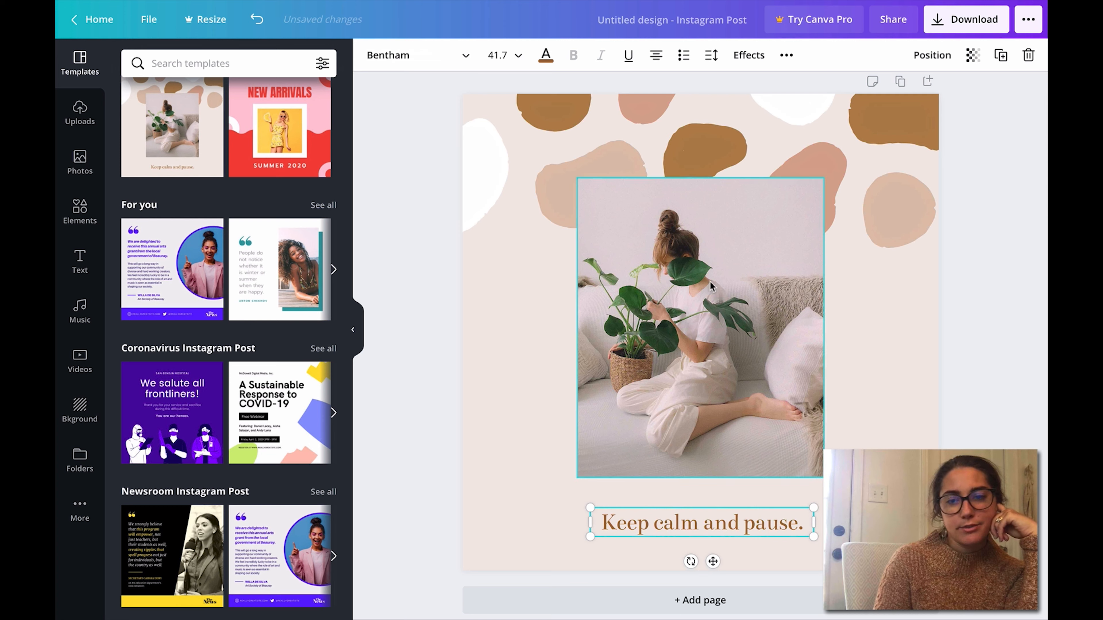
{"action": "left_click", "coordinate": [683, 281]}
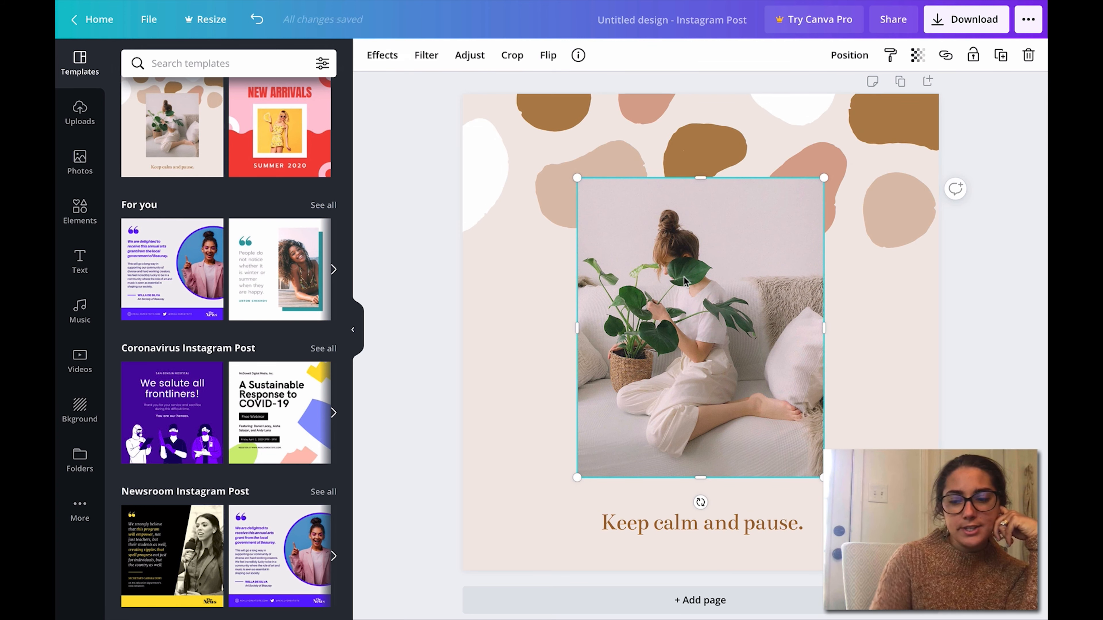
{"action": "key", "text": "Delete"}
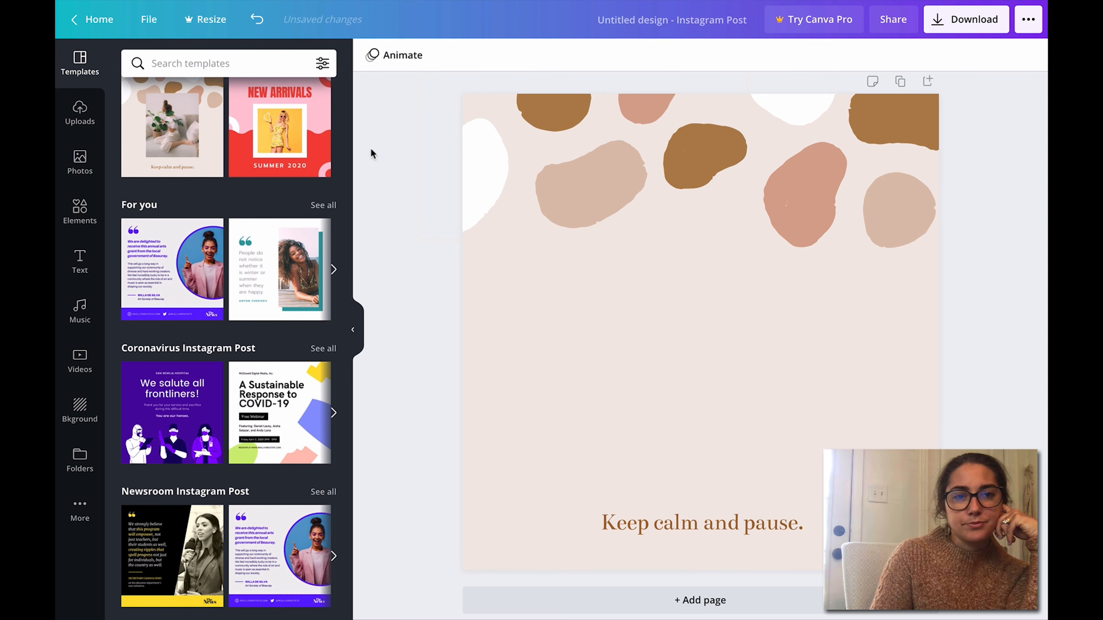
{"action": "left_click", "coordinate": [81, 164]}
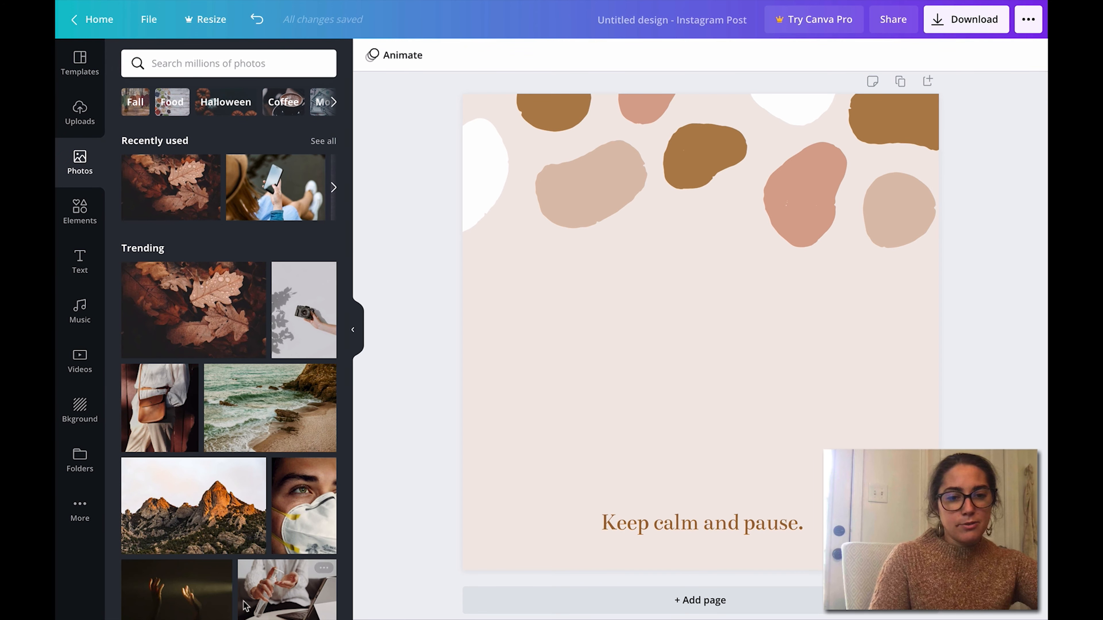
{"action": "left_click", "coordinate": [81, 124]}
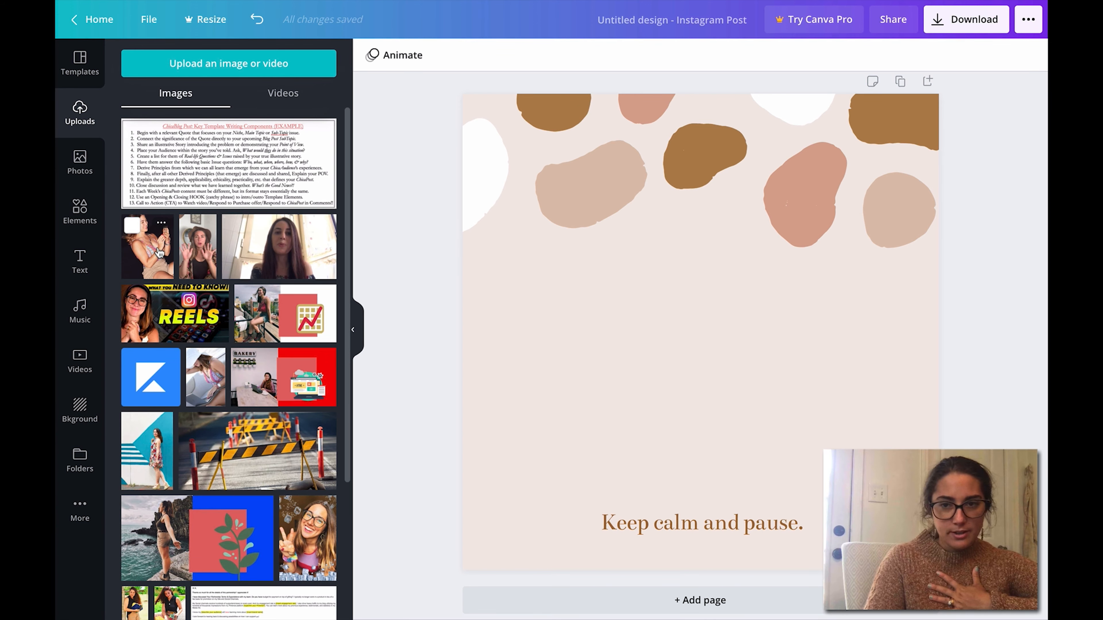
{"action": "left_click", "coordinate": [159, 252]}
{"action": "left_click", "coordinate": [1044, 363]}
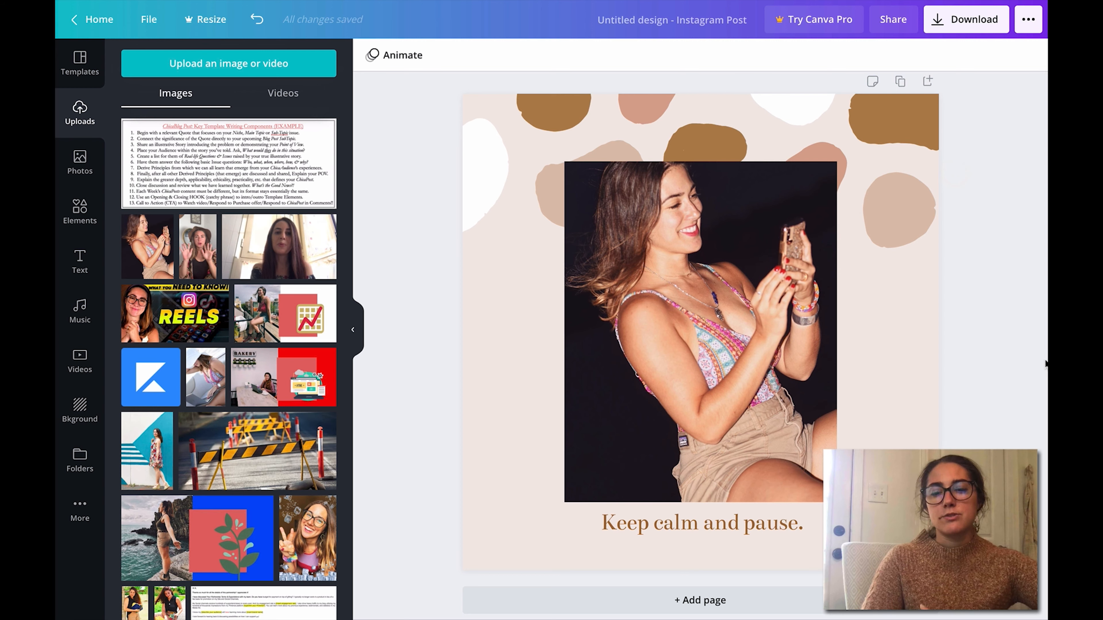
Step: Recolor the brown blob in the design's upper-right corner to #E06666
{"action": "left_click", "coordinate": [943, 124]}
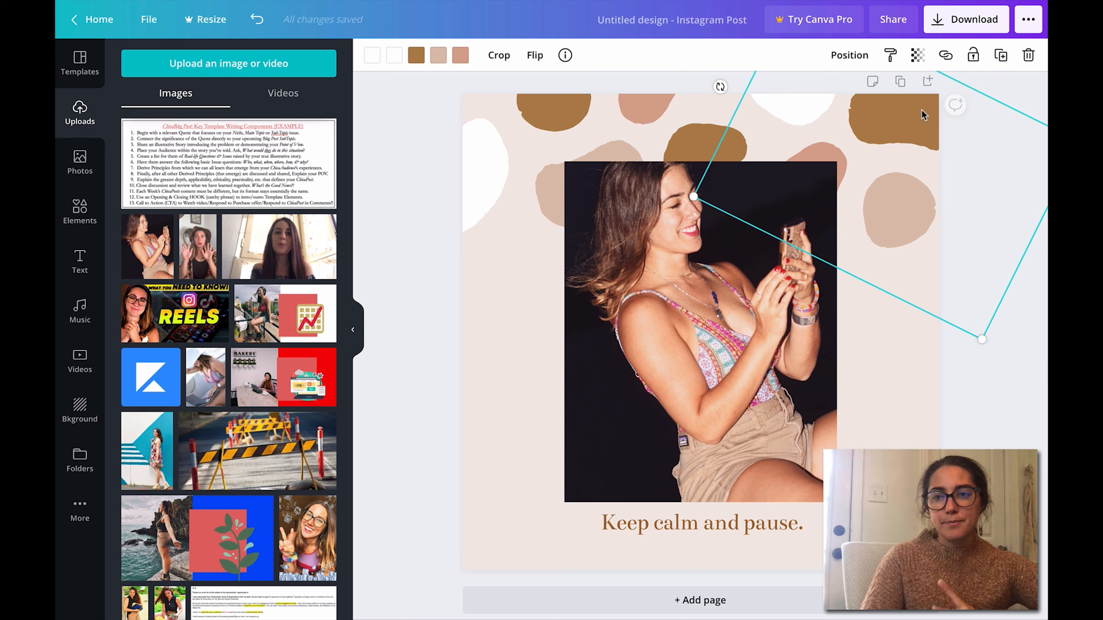
{"action": "left_click", "coordinate": [415, 55]}
{"action": "left_click", "coordinate": [135, 128]}
{"action": "type", "text": "#"}
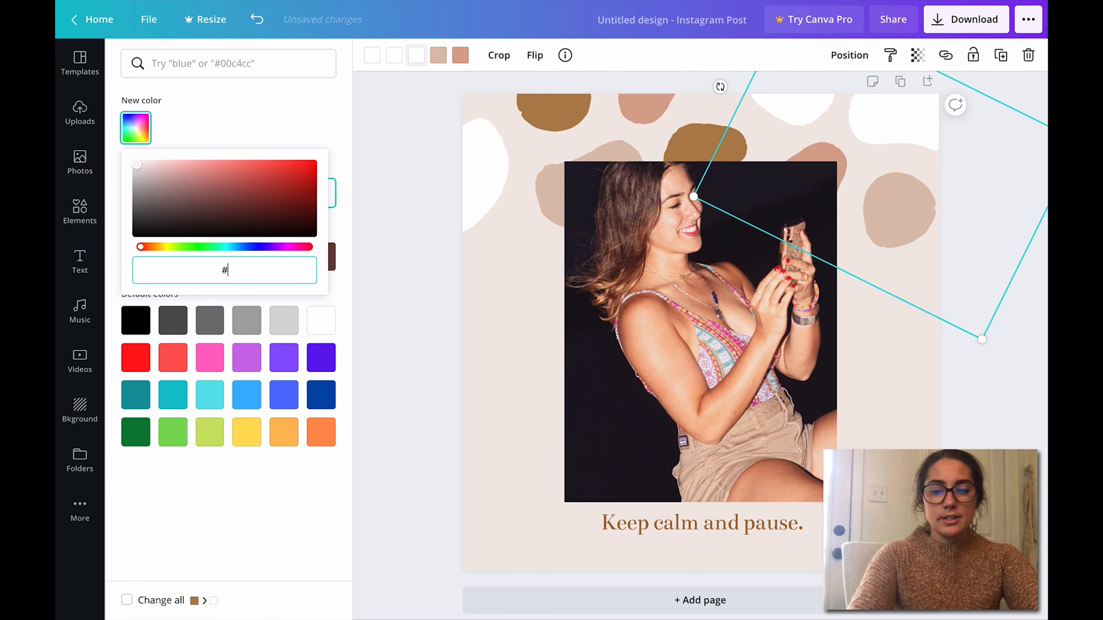
{"action": "type", "text": "E0666"}
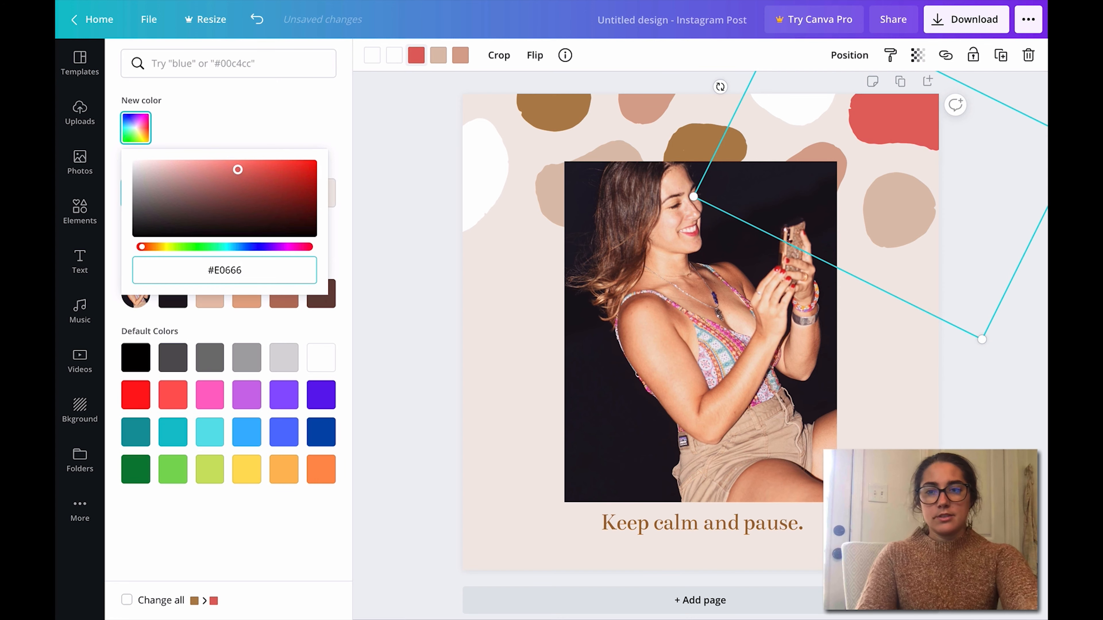
{"action": "type", "text": "6"}
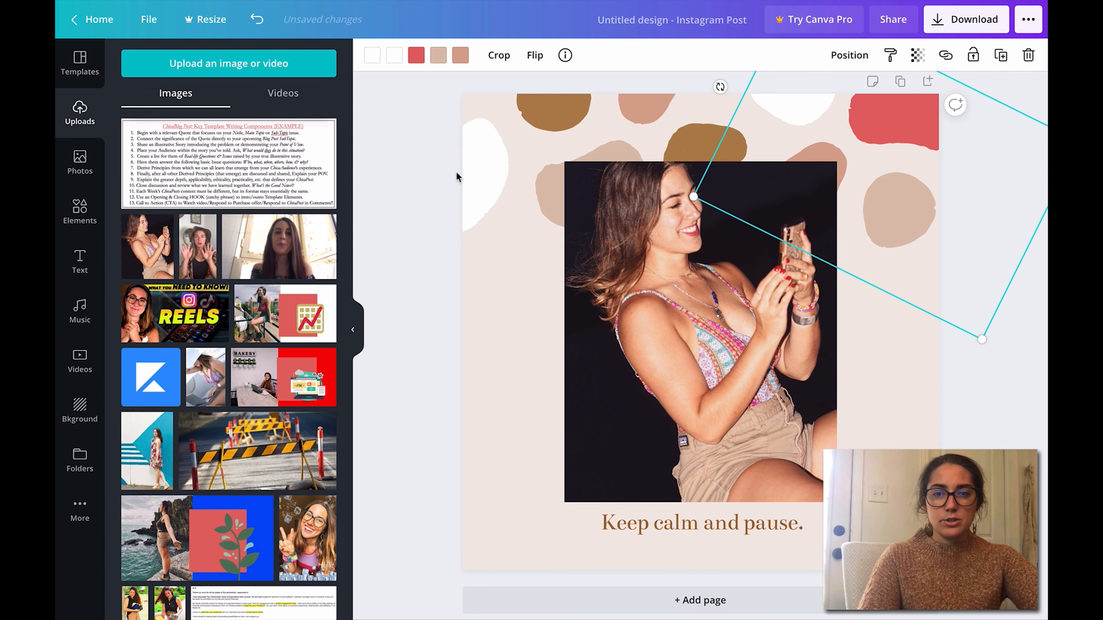
Step: Recolor the brown blob at the upper-left edge of the design to #CBB86D
{"action": "left_click", "coordinate": [574, 135]}
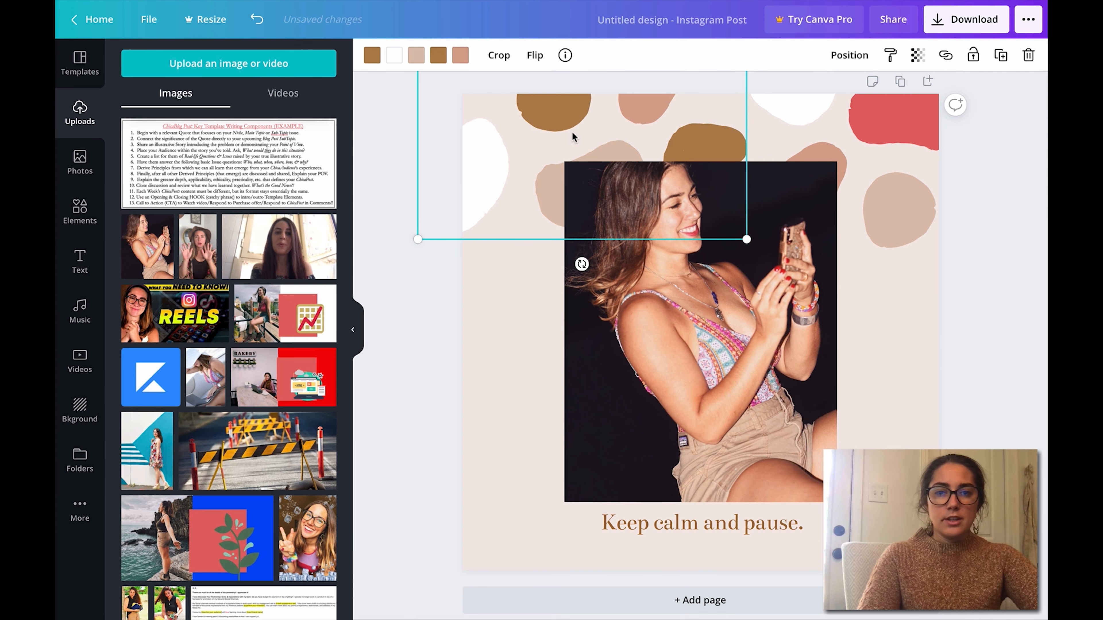
{"action": "left_click", "coordinate": [438, 55]}
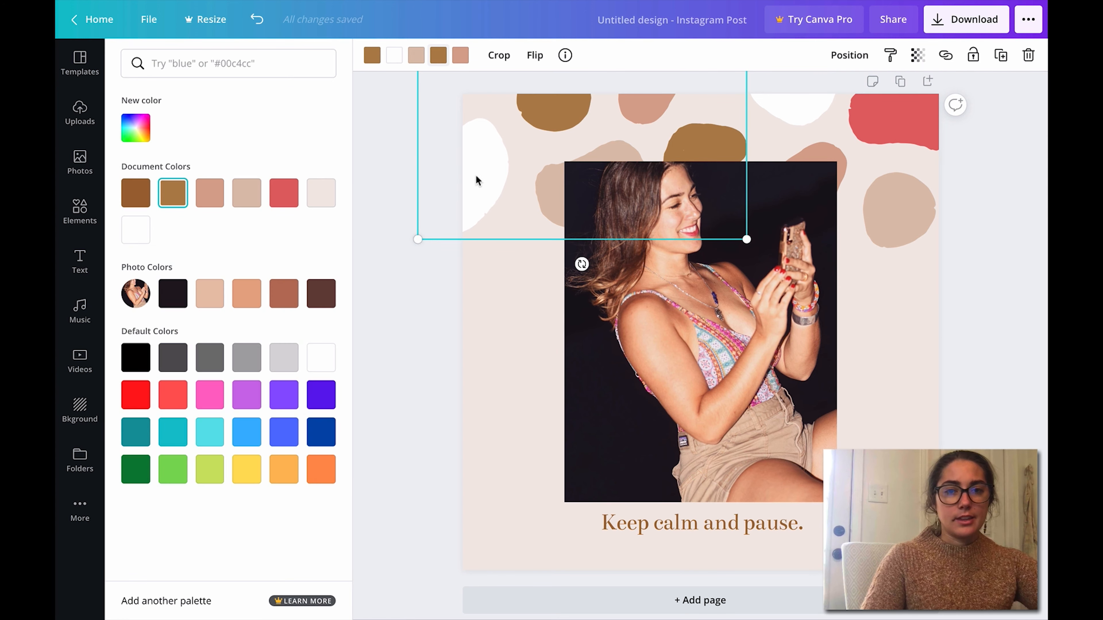
{"action": "left_click", "coordinate": [438, 55]}
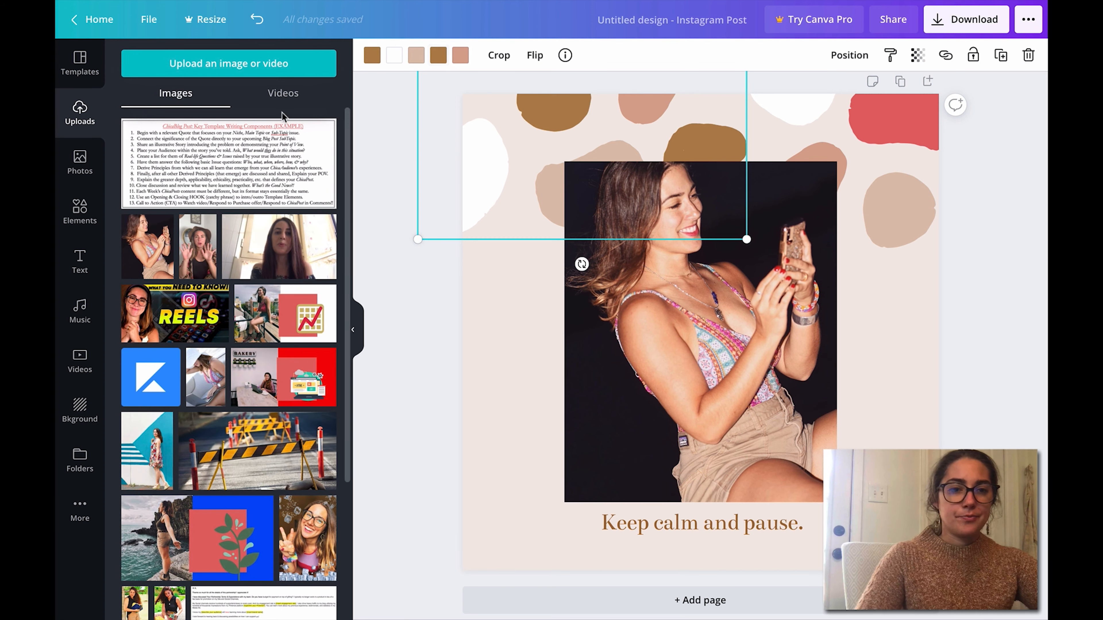
{"action": "left_click", "coordinate": [438, 55]}
{"action": "left_click", "coordinate": [177, 189]}
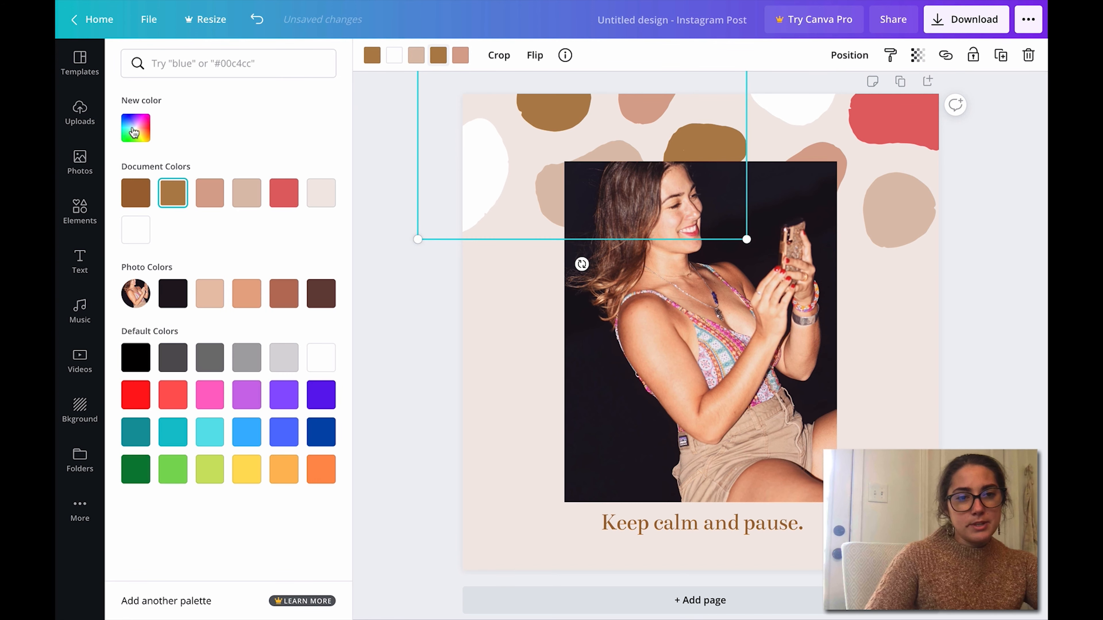
{"action": "left_click", "coordinate": [134, 131]}
{"action": "type", "text": "#CBB86D"}
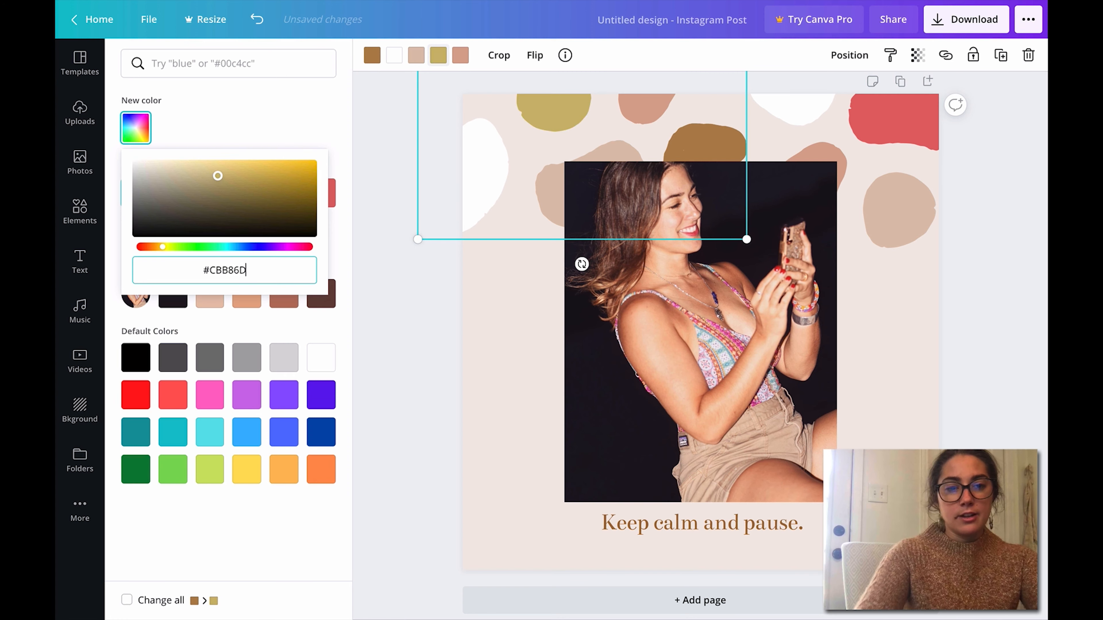
{"action": "left_click", "coordinate": [435, 450]}
Step: Recolor the light tan blob behind the photo's upper-left corner with the coral red from the document colors
{"action": "left_click", "coordinate": [898, 208]}
{"action": "left_click", "coordinate": [496, 182]}
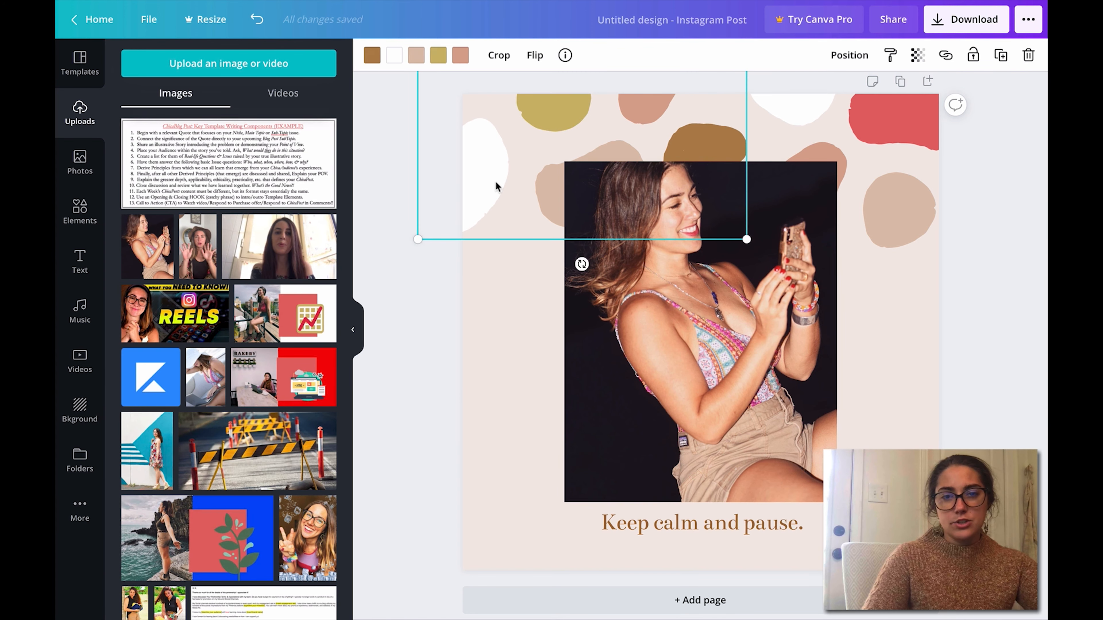
{"action": "left_click", "coordinate": [416, 55]}
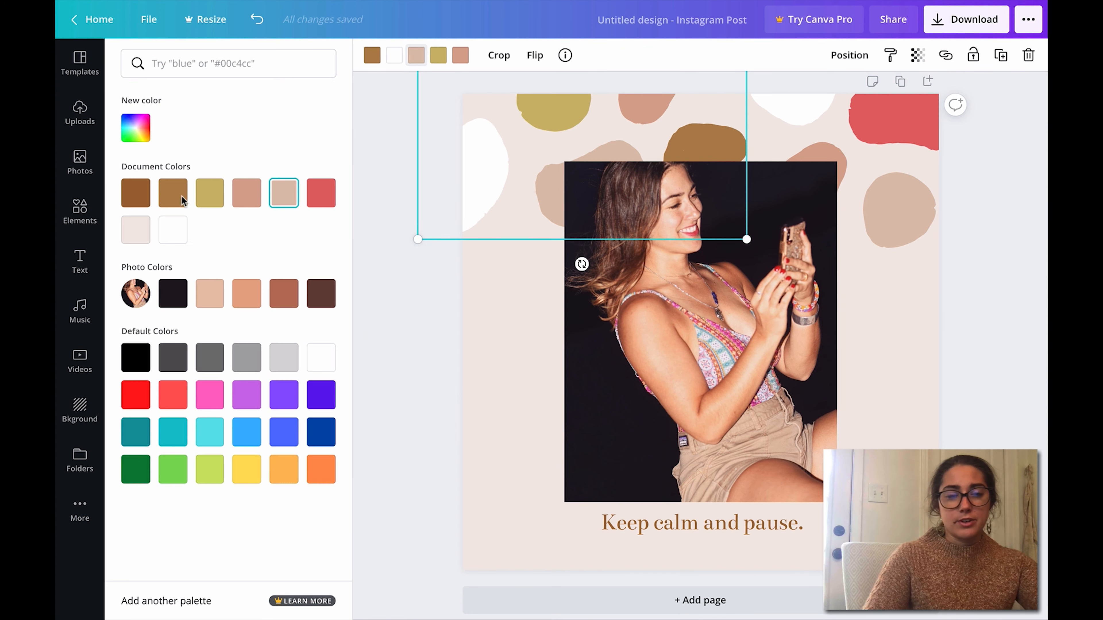
{"action": "left_click", "coordinate": [332, 195]}
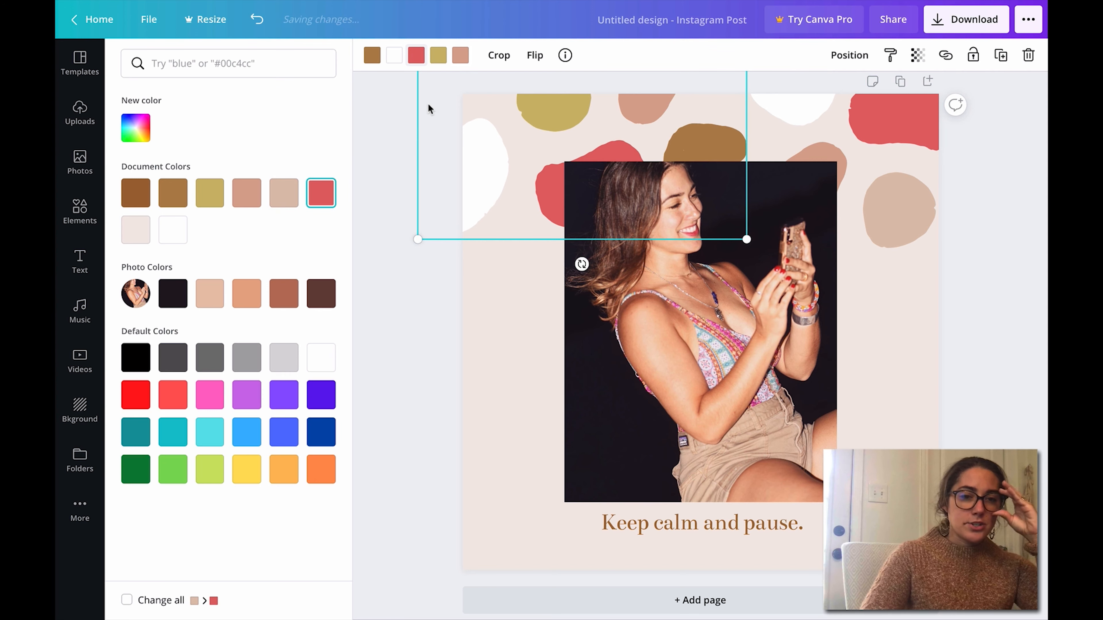
{"action": "left_click", "coordinate": [1022, 365]}
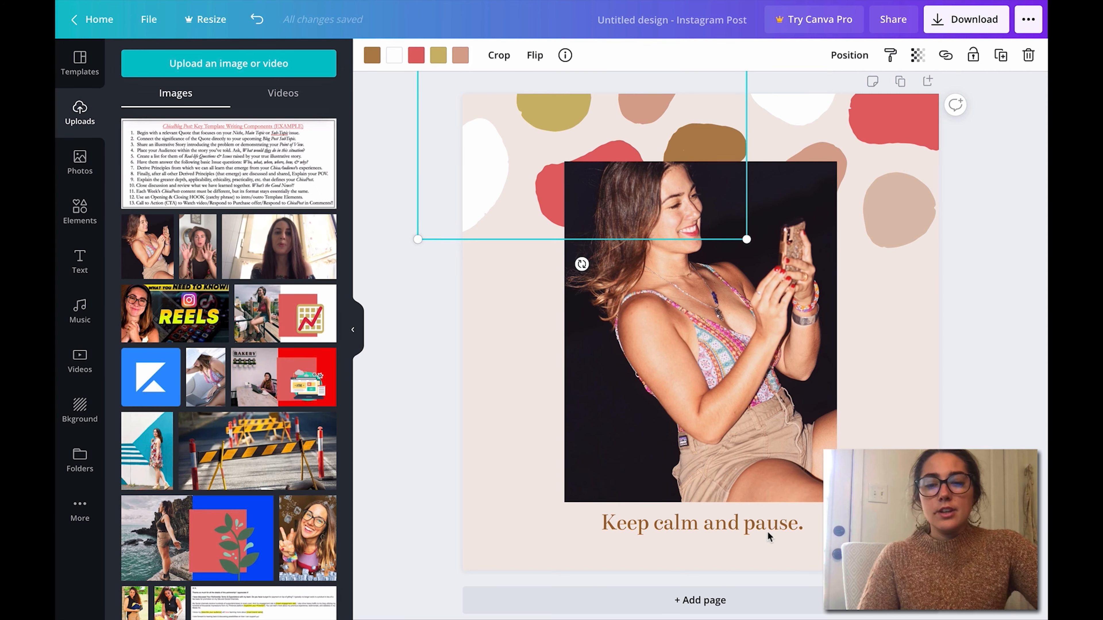
Step: Replace the caption below the photo with "bloom where you're planted."
{"action": "left_click", "coordinate": [795, 517]}
{"action": "double_click", "coordinate": [795, 517]}
{"action": "key", "text": "BackSpace"}
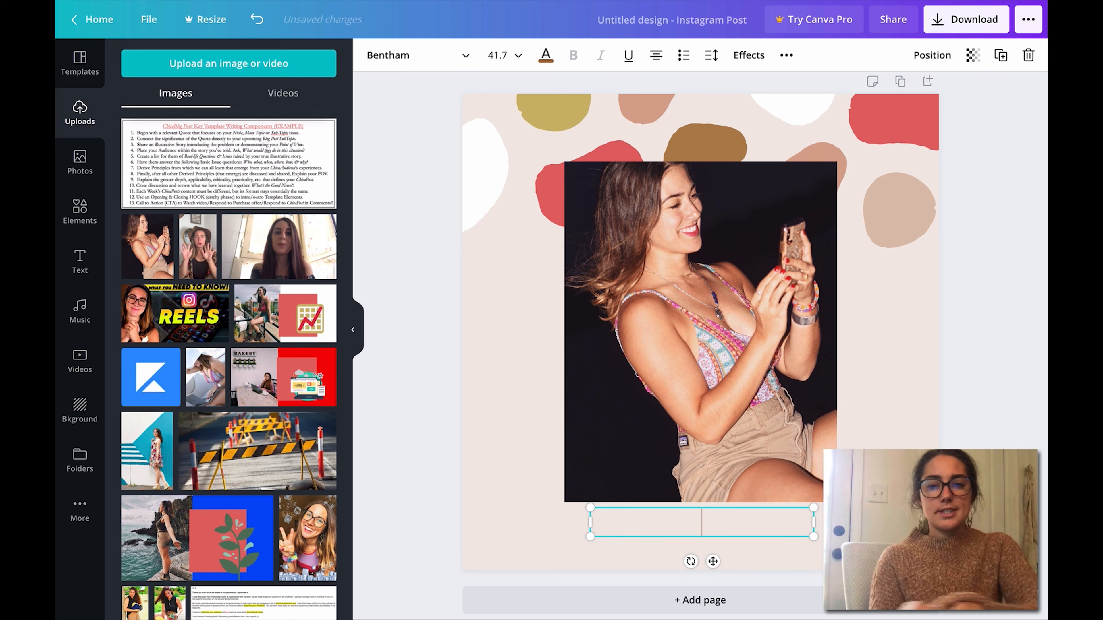
{"action": "type", "text": "bloom "}
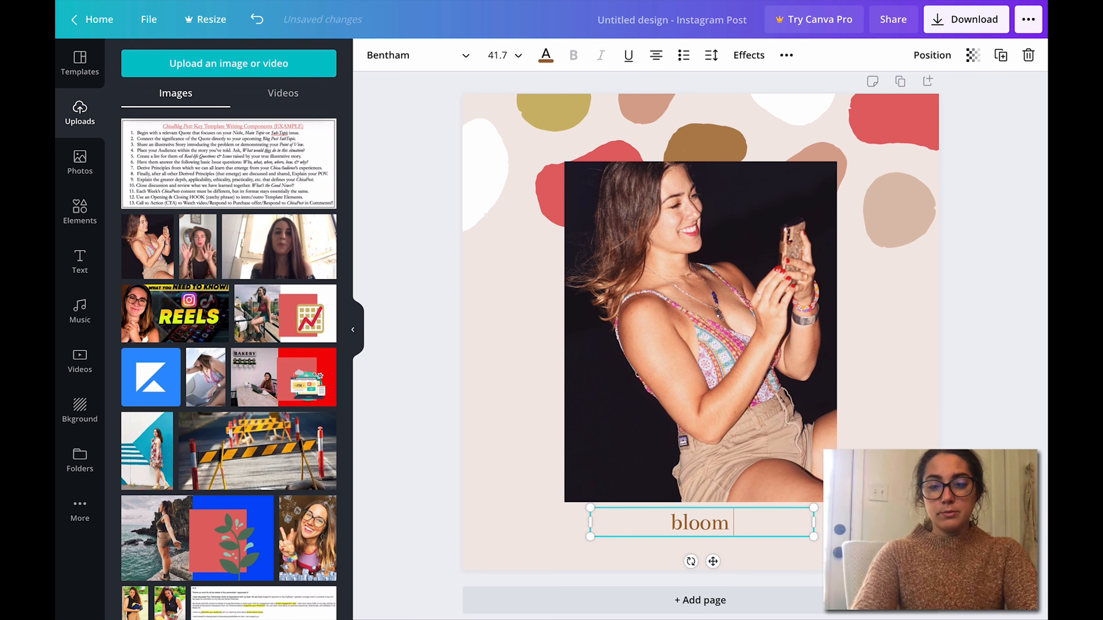
{"action": "type", "text": "where you're pla"}
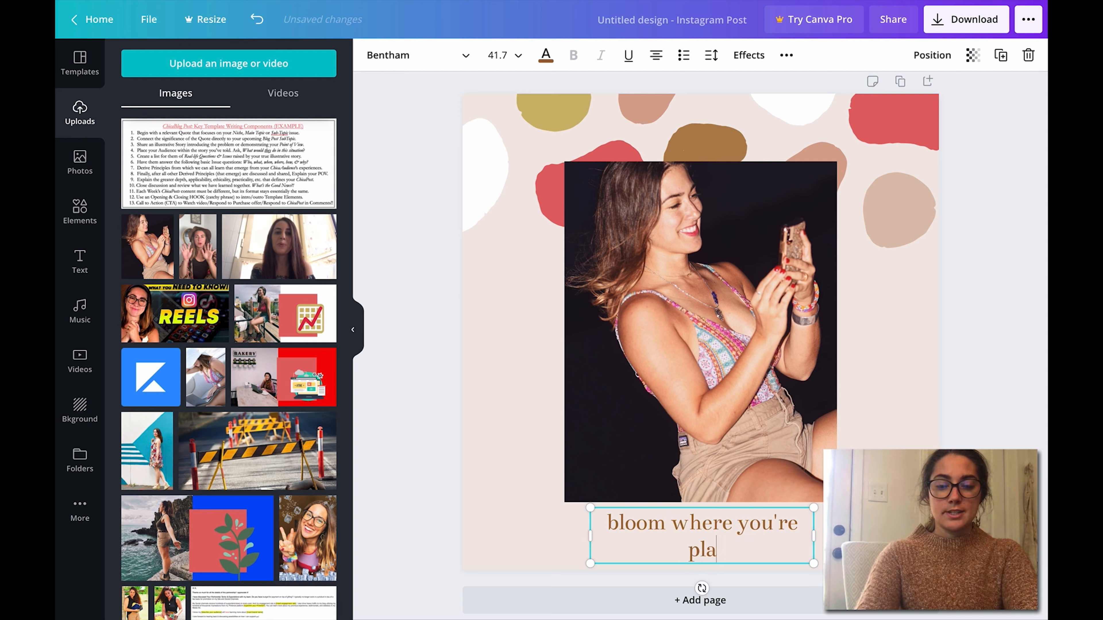
{"action": "type", "text": "nted."}
Step: Widen the caption's text box so the phrase fits on a single line
{"action": "mouse_move", "coordinate": [815, 542]}
{"action": "left_mouse_down"}
{"action": "mouse_move", "coordinate": [887, 543]}
{"action": "mouse_move", "coordinate": [811, 526]}
{"action": "left_mouse_up"}
{"action": "left_click", "coordinate": [973, 540]}
{"action": "left_click", "coordinate": [972, 539]}
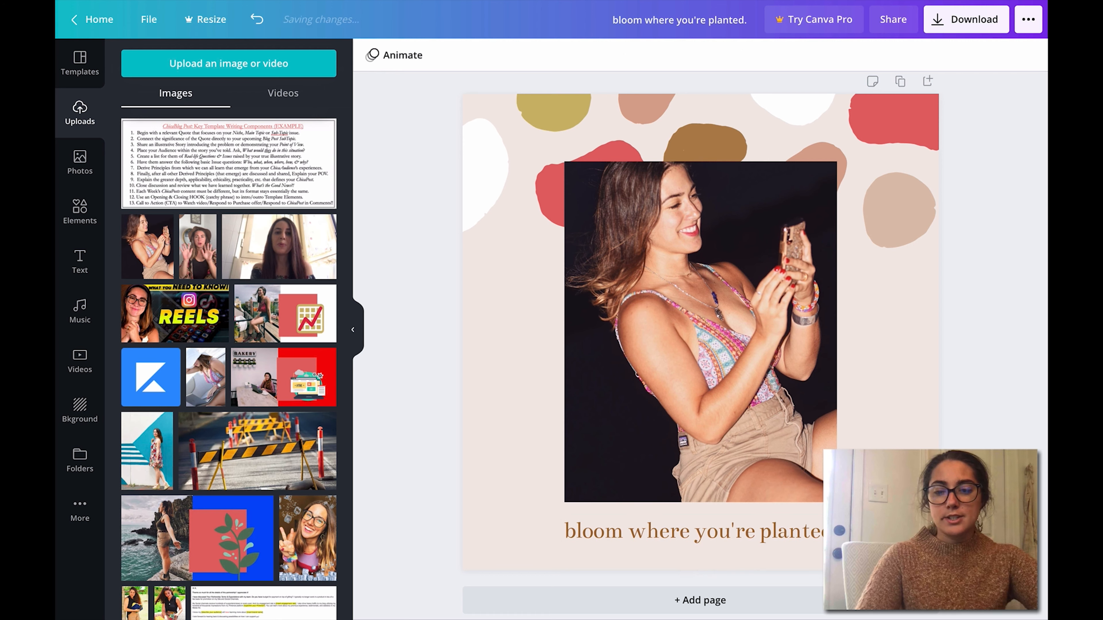
Step: Set the caption's font to Cormorant Garamond Bold and make it italic
{"action": "left_click", "coordinate": [794, 526]}
{"action": "left_click", "coordinate": [794, 527]}
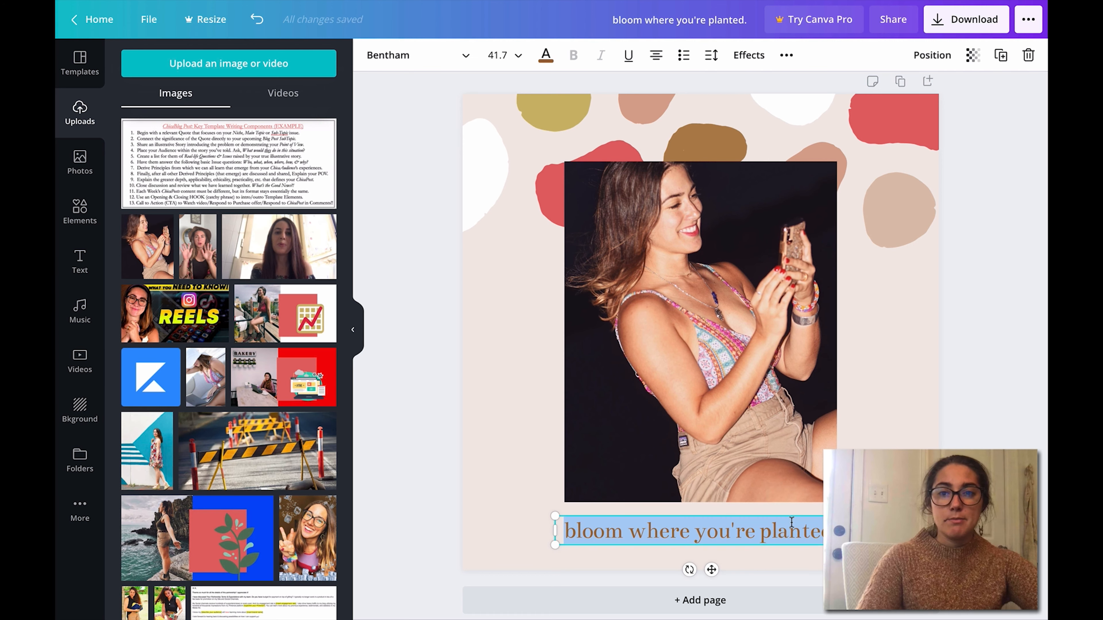
{"action": "left_click", "coordinate": [627, 55]}
{"action": "left_click", "coordinate": [628, 56]}
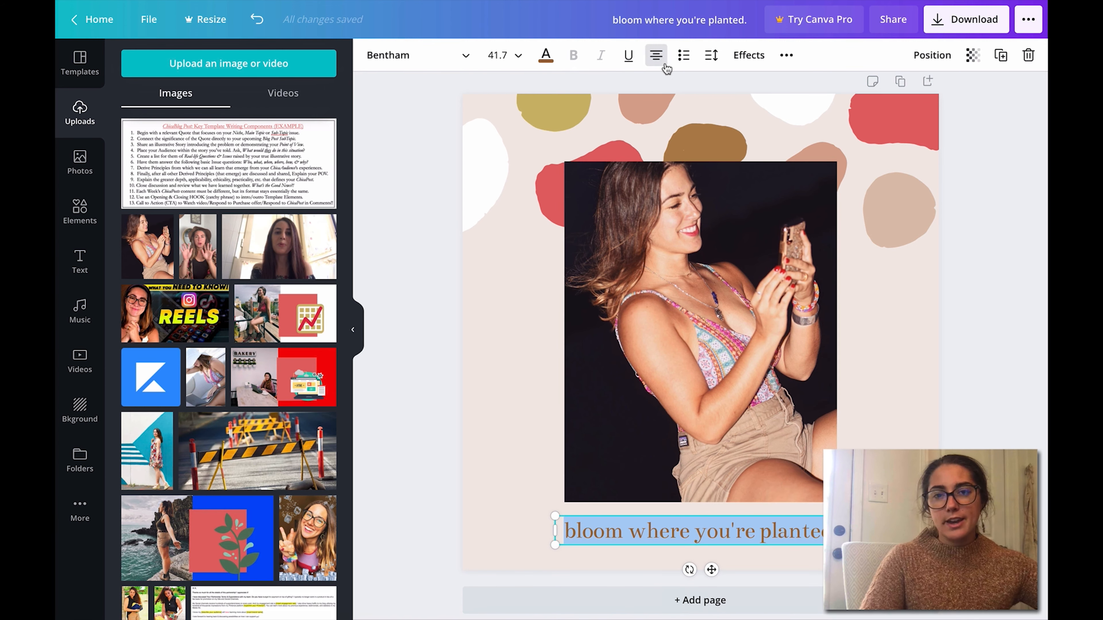
{"action": "left_click", "coordinate": [417, 55]}
{"action": "left_click", "coordinate": [270, 168]}
{"action": "left_click", "coordinate": [606, 57]}
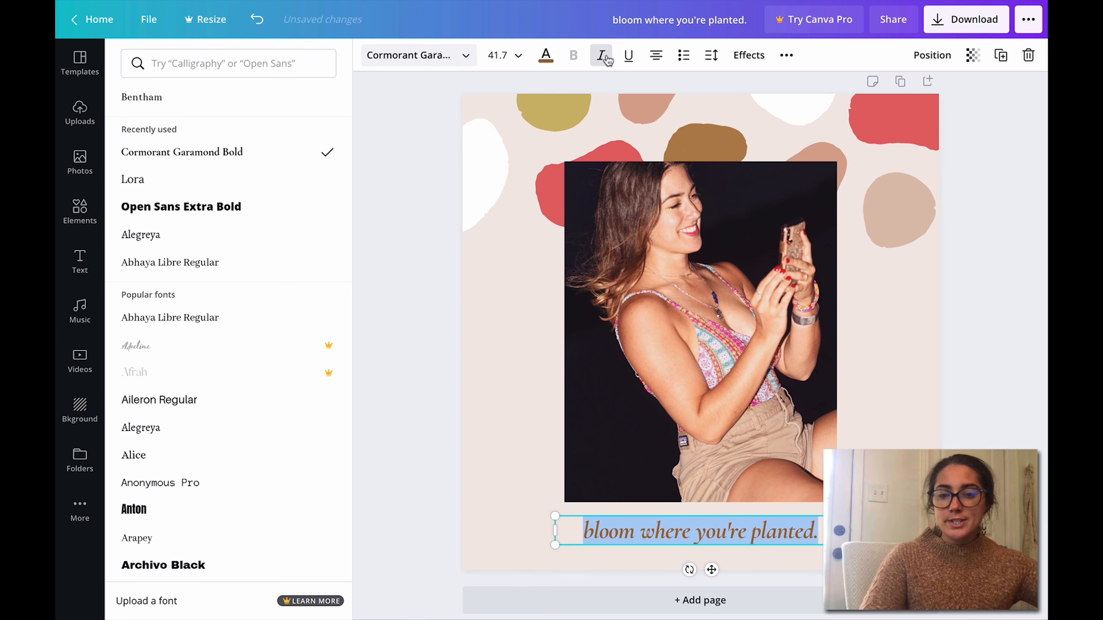
Step: Enlarge the caption below the photo to a font size of about 45.6
{"action": "left_click_drag", "start_coordinate": [846, 517], "coordinate": [820, 532]}
{"action": "left_click", "coordinate": [971, 528]}
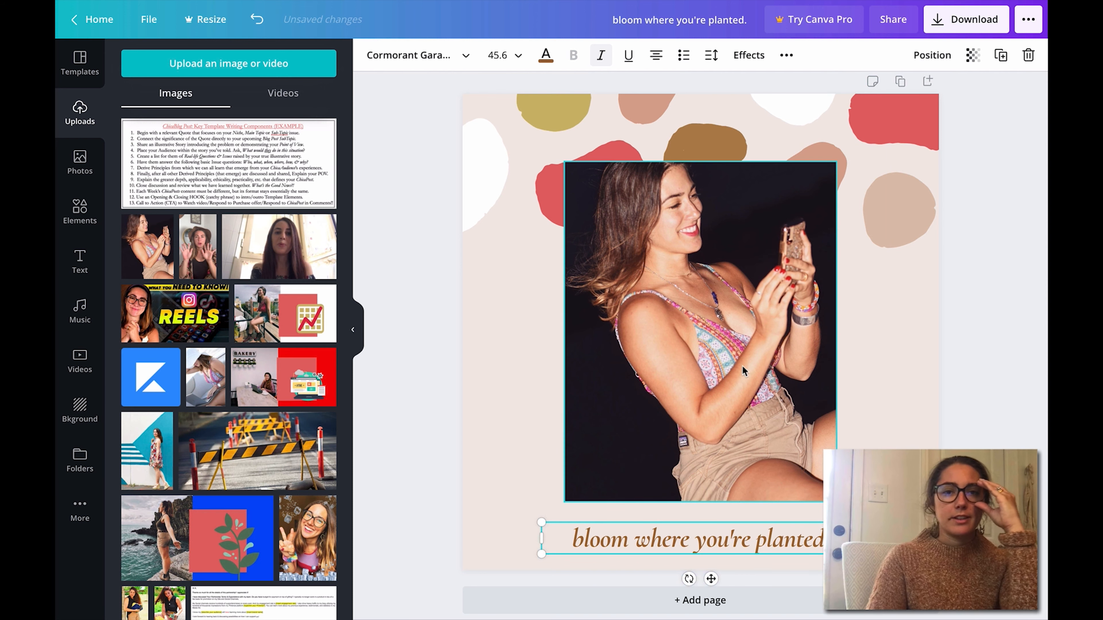
{"action": "left_click", "coordinate": [1010, 382]}
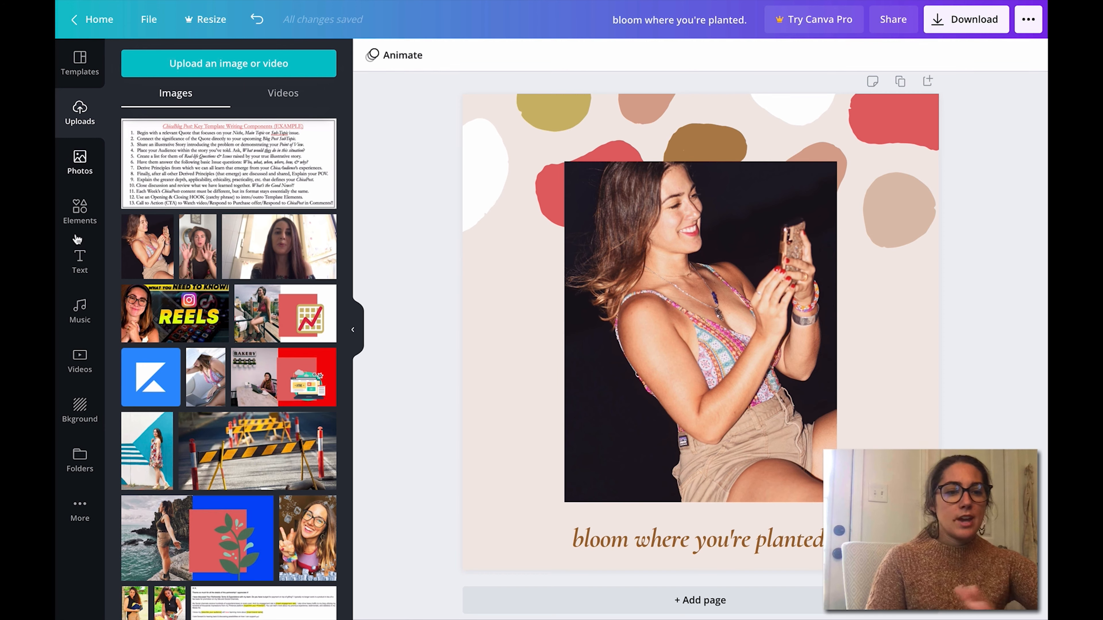
Step: Search the design elements for "fall" and browse the autumn illustrations
{"action": "left_click", "coordinate": [81, 210]}
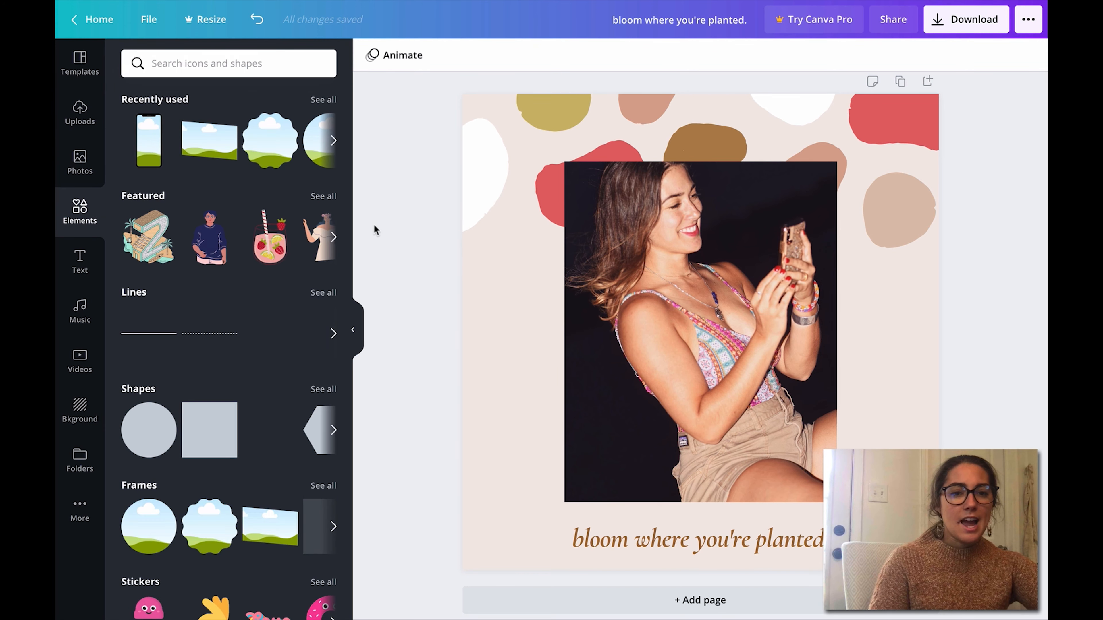
{"action": "scroll", "coordinate": [341, 175], "scroll_direction": "down", "scroll_amount": 1}
{"action": "scroll", "coordinate": [341, 175], "scroll_direction": "up", "scroll_amount": 1}
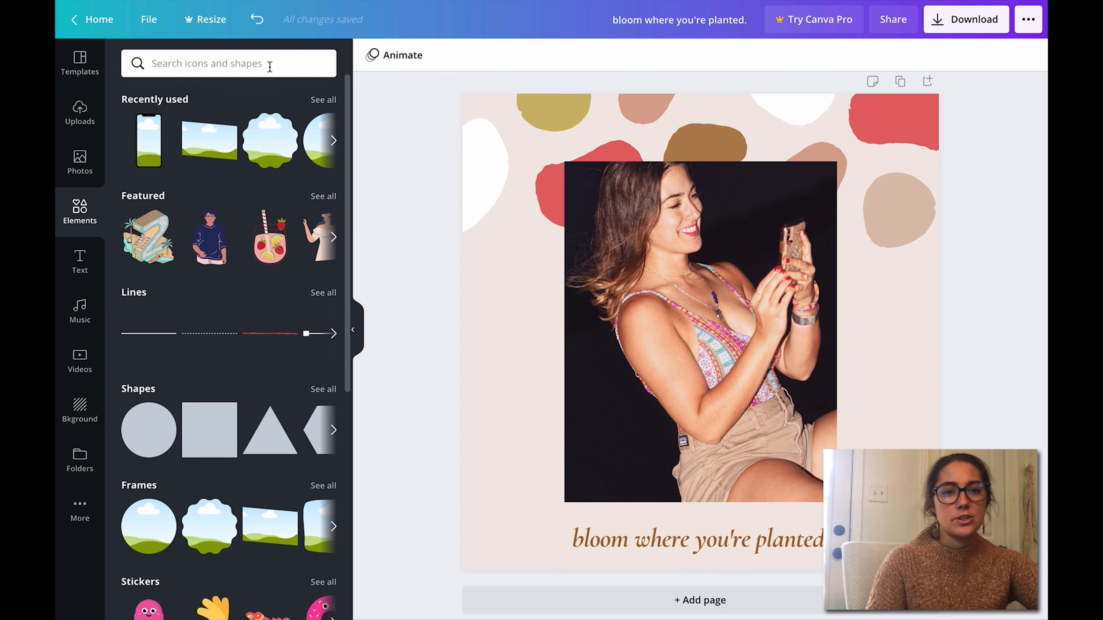
{"action": "left_click", "coordinate": [265, 62]}
{"action": "type", "text": "fasl"}
{"action": "key", "text": "BackSpace"}
{"action": "key", "text": "BackSpace"}
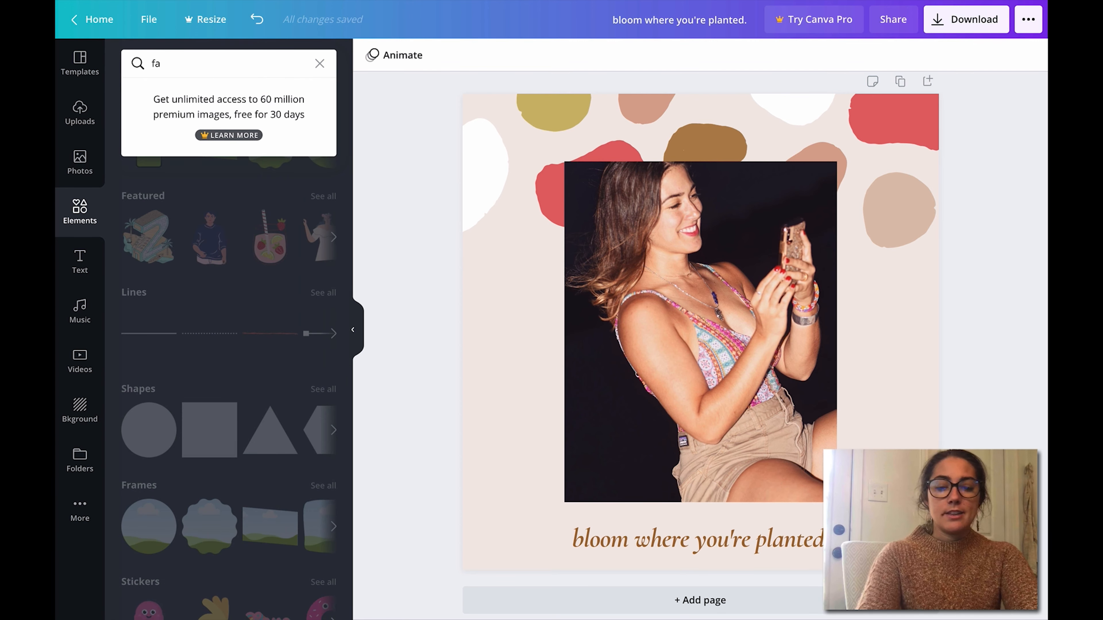
{"action": "type", "text": "ll"}
{"action": "key", "text": "Return"}
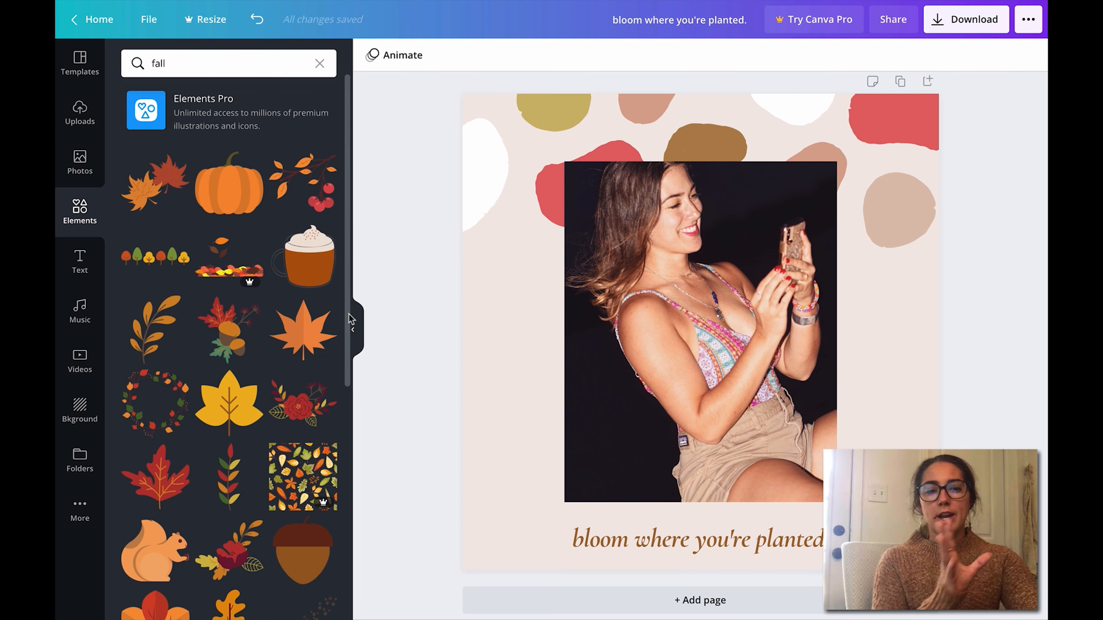
{"action": "left_click_drag", "start_coordinate": [350, 317], "coordinate": [363, 122]}
{"action": "scroll", "coordinate": [337, 197], "scroll_direction": "down", "scroll_amount": 15}
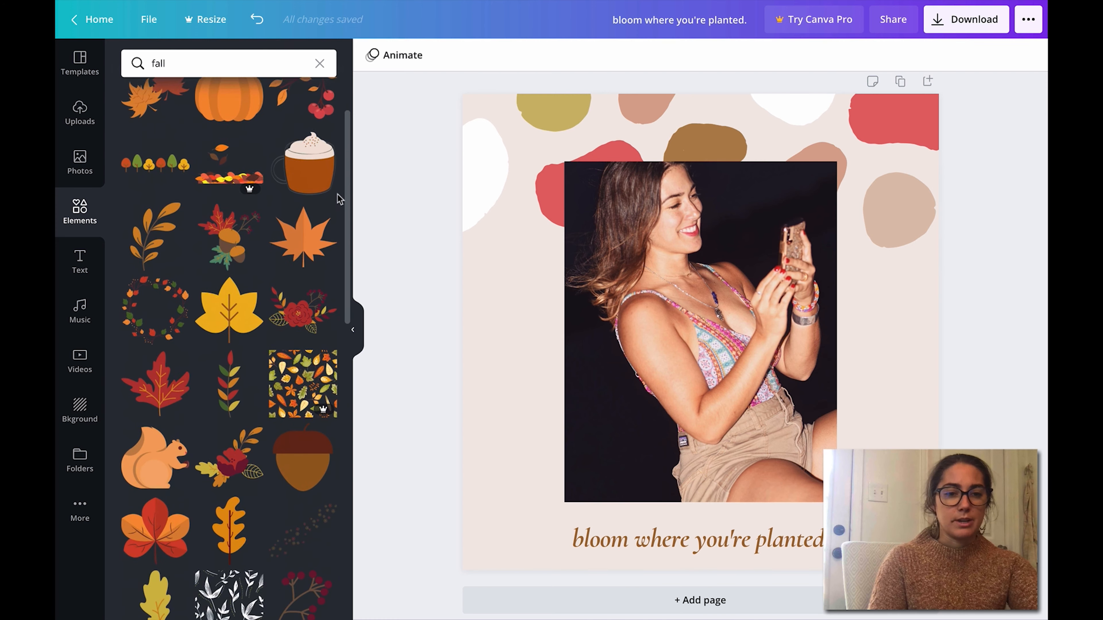
{"action": "scroll", "coordinate": [243, 432], "scroll_direction": "down", "scroll_amount": 10}
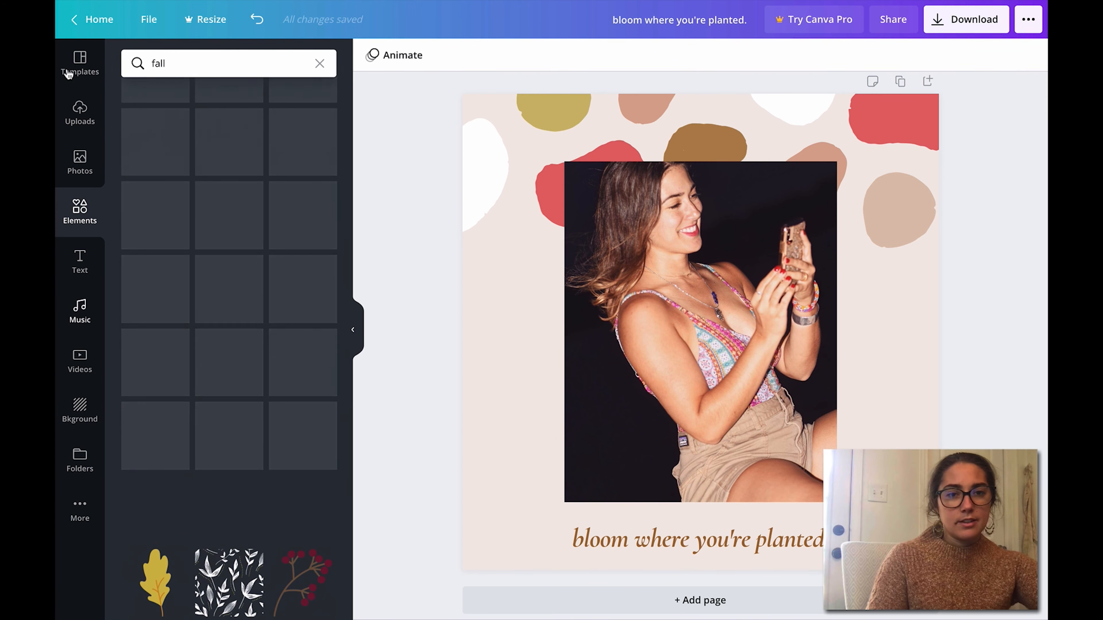
Step: Search the design elements for "fall season" and browse the autumn illustrations
{"action": "left_click", "coordinate": [183, 59]}
{"action": "type", "text": "season"}
{"action": "key", "text": "Return"}
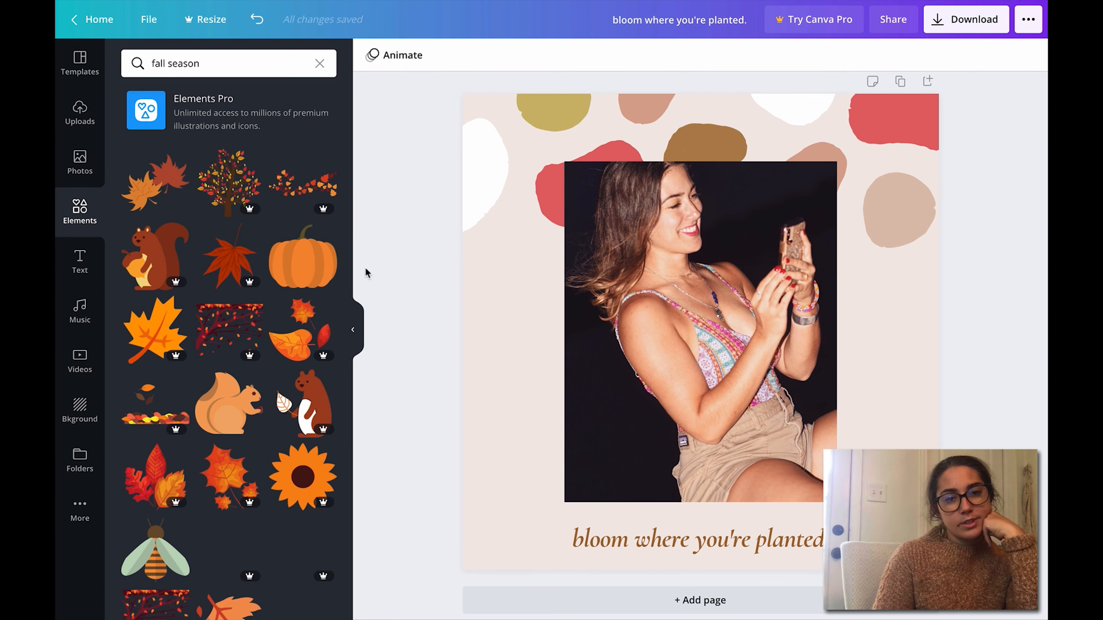
{"action": "scroll", "coordinate": [347, 478], "scroll_direction": "down", "scroll_amount": 15}
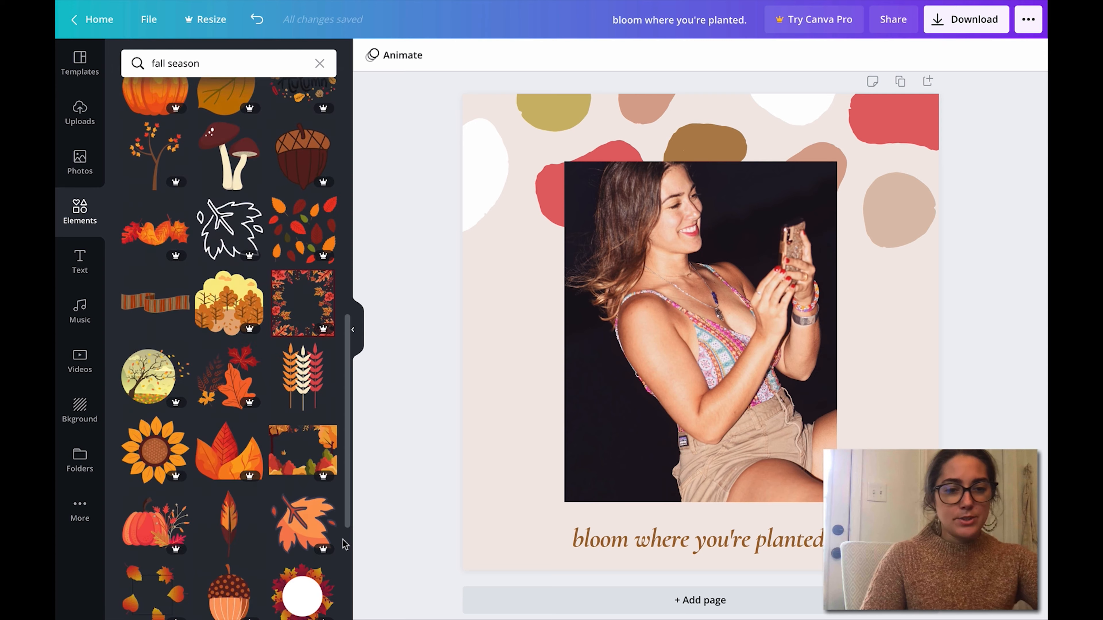
{"action": "scroll", "coordinate": [344, 544], "scroll_direction": "up", "scroll_amount": 10}
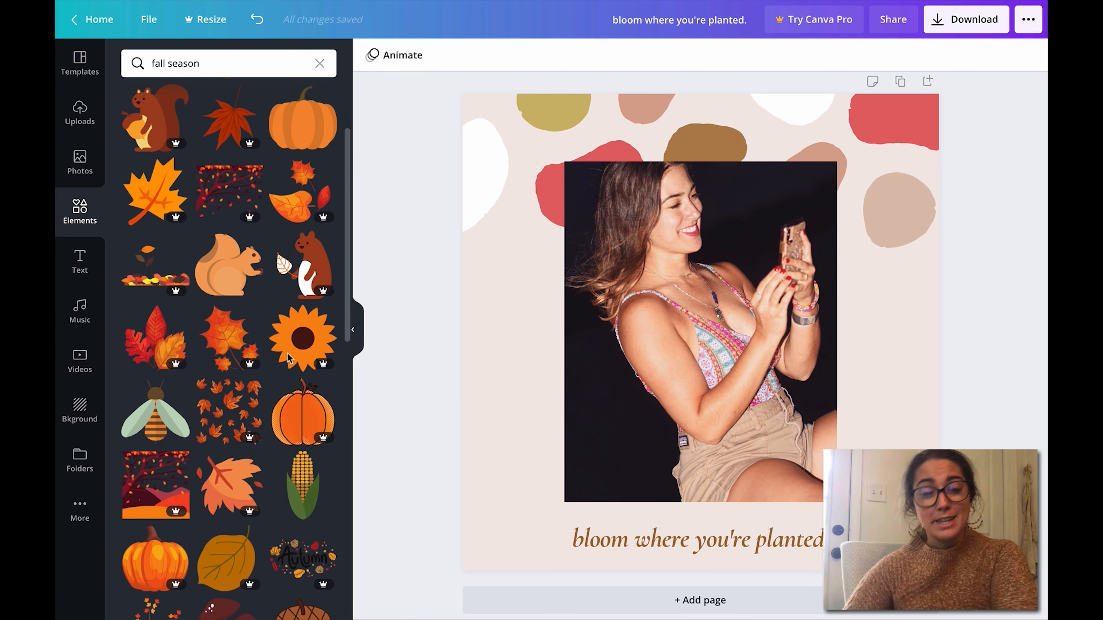
{"action": "scroll", "coordinate": [285, 351], "scroll_direction": "up", "scroll_amount": 1}
{"action": "scroll", "coordinate": [286, 358], "scroll_direction": "down", "scroll_amount": 1}
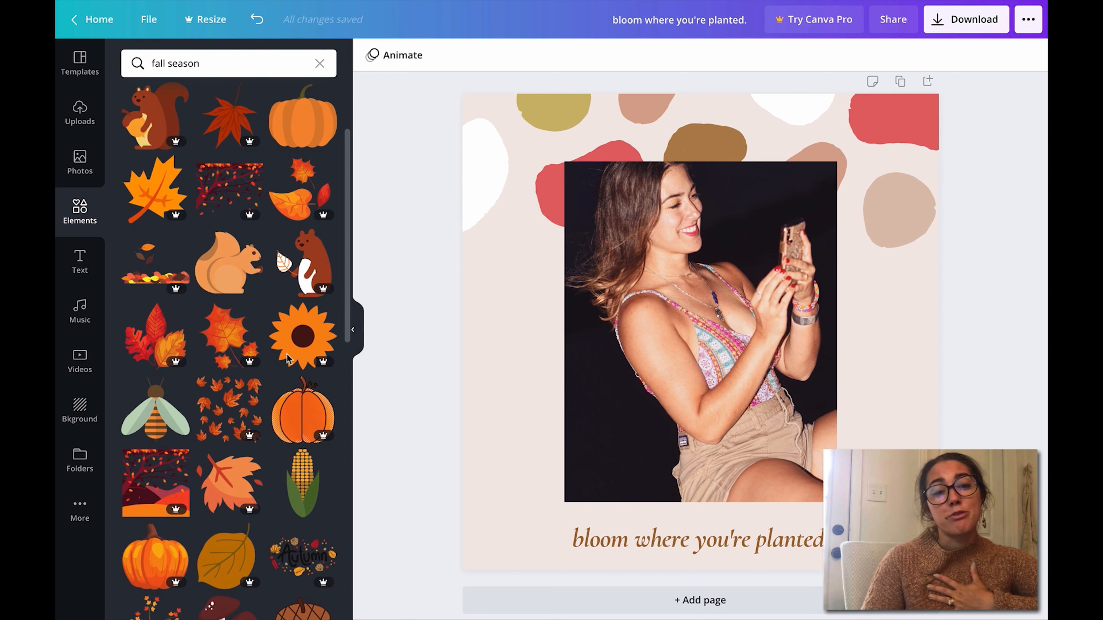
{"action": "scroll", "coordinate": [288, 368], "scroll_direction": "down", "scroll_amount": 2}
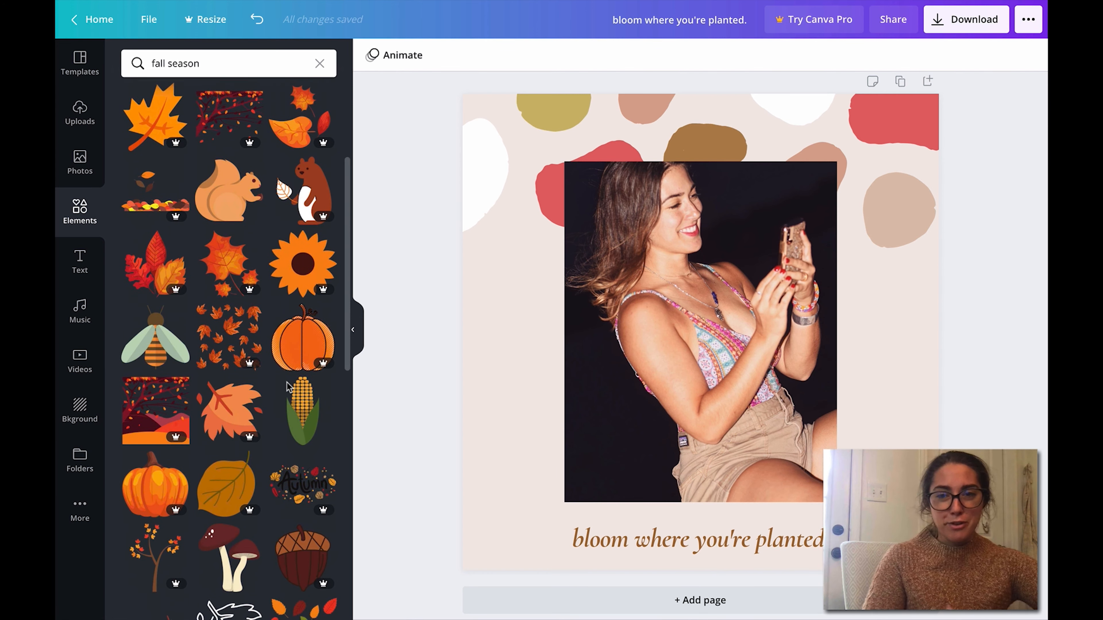
{"action": "scroll", "coordinate": [274, 430], "scroll_direction": "down", "scroll_amount": 4}
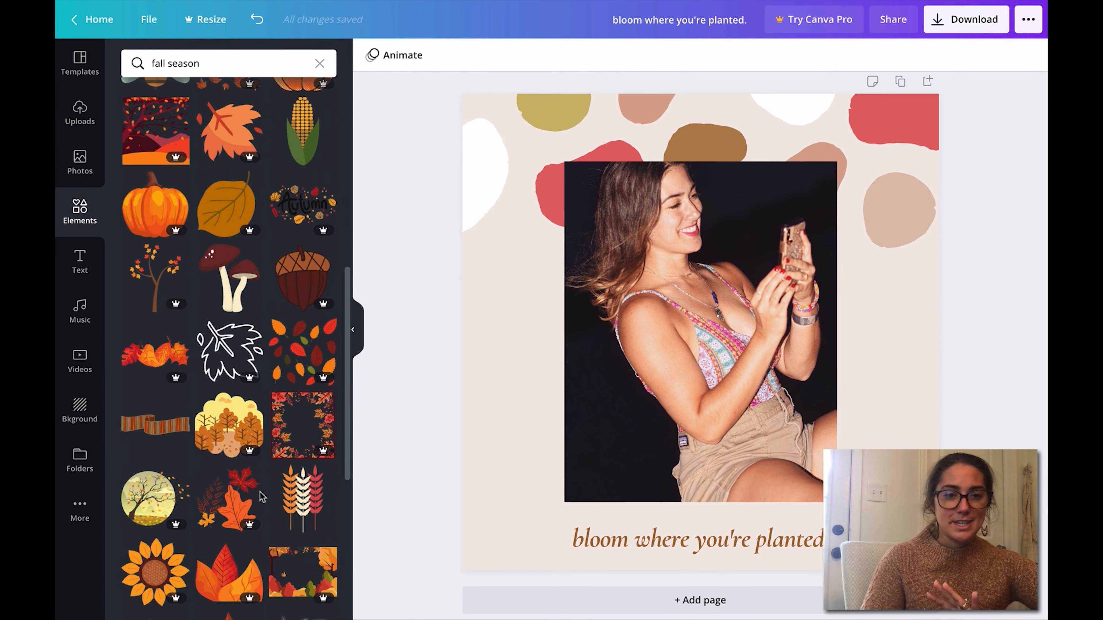
{"action": "scroll", "coordinate": [247, 455], "scroll_direction": "up", "scroll_amount": 2}
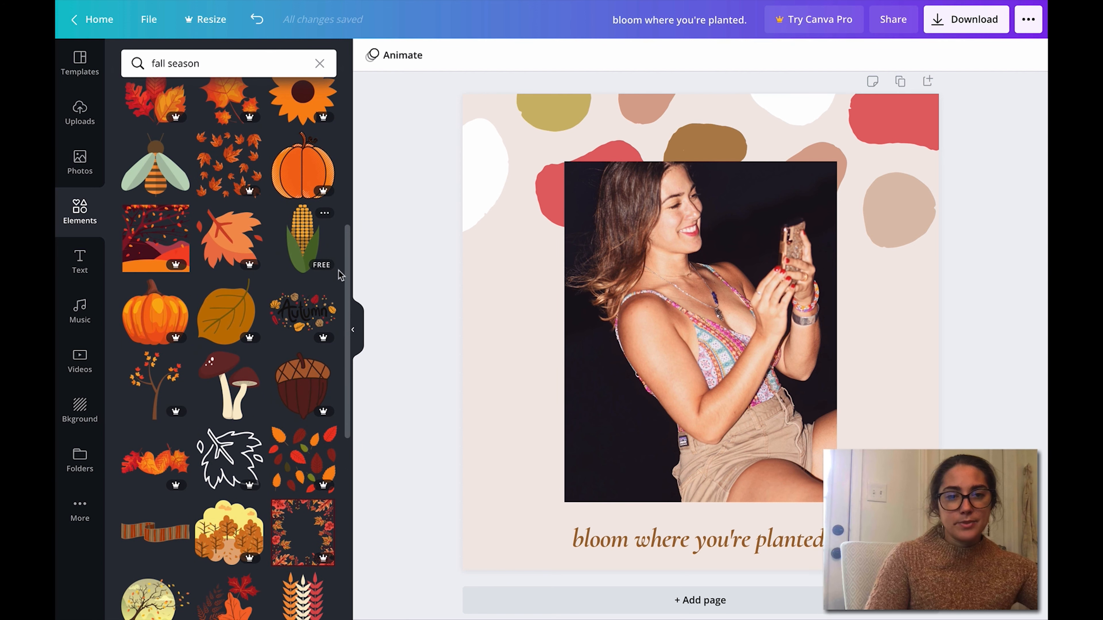
{"action": "scroll", "coordinate": [342, 192], "scroll_direction": "up", "scroll_amount": 6}
{"action": "scroll", "coordinate": [348, 183], "scroll_direction": "up", "scroll_amount": 5}
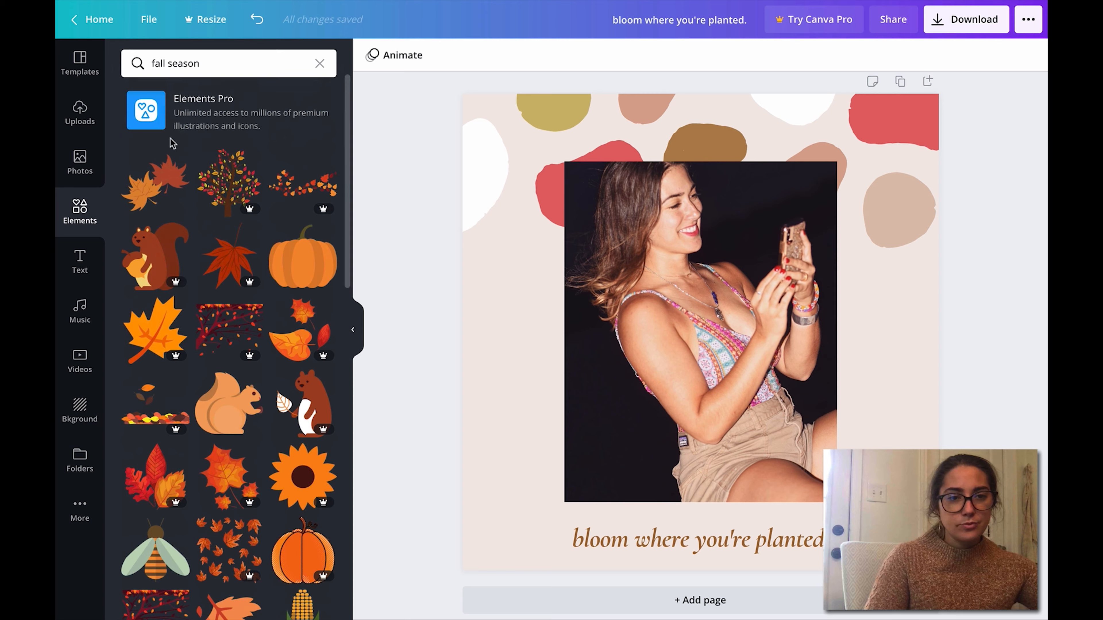
Step: Add the orange and red maple leaves graphic, rotate it about 23°, and move it to the design's upper-right corner
{"action": "left_click", "coordinate": [167, 185]}
{"action": "left_click_drag", "start_coordinate": [701, 332], "coordinate": [550, 169]}
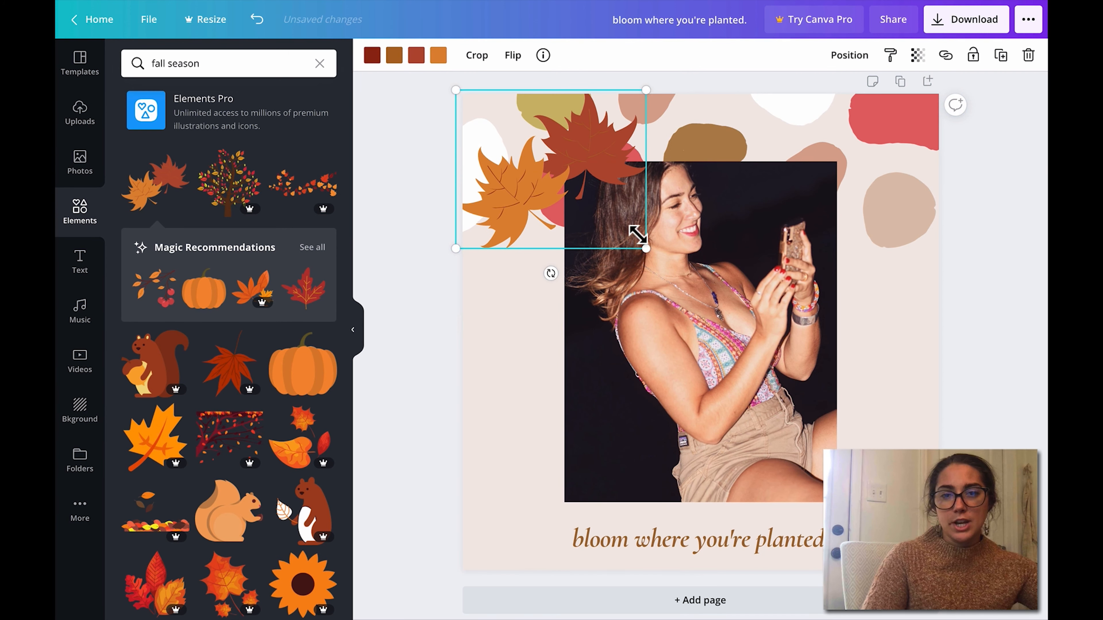
{"action": "left_click_drag", "start_coordinate": [551, 274], "coordinate": [508, 256]}
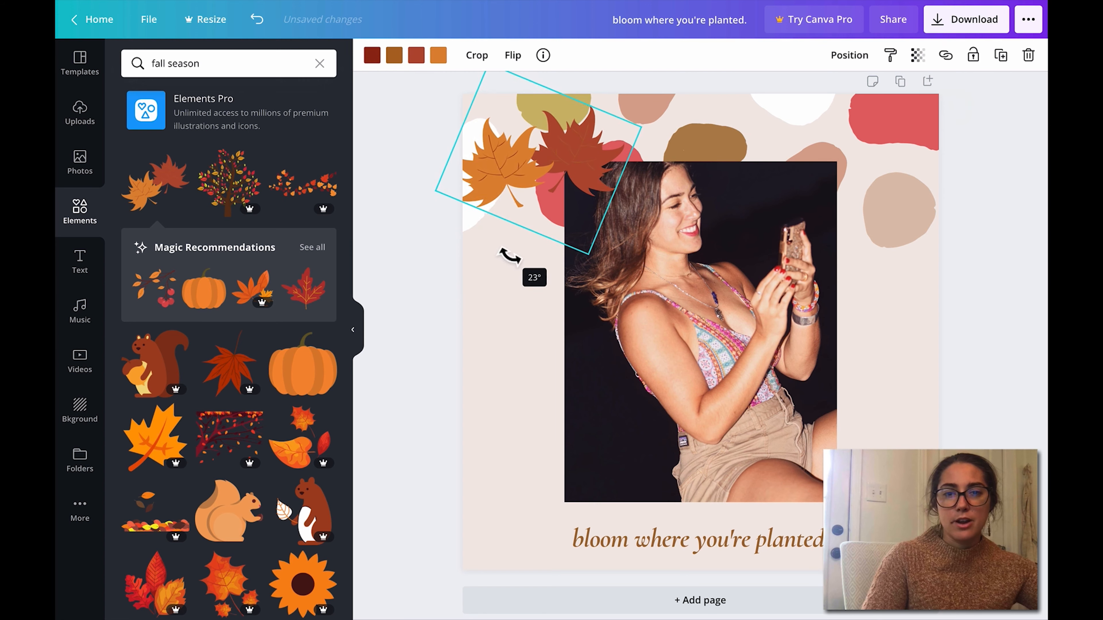
{"action": "left_click_drag", "start_coordinate": [641, 127], "coordinate": [856, 138]}
Step: Delete the background blobs around the maple leaves and tilt the leaves slightly more clockwise
{"action": "left_click", "coordinate": [824, 134]}
{"action": "key", "text": "Delete"}
{"action": "left_click", "coordinate": [525, 162]}
{"action": "left_click", "coordinate": [1037, 215]}
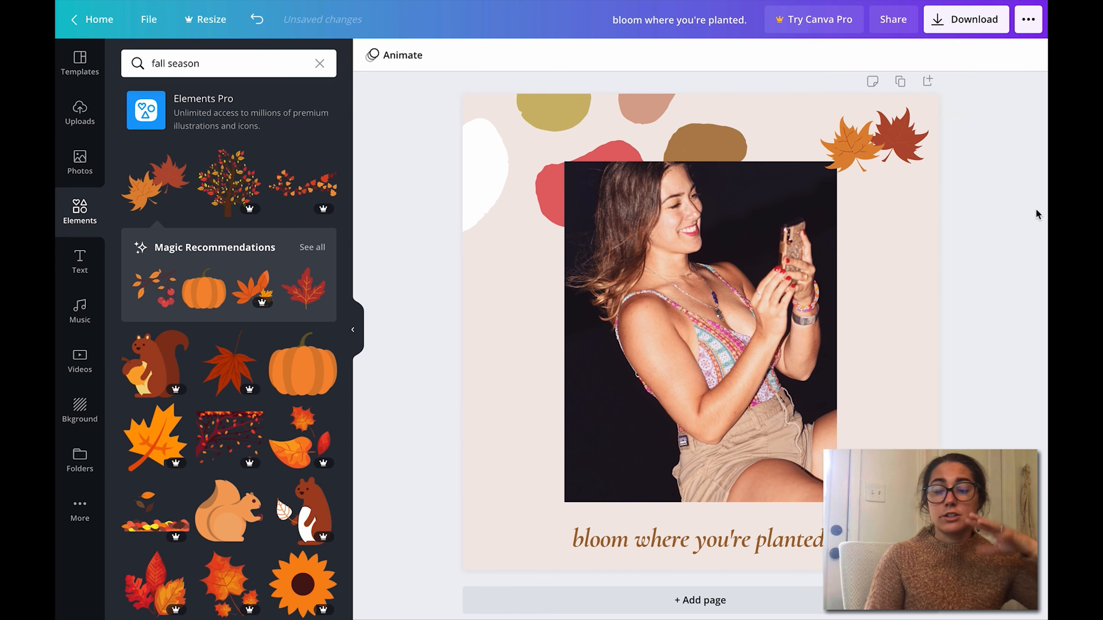
{"action": "left_click", "coordinate": [890, 161]}
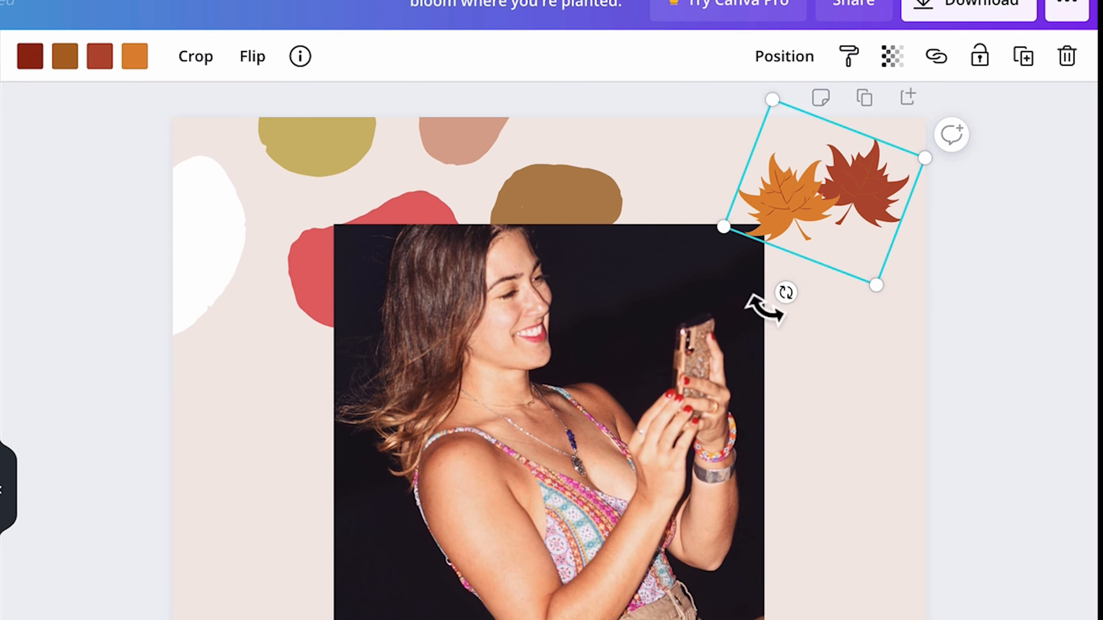
{"action": "left_click_drag", "start_coordinate": [764, 309], "coordinate": [788, 298]}
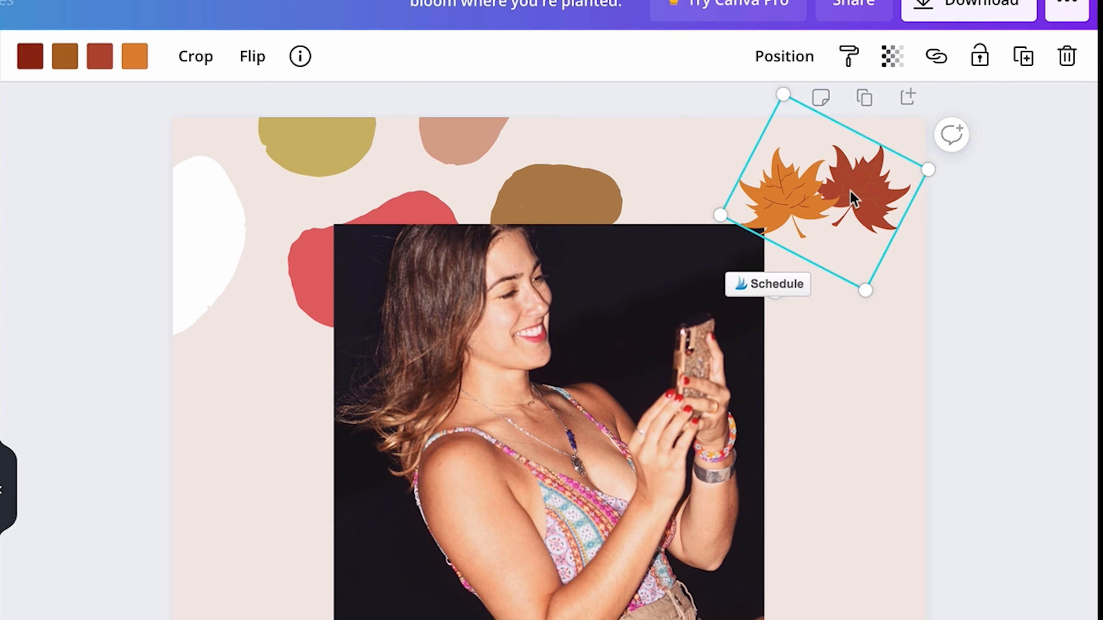
Step: Try flipping the maple leaves horizontally and vertically, reversing each flip
{"action": "left_click", "coordinate": [254, 54]}
{"action": "left_click", "coordinate": [261, 111]}
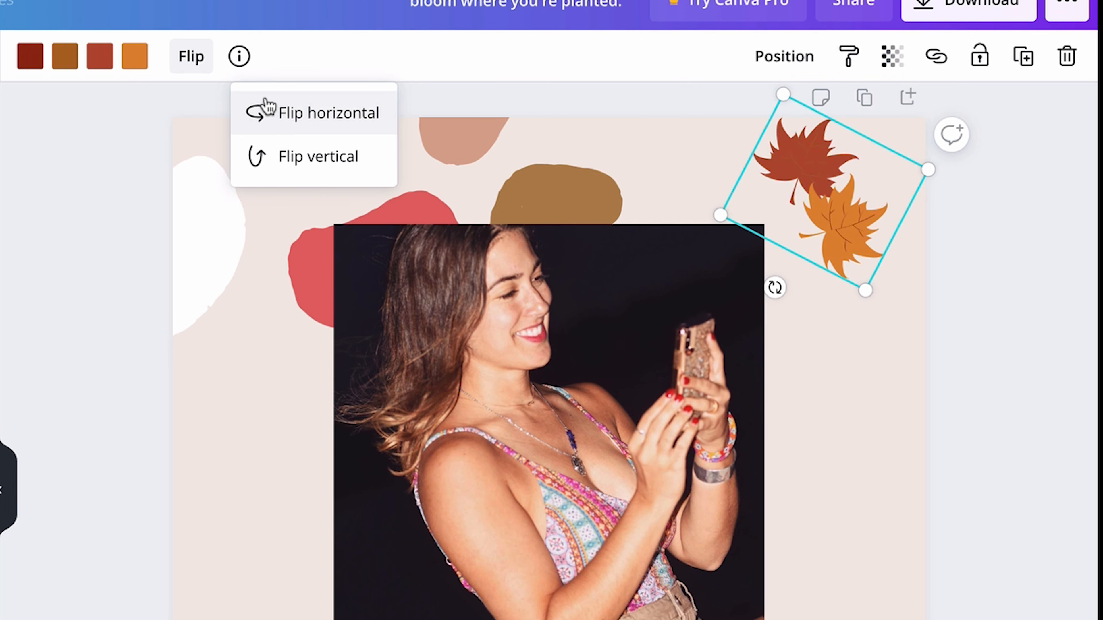
{"action": "left_click", "coordinate": [269, 109]}
{"action": "left_click", "coordinate": [286, 163]}
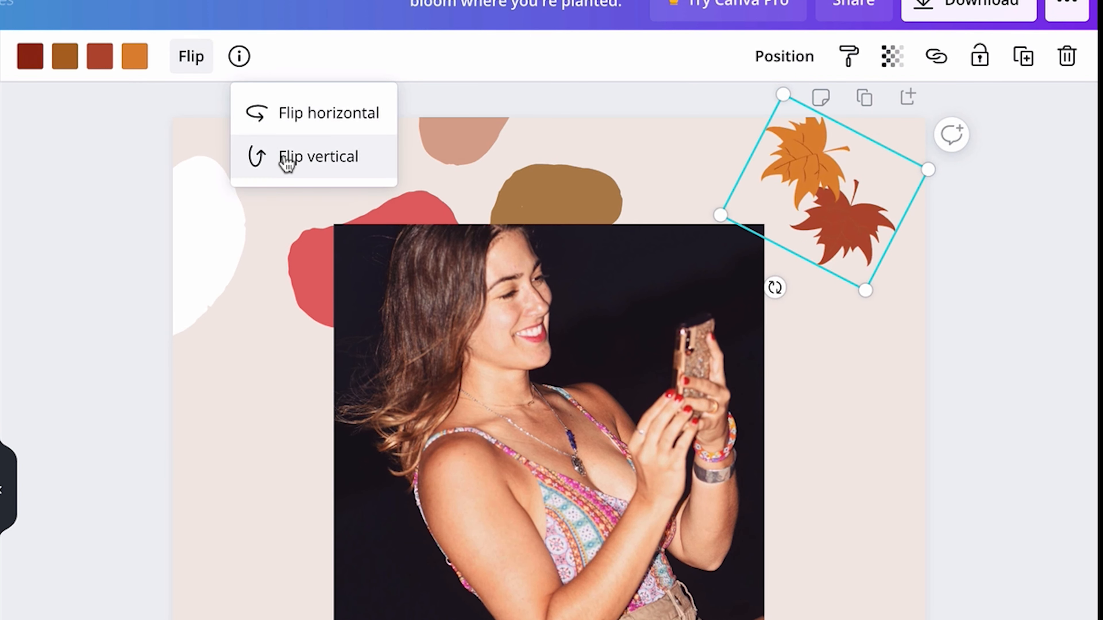
{"action": "left_click", "coordinate": [286, 163]}
Step: Try cropping the maple leaves graphic to its lower part and undo the crop
{"action": "left_click", "coordinate": [209, 65]}
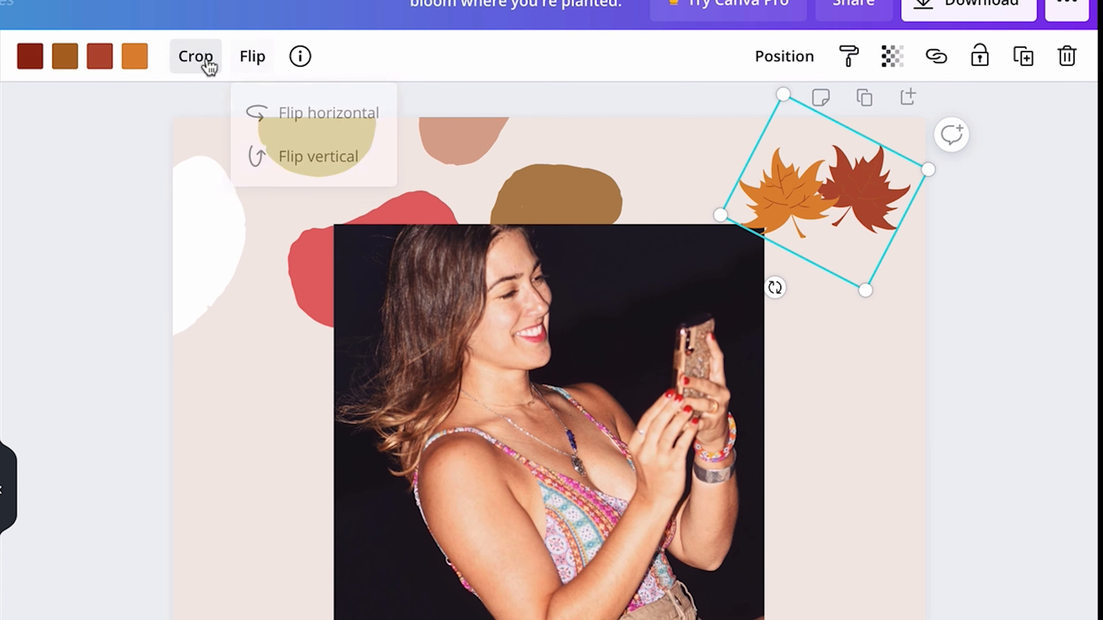
{"action": "left_click_drag", "start_coordinate": [795, 103], "coordinate": [827, 184]}
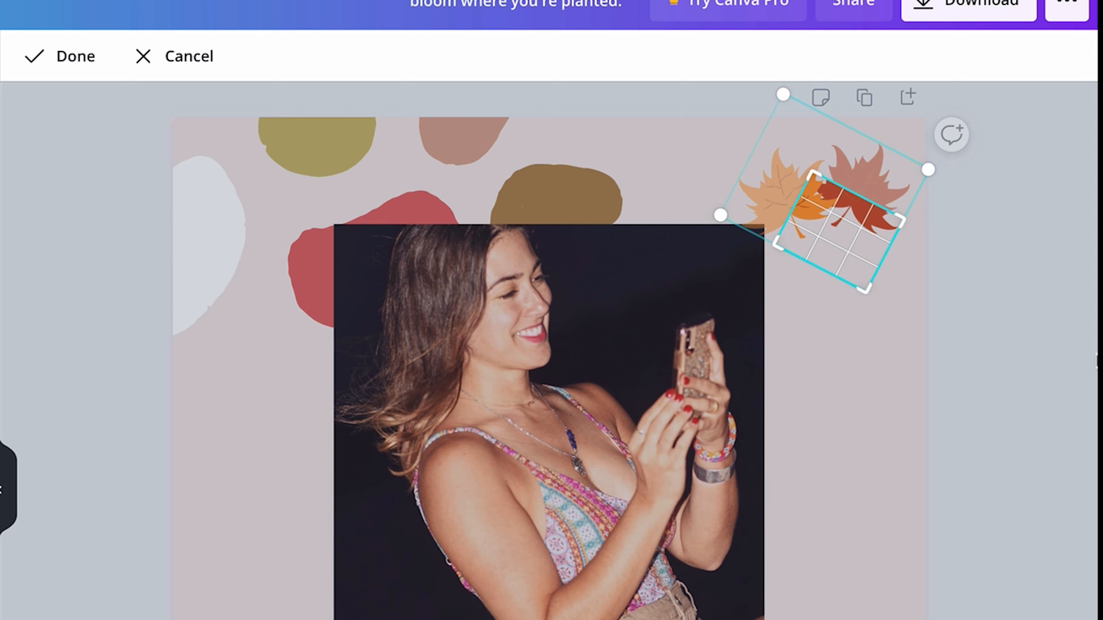
{"action": "left_click", "coordinate": [1035, 352]}
{"action": "left_click", "coordinate": [864, 251]}
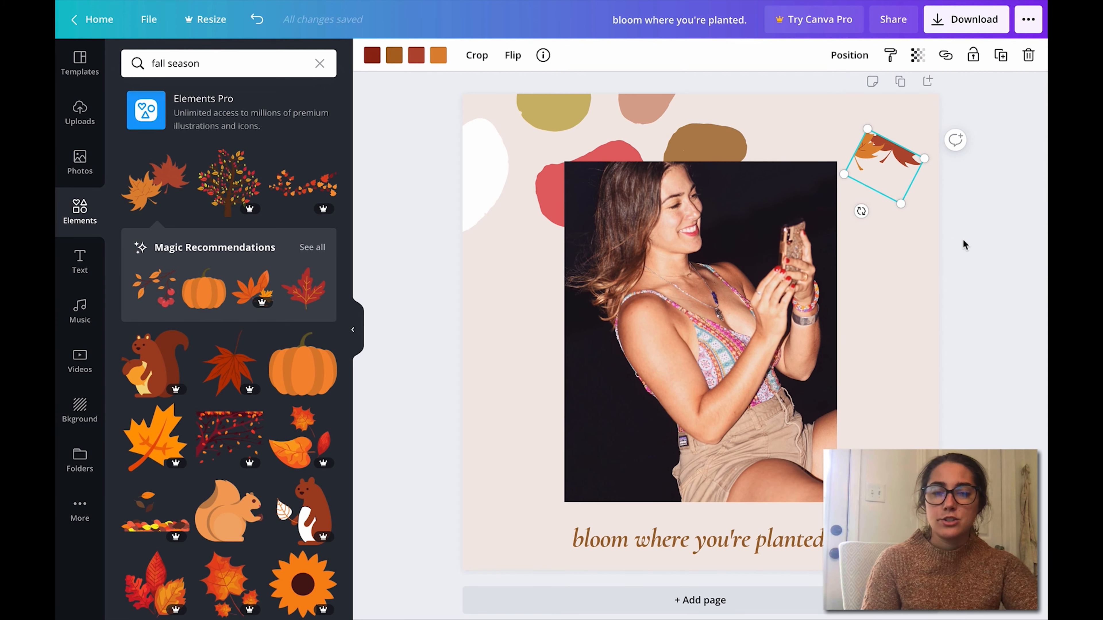
{"action": "left_click", "coordinate": [257, 20]}
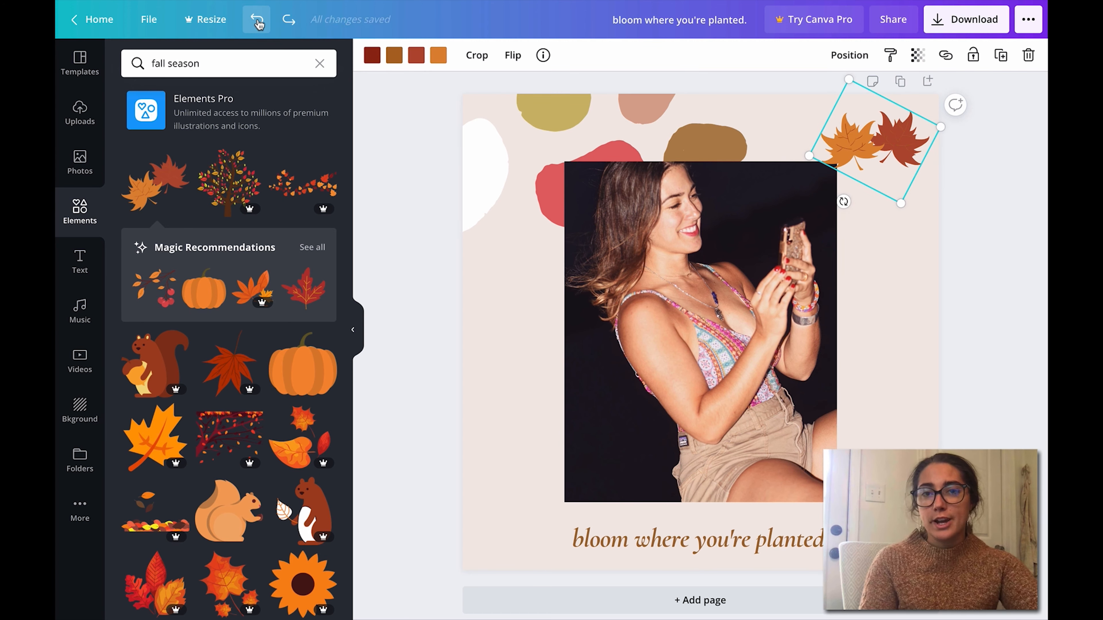
{"action": "left_click", "coordinate": [987, 292]}
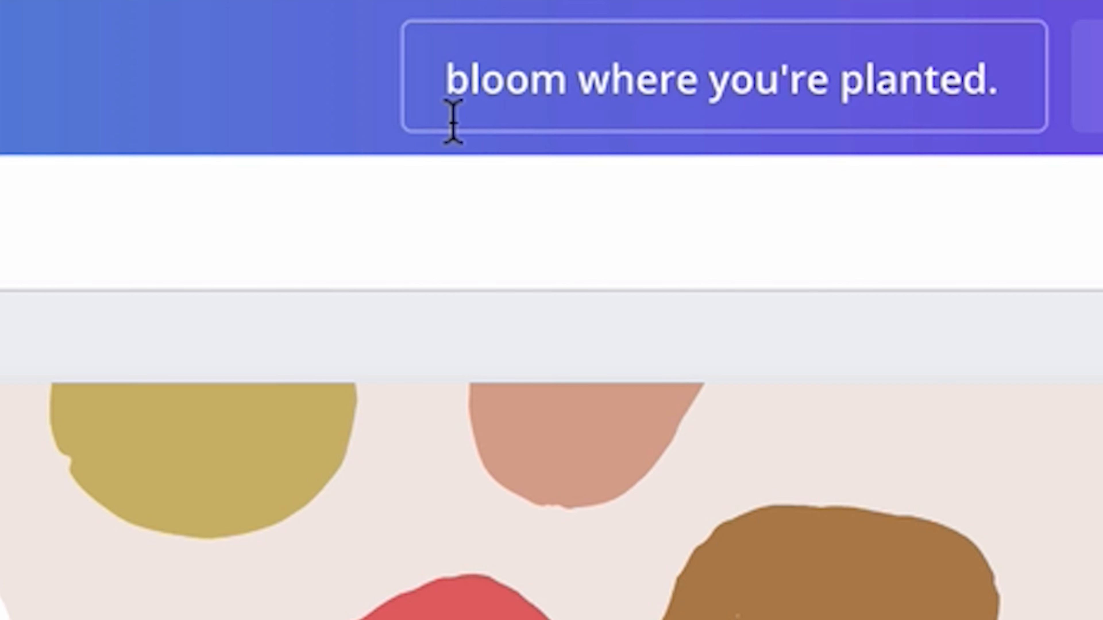
Step: Enclose the phrase in the design's title in quotation marks and remove its final period
{"action": "left_click_drag", "start_coordinate": [614, 30], "coordinate": [714, 20]}
{"action": "left_click_drag", "start_coordinate": [866, 81], "coordinate": [997, 99]}
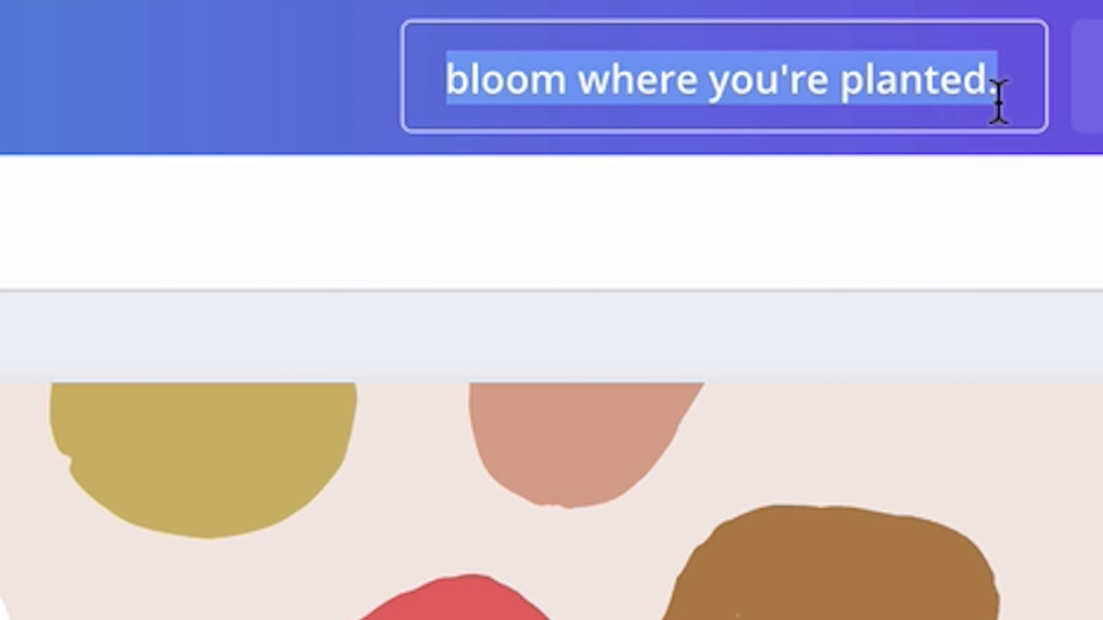
{"action": "left_click", "coordinate": [1012, 96]}
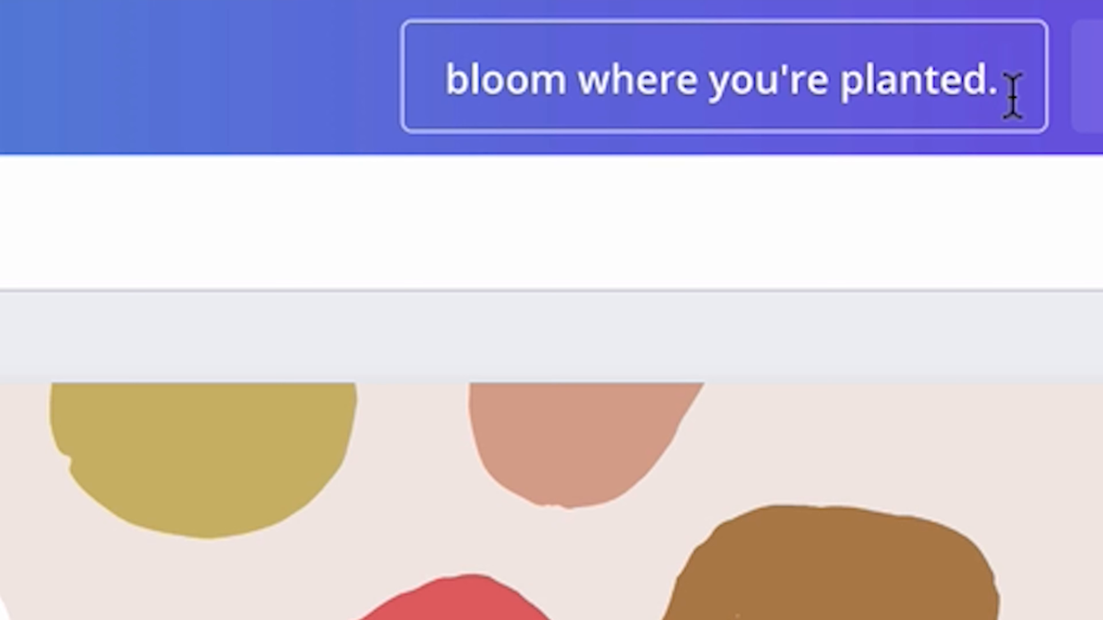
{"action": "key", "text": "BackSpace"}
{"action": "key", "text": "BackSpace"}
{"action": "type", "text": "\""}
{"action": "left_click", "coordinate": [443, 77]}
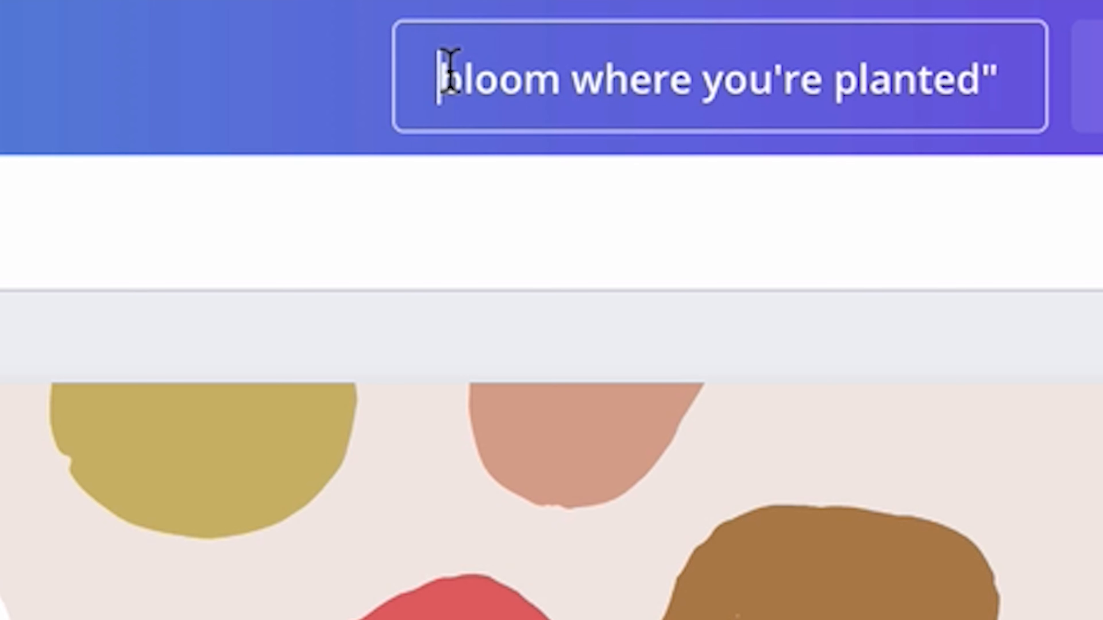
{"action": "type", "text": "\""}
Step: Append "Instagram infographic" to the design's title after the quoted phrase
{"action": "left_click", "coordinate": [985, 70]}
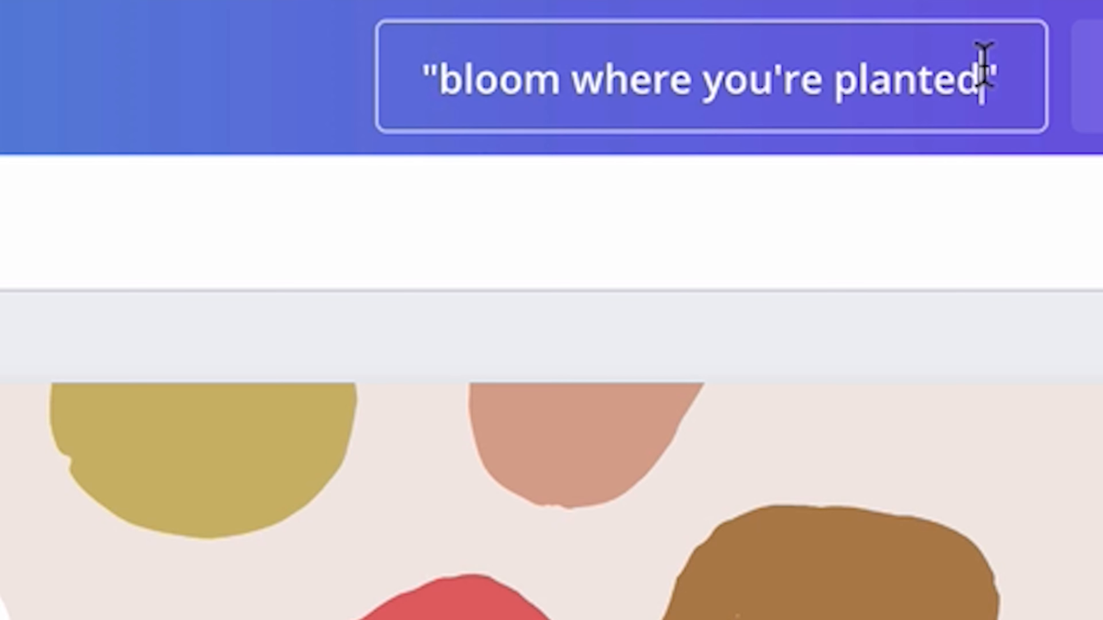
{"action": "type", "text": "Instagram info"}
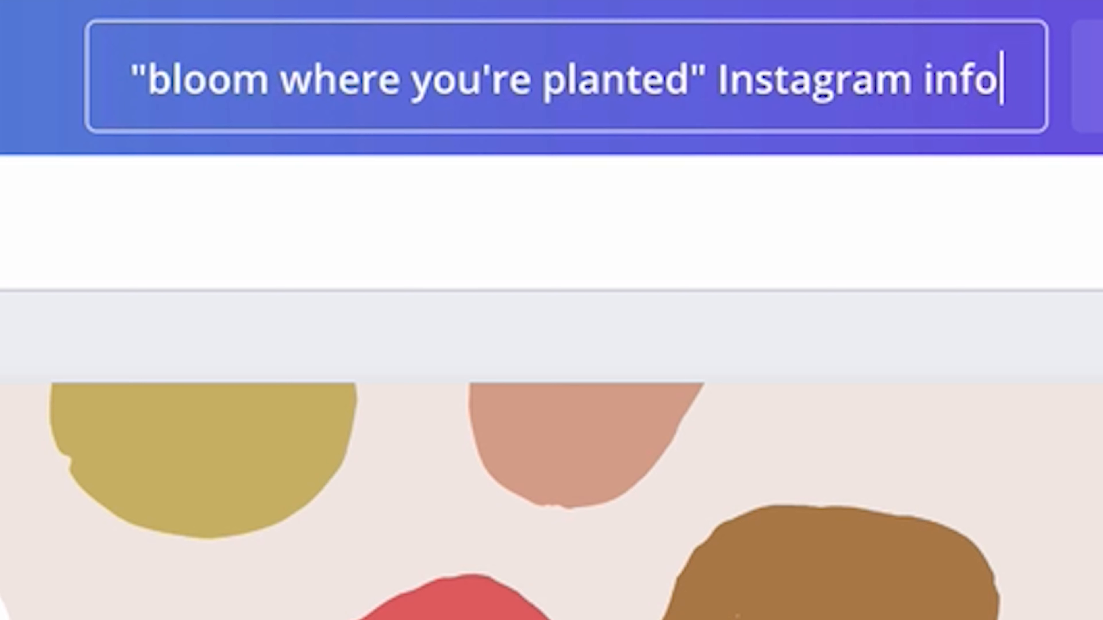
{"action": "type", "text": "pgra"}
{"action": "key", "text": "BackSpace"}
{"action": "key", "text": "BackSpace"}
{"action": "key", "text": "BackSpace"}
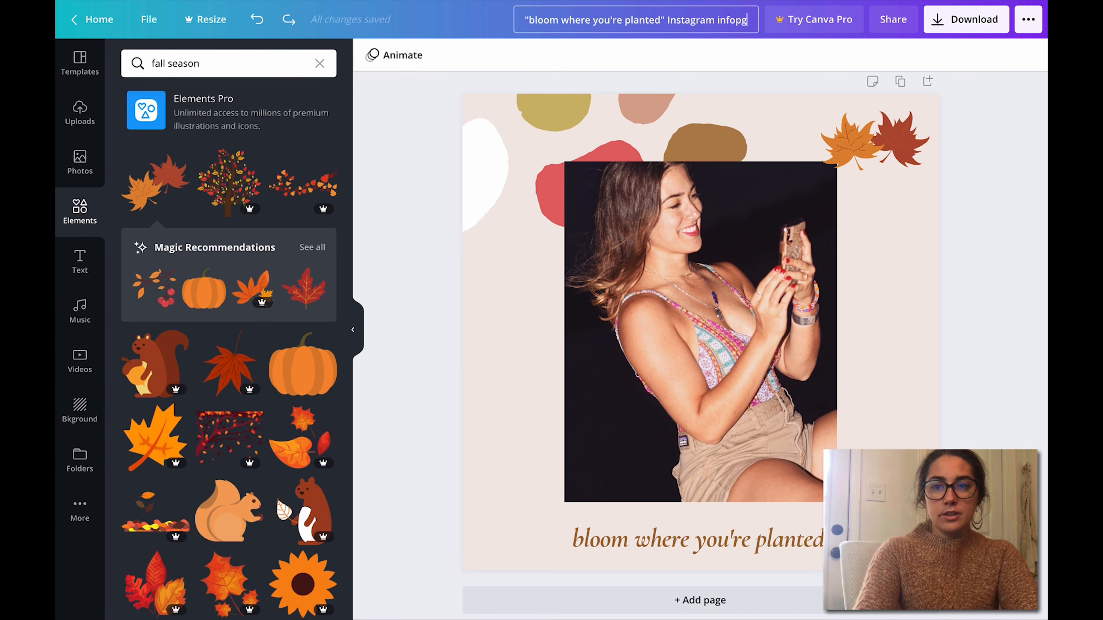
{"action": "key", "text": "BackSpace"}
{"action": "type", "text": "gra"}
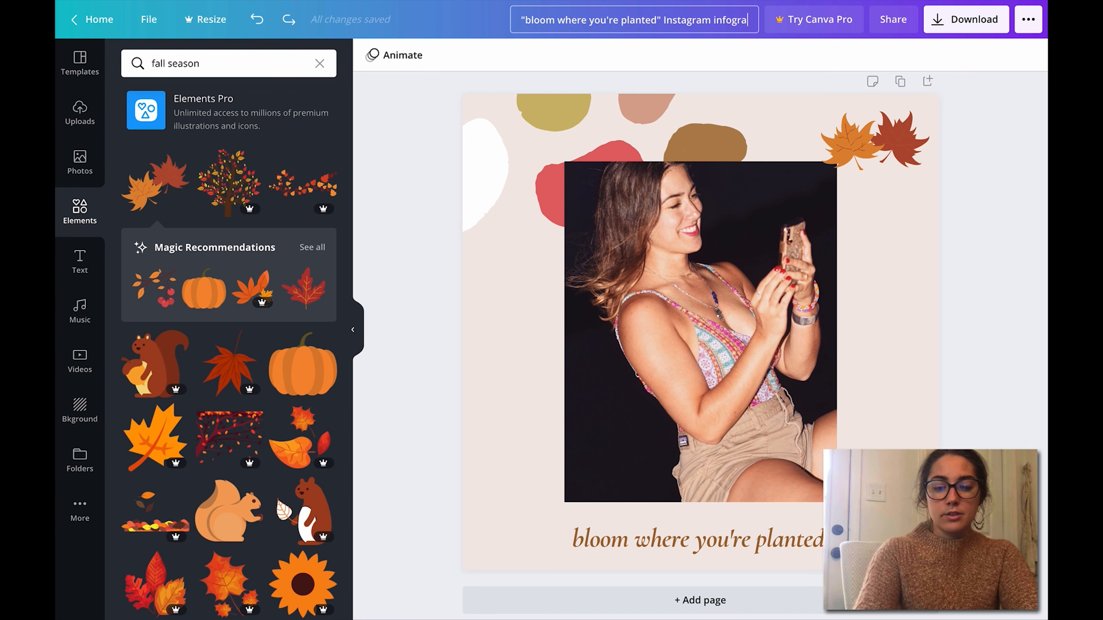
{"action": "type", "text": "phic"}
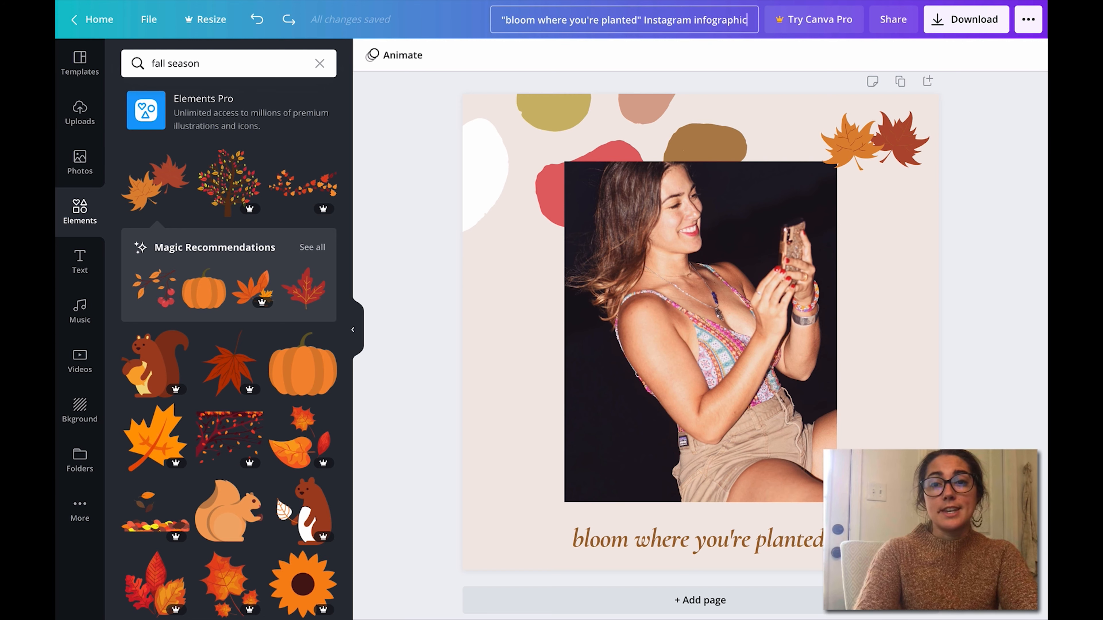
{"action": "key", "text": "Return"}
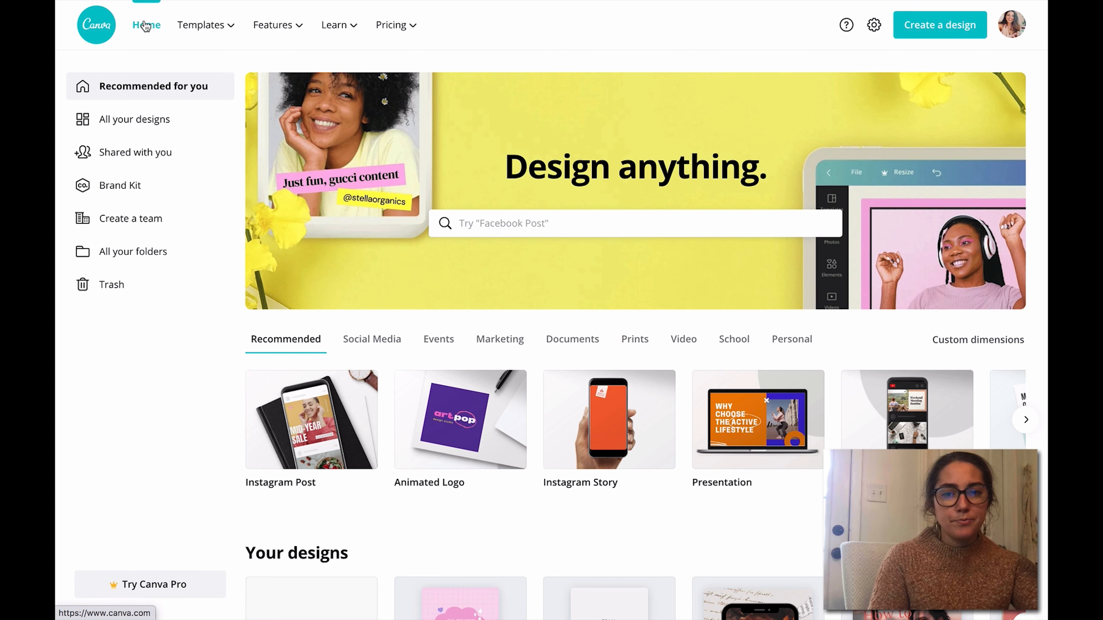
Step: Browse all saved designs and open the "Step-by-step Guide to Your 2020 Pinterest Marketing" pin
{"action": "left_click", "coordinate": [141, 129]}
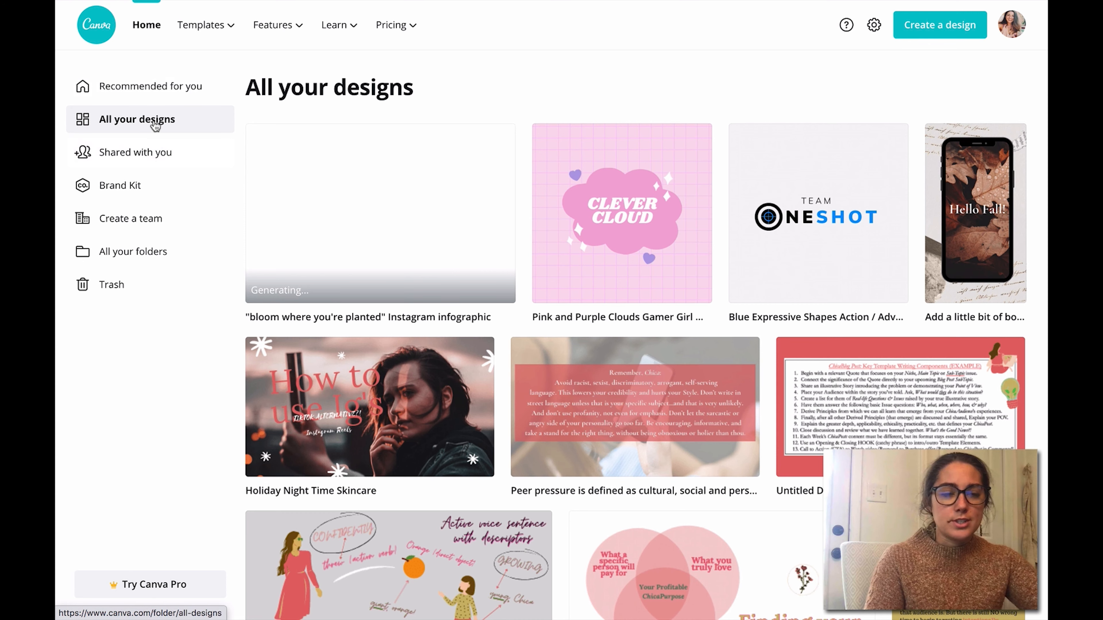
{"action": "scroll", "coordinate": [1014, 78], "scroll_direction": "down", "scroll_amount": 6}
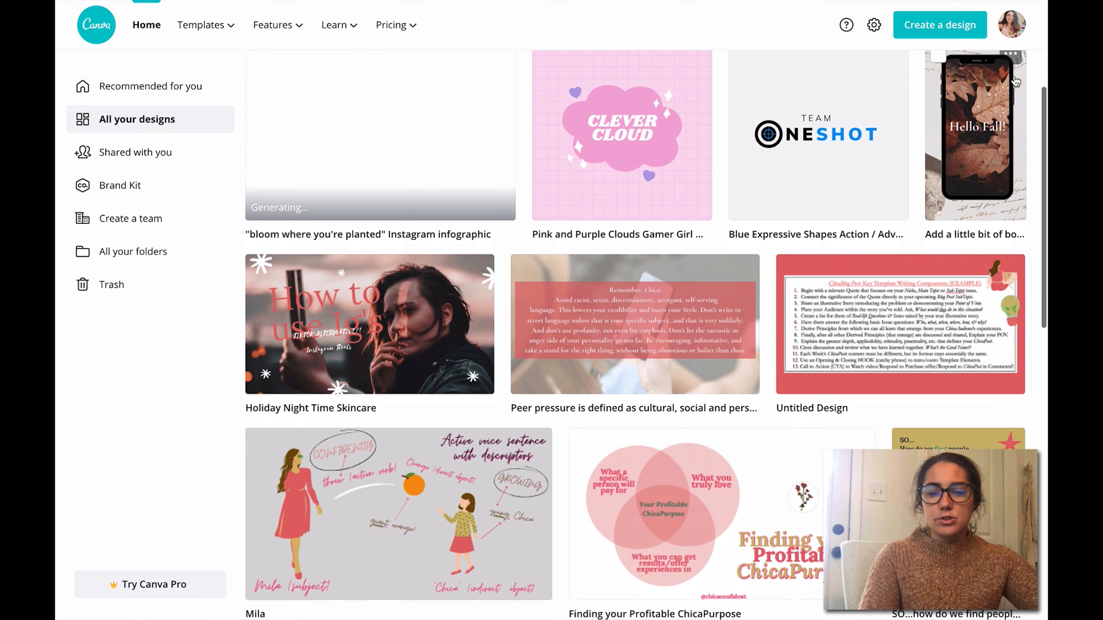
{"action": "scroll", "coordinate": [1014, 81], "scroll_direction": "down", "scroll_amount": 9}
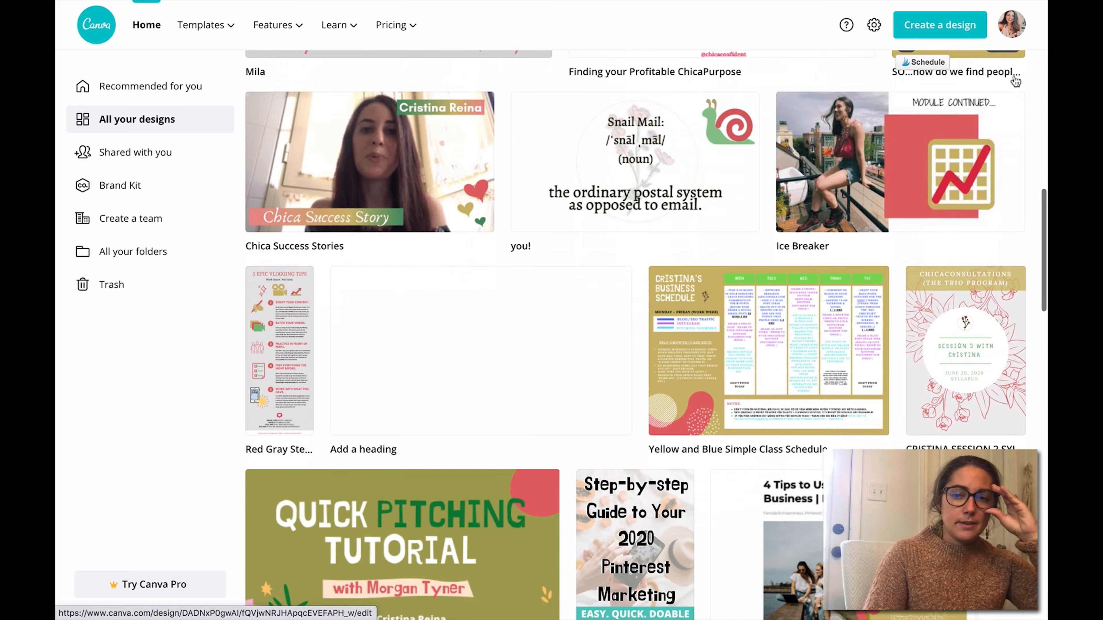
{"action": "scroll", "coordinate": [1015, 81], "scroll_direction": "down", "scroll_amount": 2}
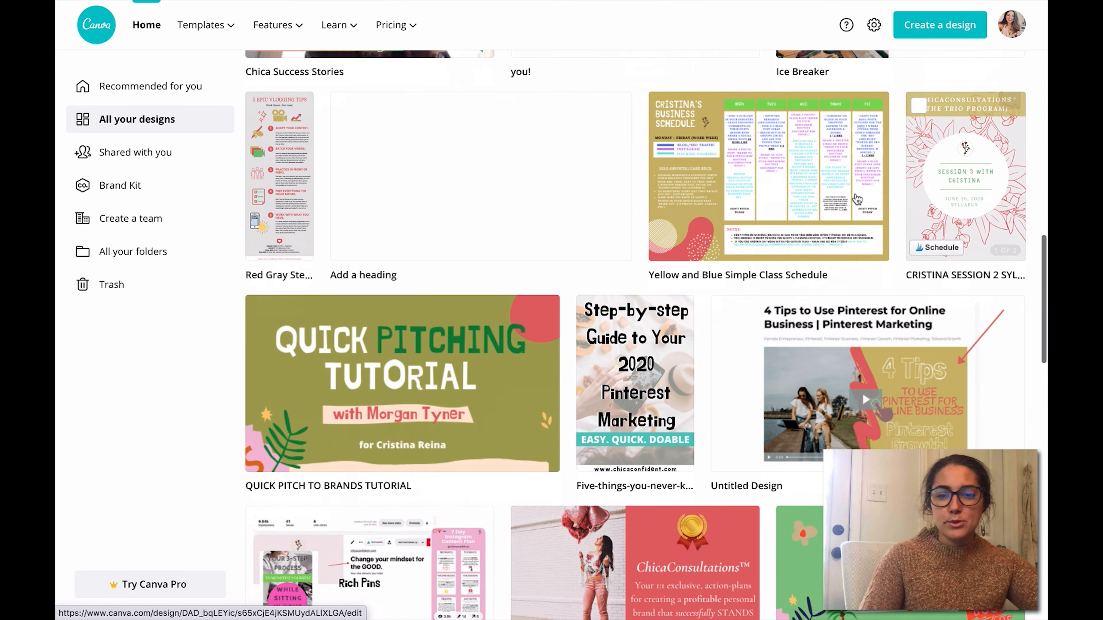
{"action": "left_click", "coordinate": [632, 385]}
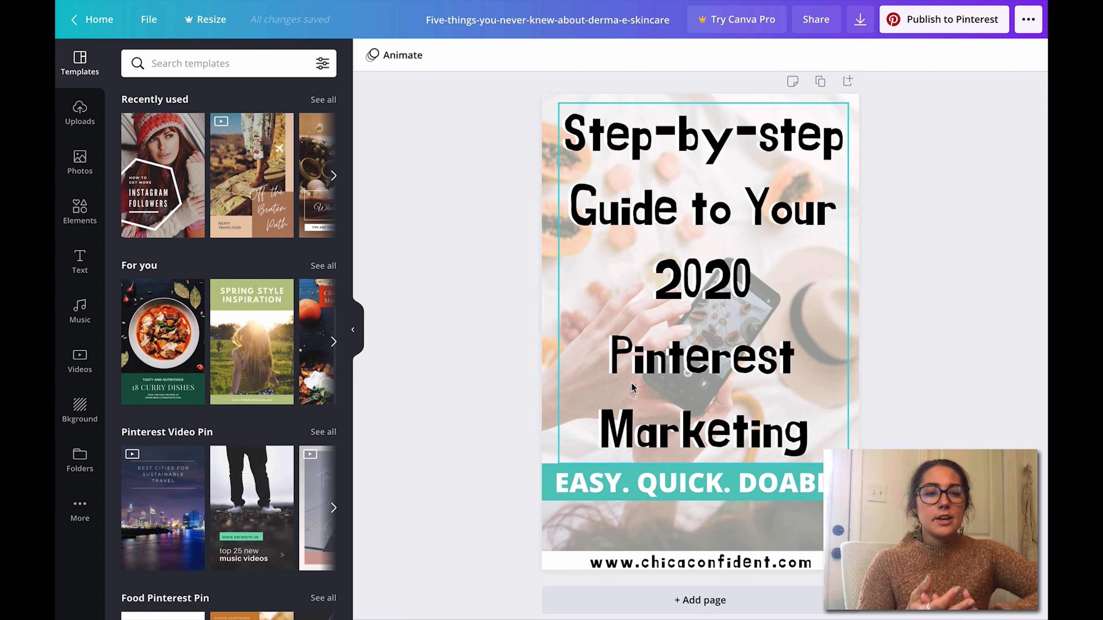
Step: Add the "How to Get More Instagram Followers" template as a new page after the Pinterest marketing pin
{"action": "left_click", "coordinate": [182, 192]}
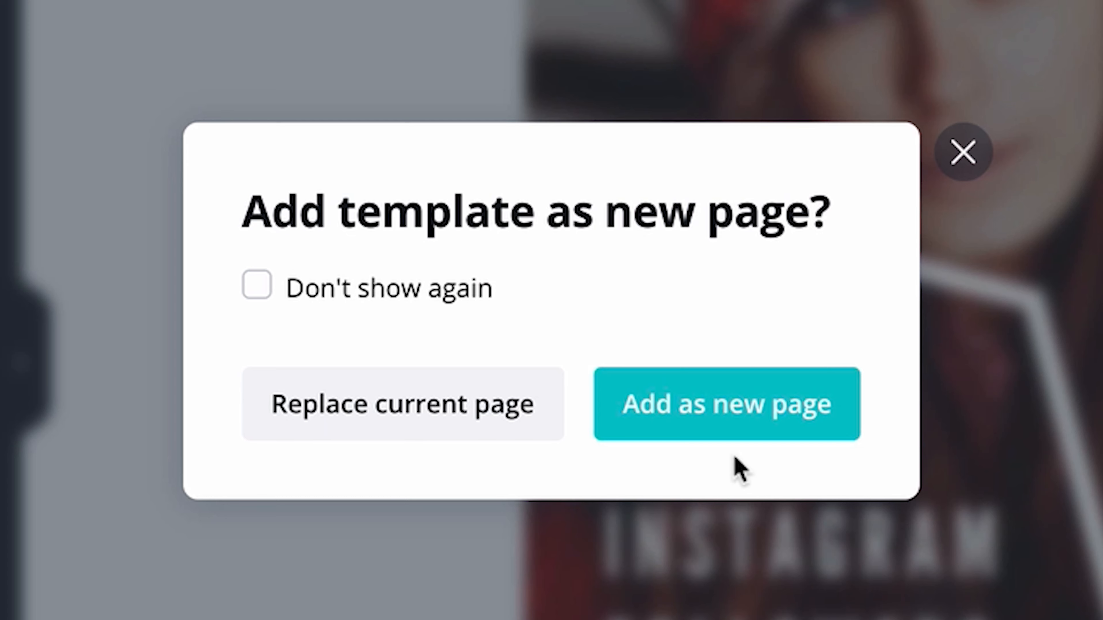
{"action": "left_click", "coordinate": [736, 432]}
{"action": "scroll", "coordinate": [1038, 398], "scroll_direction": "up", "scroll_amount": 5}
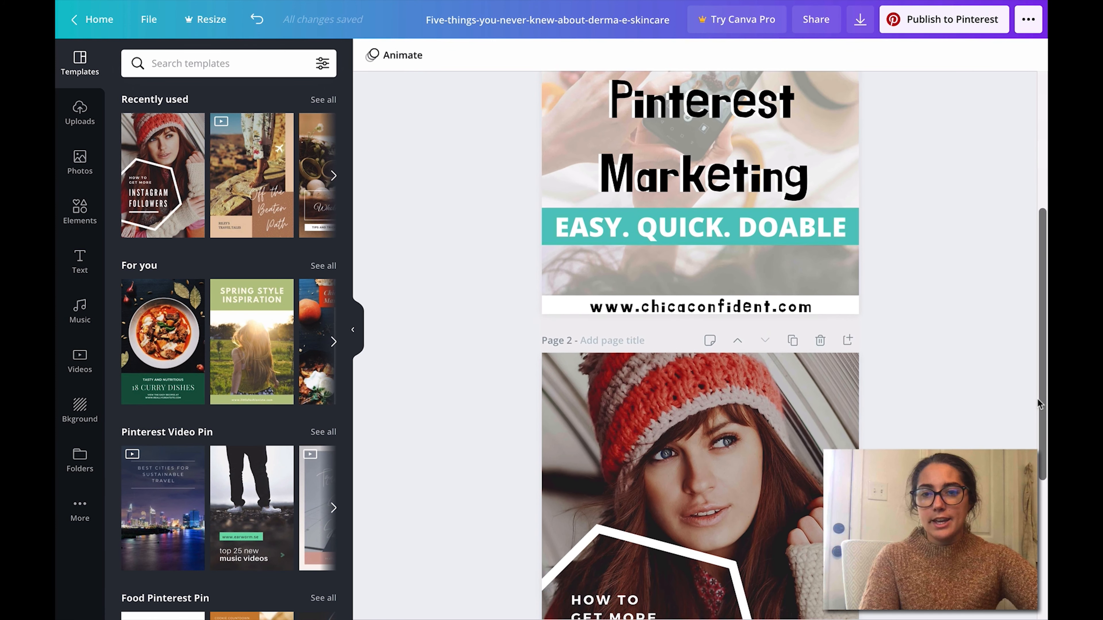
{"action": "scroll", "coordinate": [1037, 398], "scroll_direction": "down", "scroll_amount": 2}
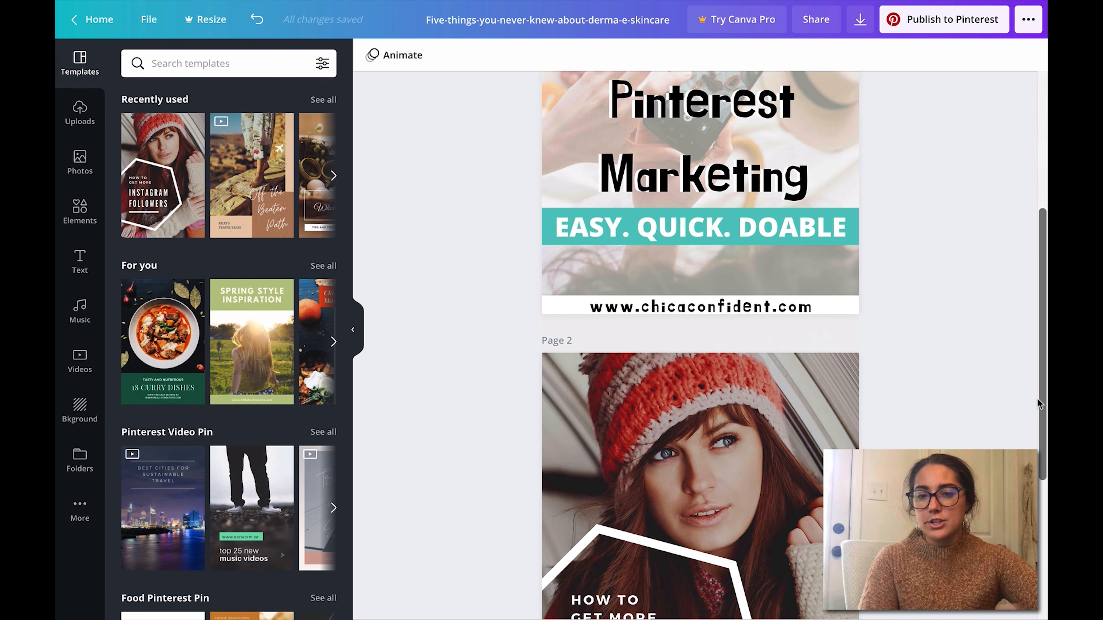
{"action": "scroll", "coordinate": [1038, 399], "scroll_direction": "down", "scroll_amount": 5}
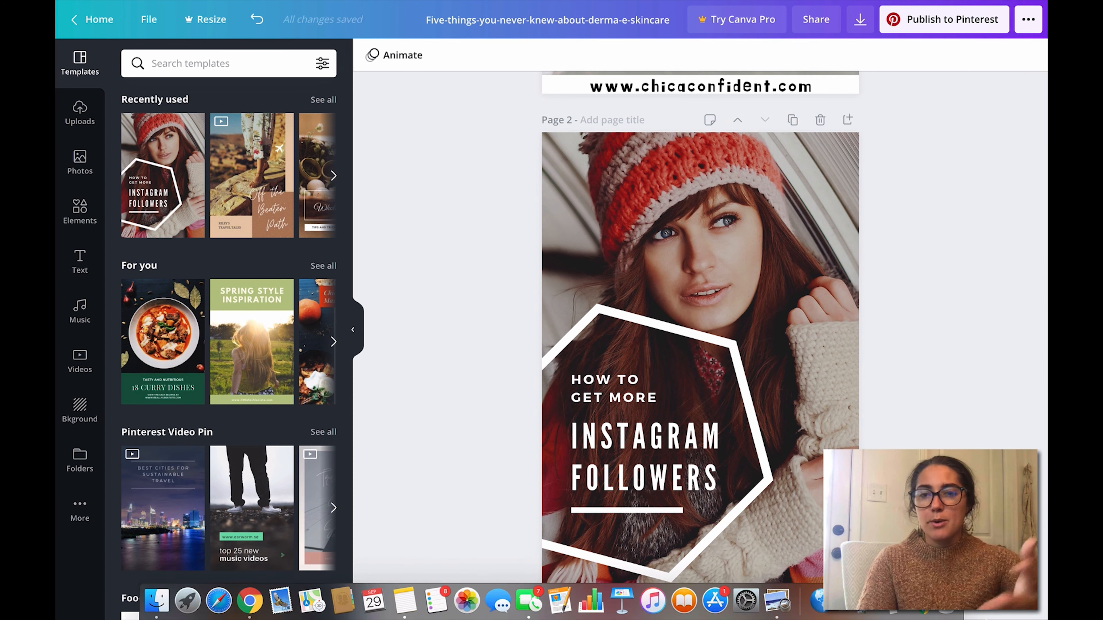
{"action": "scroll", "coordinate": [1036, 394], "scroll_direction": "up", "scroll_amount": 3}
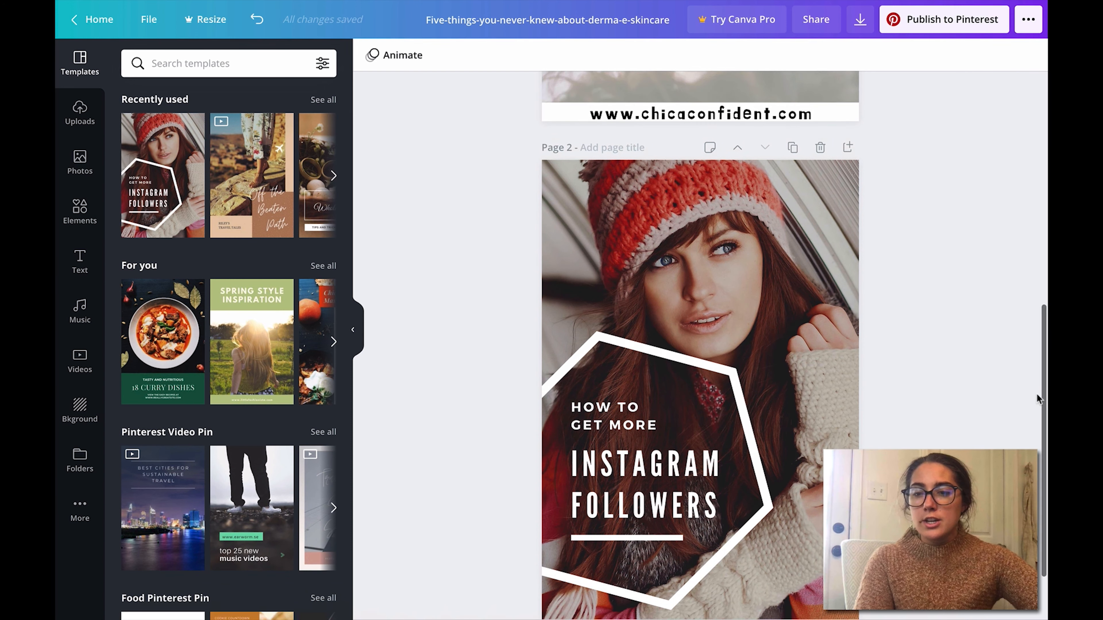
{"action": "scroll", "coordinate": [1041, 426], "scroll_direction": "down", "scroll_amount": 2}
Step: Delete the page containing the "How to Get More Instagram Followers" template
{"action": "left_click", "coordinate": [811, 368]}
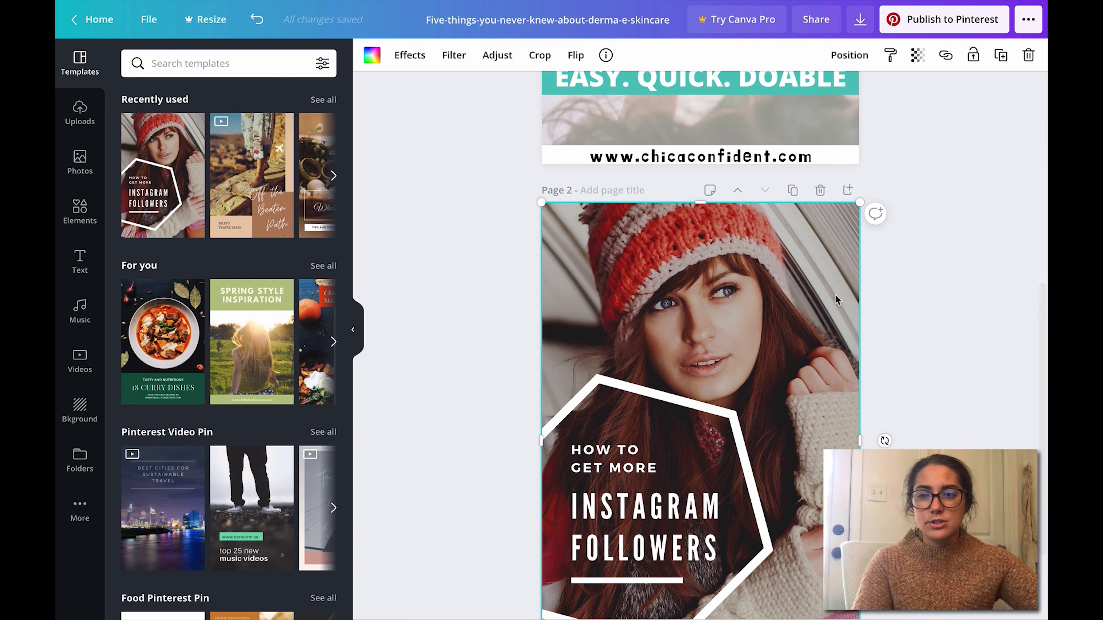
{"action": "left_click", "coordinate": [821, 192]}
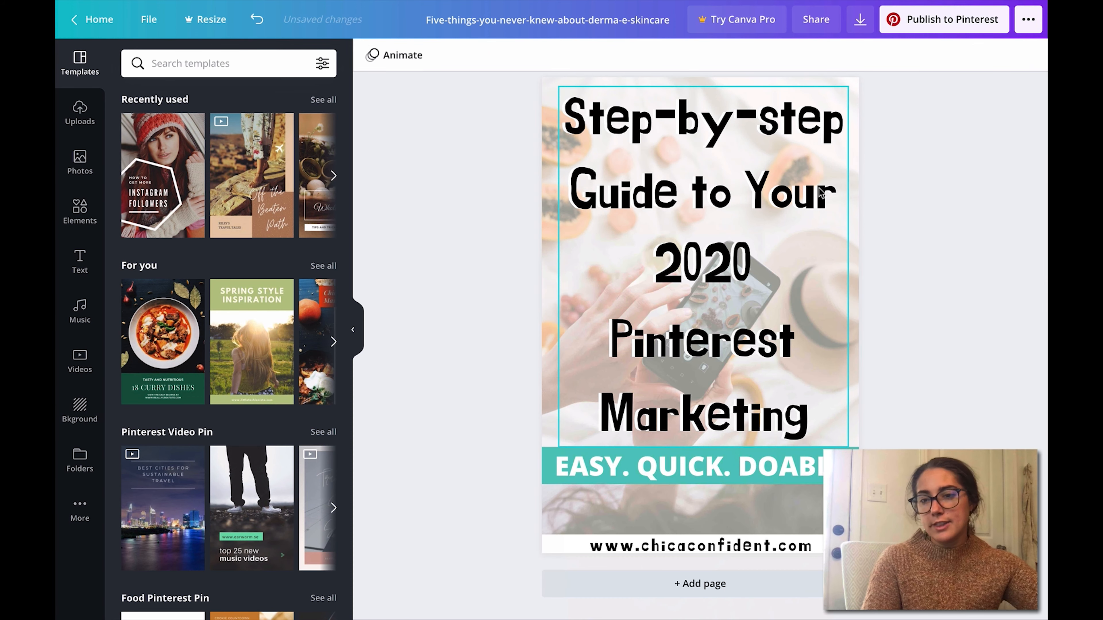
{"action": "left_click", "coordinate": [800, 338]}
{"action": "left_click", "coordinate": [861, 428]}
{"action": "scroll", "coordinate": [861, 391], "scroll_direction": "up", "scroll_amount": 1}
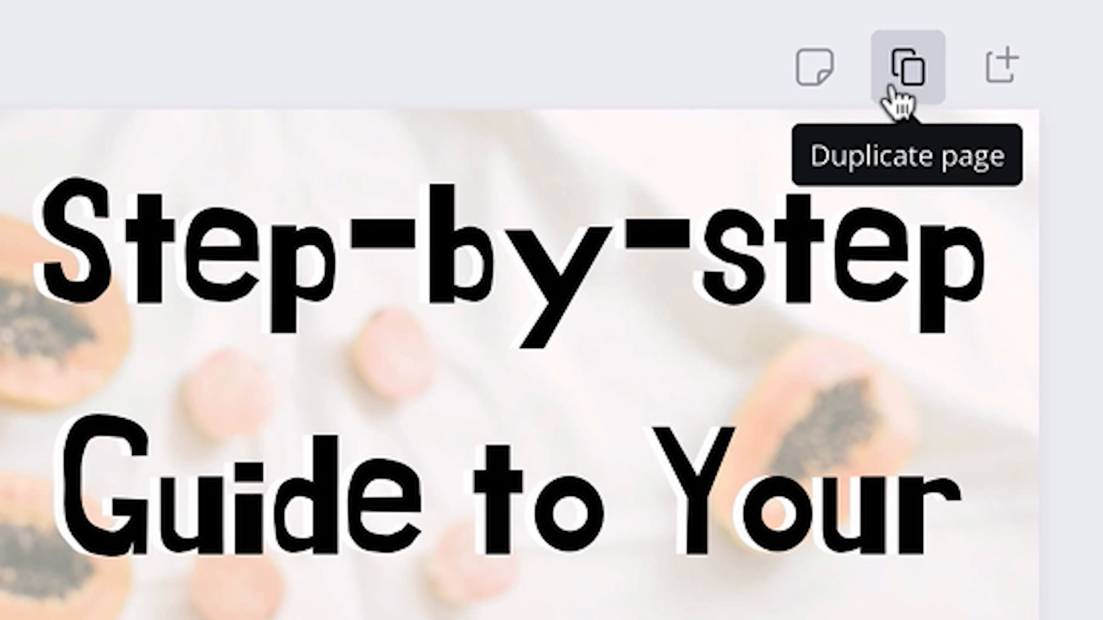
Step: Duplicate the Pinterest marketing pin page, delete the copy and clear the selection
{"action": "left_click", "coordinate": [890, 89]}
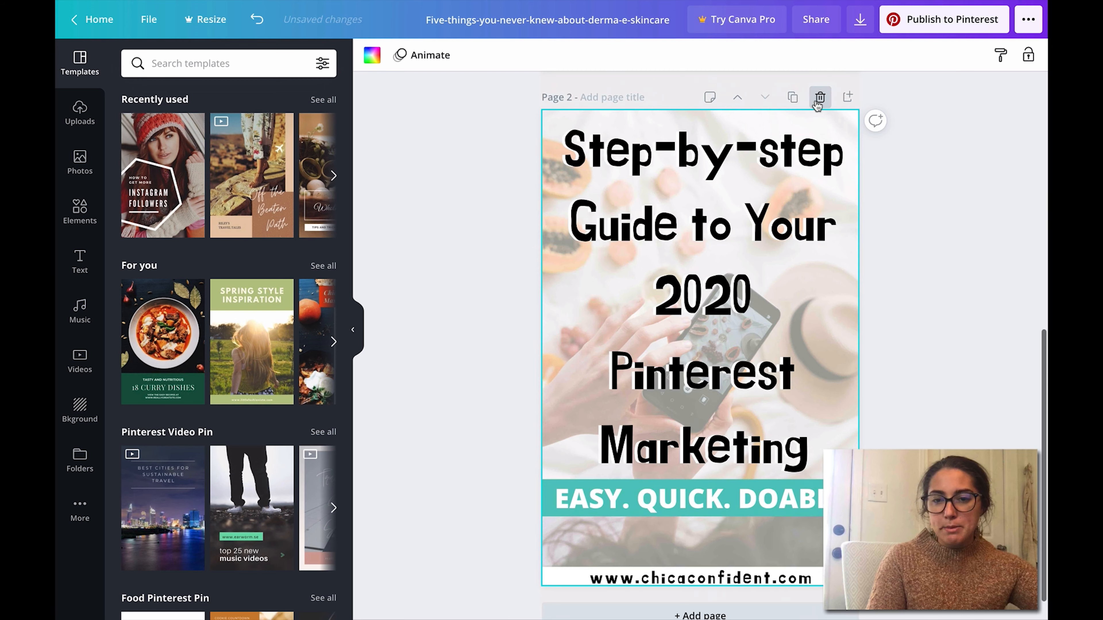
{"action": "left_click", "coordinate": [817, 105]}
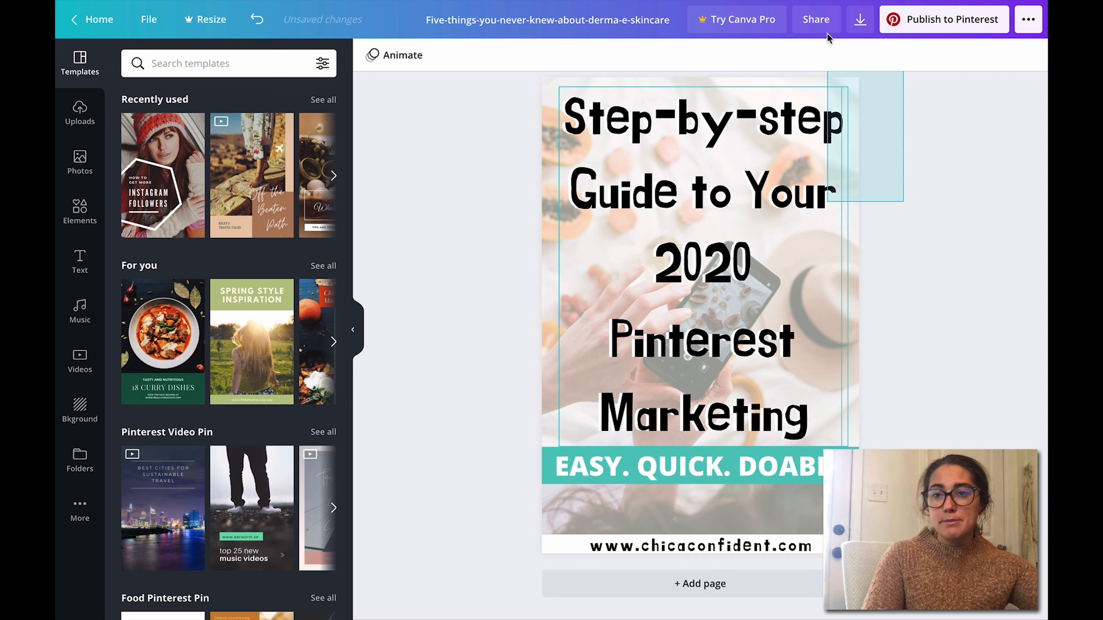
{"action": "left_click", "coordinate": [897, 161]}
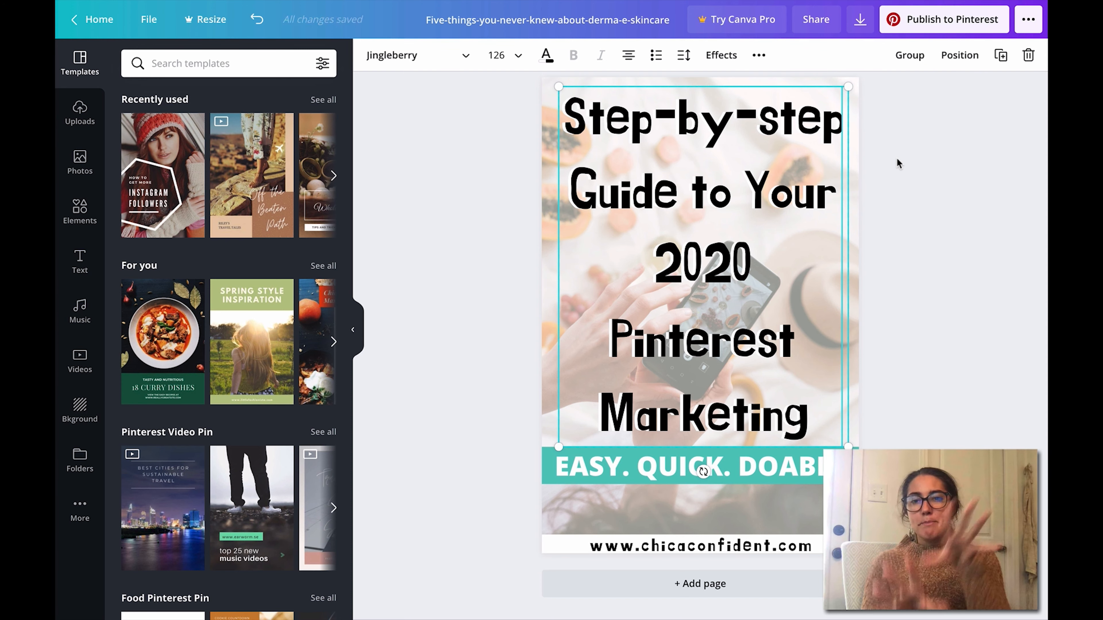
{"action": "left_click", "coordinate": [897, 157]}
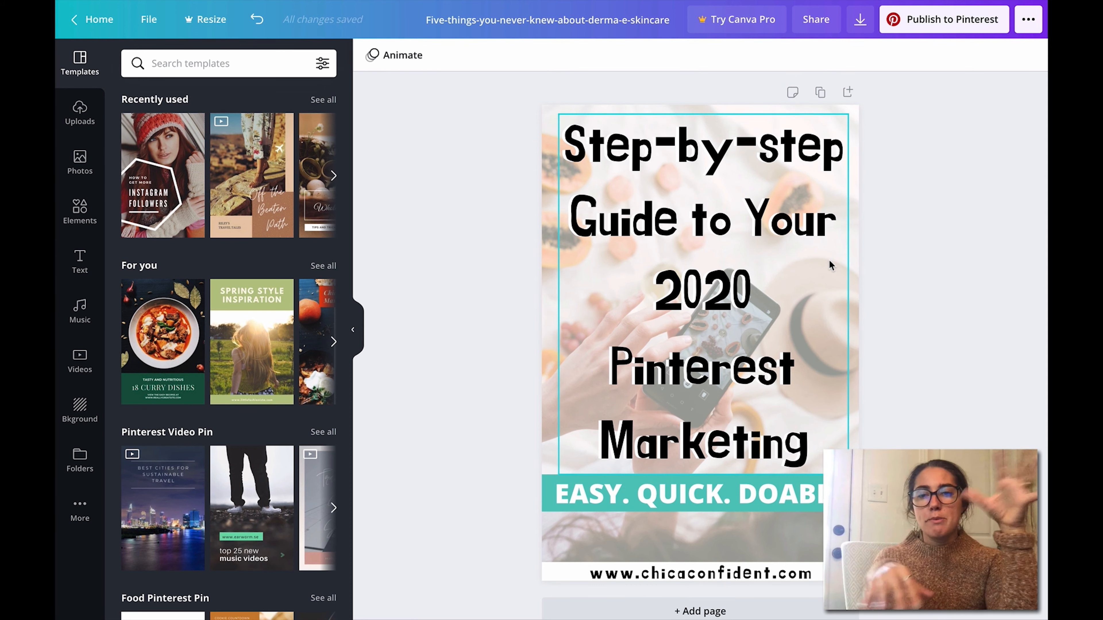
Step: Make three copies of the Pinterest marketing pin page
{"action": "left_click", "coordinate": [819, 92]}
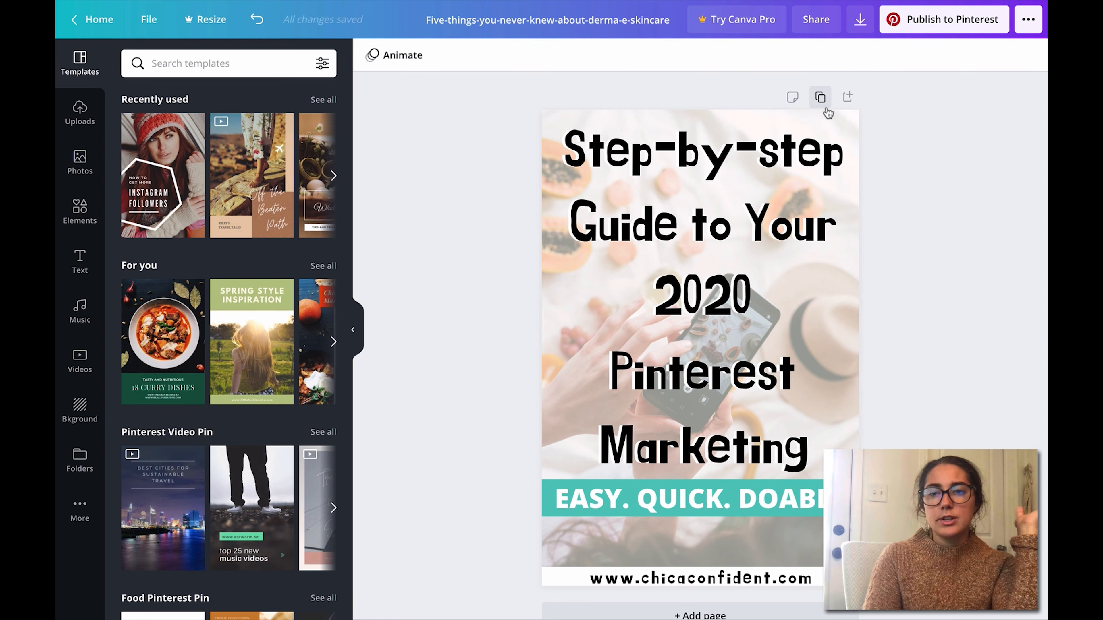
{"action": "left_click", "coordinate": [793, 97]}
{"action": "left_click", "coordinate": [793, 98]}
{"action": "left_click", "coordinate": [993, 389]}
{"action": "left_click_drag", "start_coordinate": [1044, 494], "coordinate": [1022, 55]}
{"action": "scroll", "coordinate": [663, 166], "scroll_direction": "down", "scroll_amount": 10}
Step: Delete both title text layers, the "EASY. QUICK. DOABLE" text and the teal band from page 2
{"action": "left_click", "coordinate": [663, 167]}
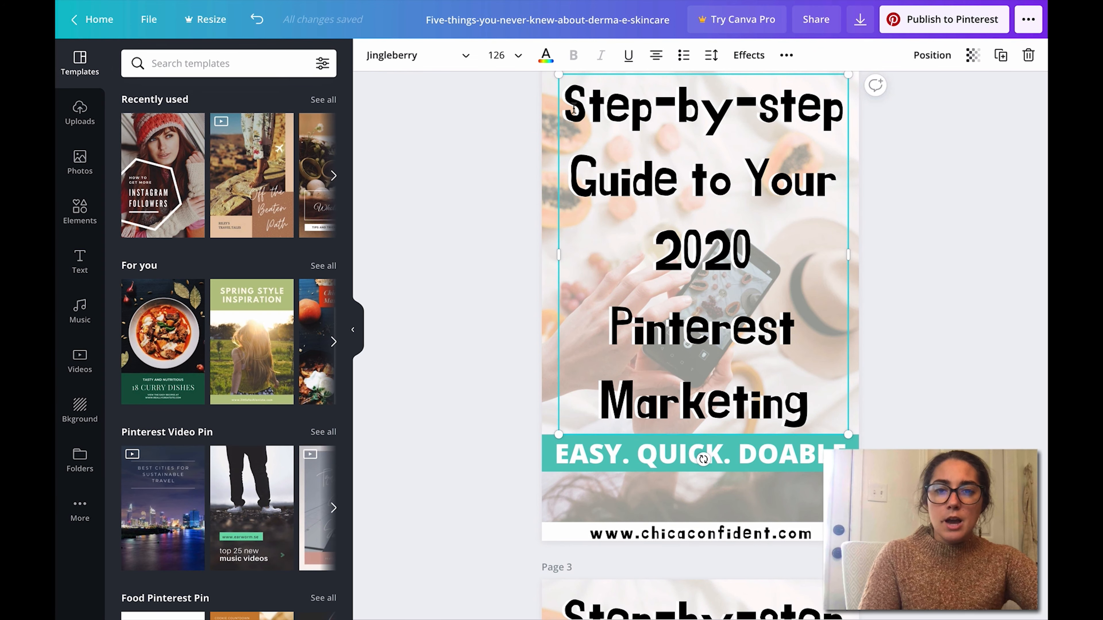
{"action": "double_click", "coordinate": [571, 104]}
{"action": "key", "text": "BackSpace"}
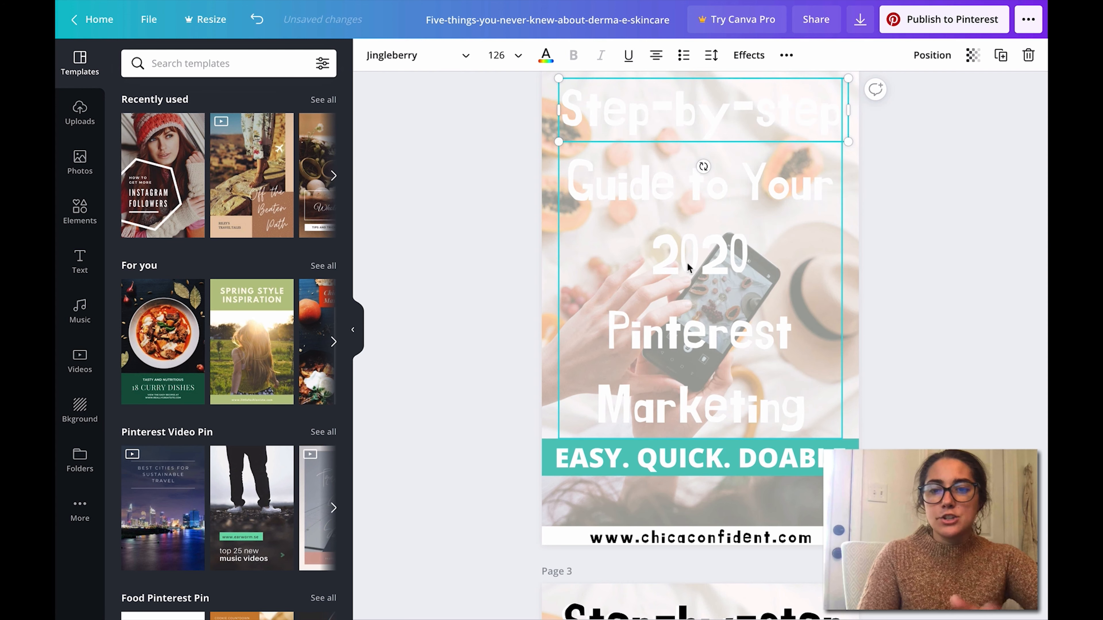
{"action": "left_click", "coordinate": [712, 274]}
{"action": "left_click", "coordinate": [715, 445]}
{"action": "key", "text": "BackSpace"}
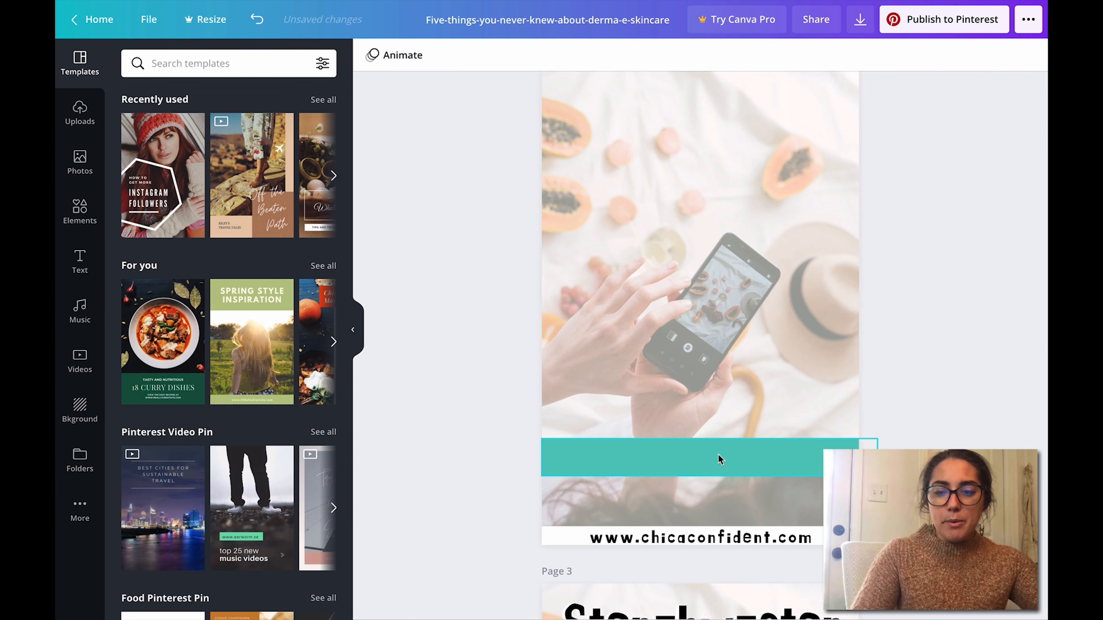
{"action": "left_click", "coordinate": [718, 454]}
{"action": "key", "text": "BackSpace"}
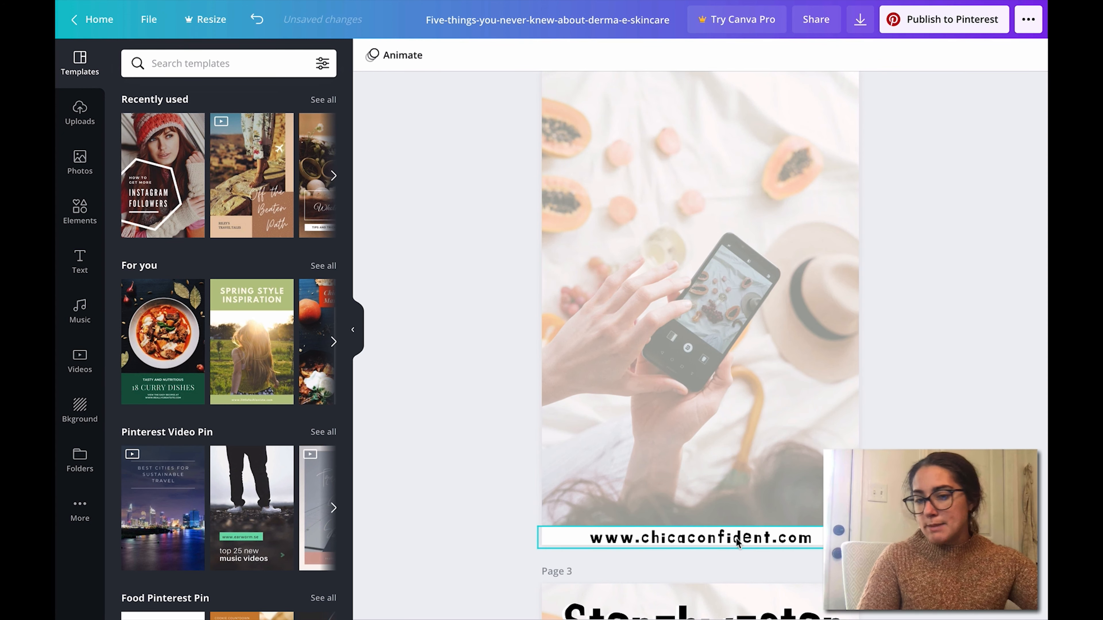
Step: Delete the title text, the "EASY. QUICK. DOABLE" text and the teal band from page 3
{"action": "scroll", "coordinate": [1001, 439], "scroll_direction": "up", "scroll_amount": 5}
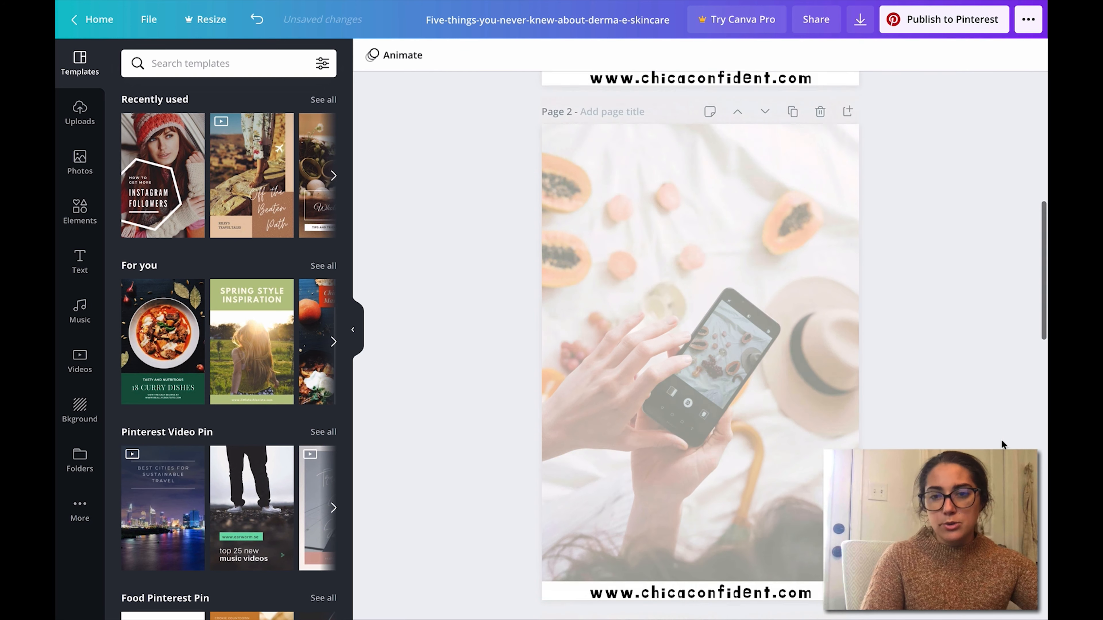
{"action": "scroll", "coordinate": [1001, 440], "scroll_direction": "up", "scroll_amount": 3}
{"action": "scroll", "coordinate": [1001, 440], "scroll_direction": "down", "scroll_amount": 7}
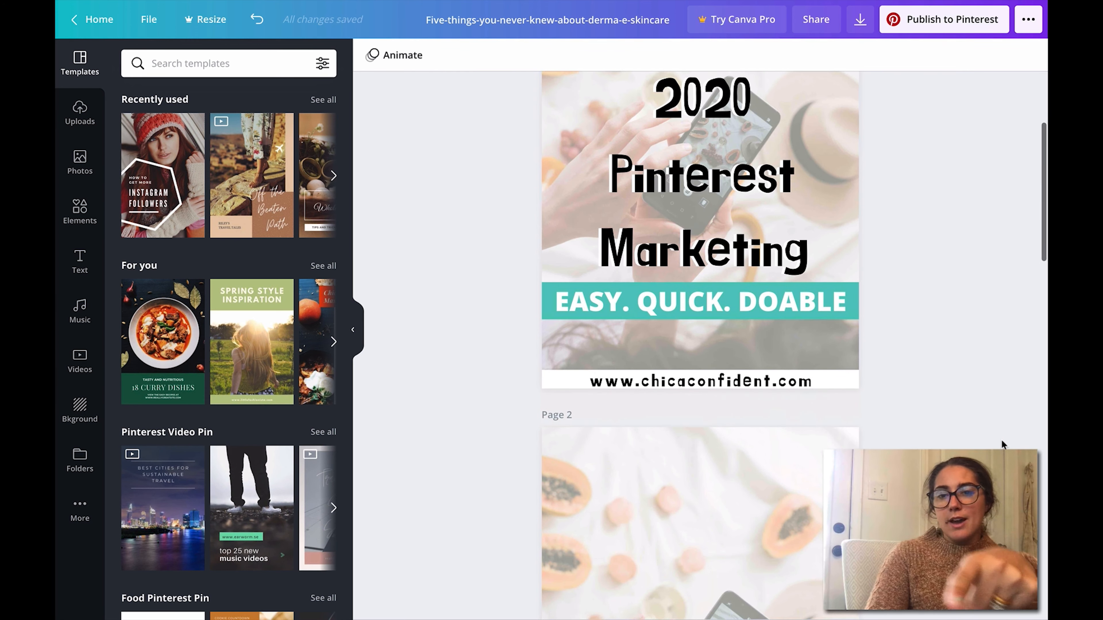
{"action": "scroll", "coordinate": [1001, 440], "scroll_direction": "down", "scroll_amount": 3}
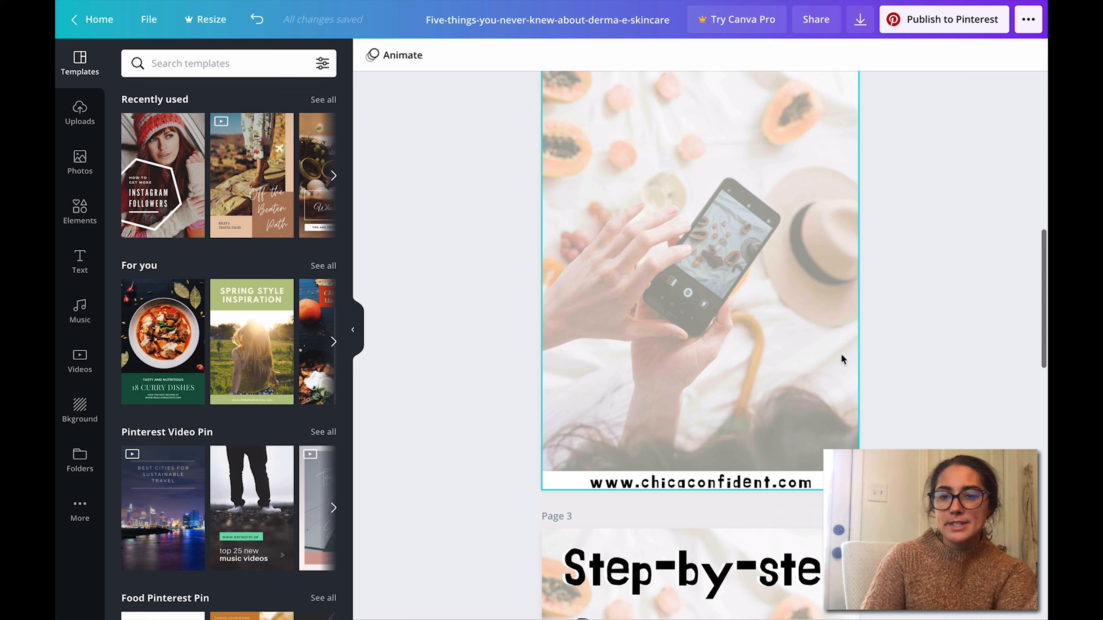
{"action": "scroll", "coordinate": [1044, 326], "scroll_direction": "down", "scroll_amount": 7}
{"action": "left_click", "coordinate": [789, 344]}
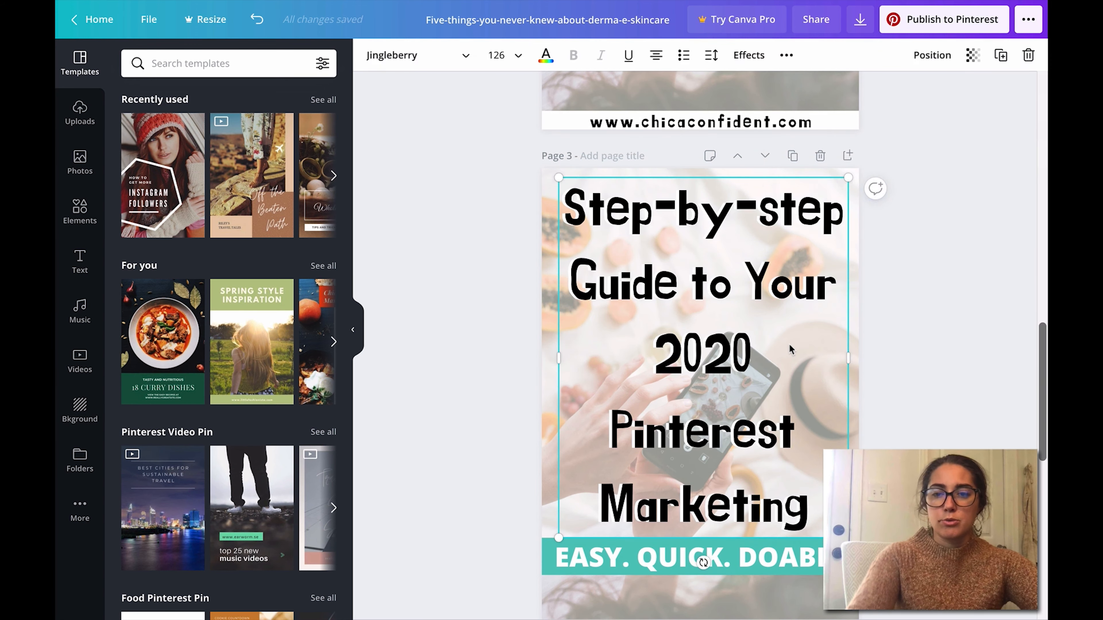
{"action": "key", "text": "Delete"}
{"action": "left_click", "coordinate": [771, 547]}
{"action": "key", "text": "Delete"}
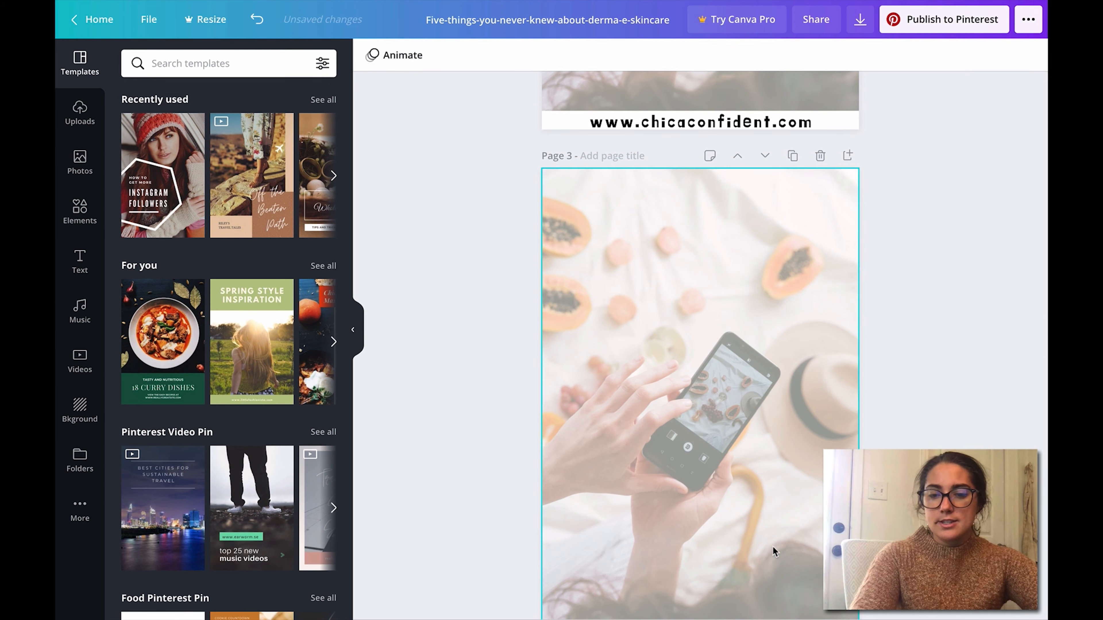
Step: Delete the title text, the "EASY. QUICK. DOABLE" text and the teal band from the last page
{"action": "scroll", "coordinate": [700, 345], "scroll_direction": "up", "scroll_amount": 1}
{"action": "scroll", "coordinate": [700, 346], "scroll_direction": "down", "scroll_amount": 1}
{"action": "left_click_drag", "start_coordinate": [1043, 440], "coordinate": [1043, 605]}
{"action": "left_click", "coordinate": [672, 283]}
{"action": "key", "text": "Delete"}
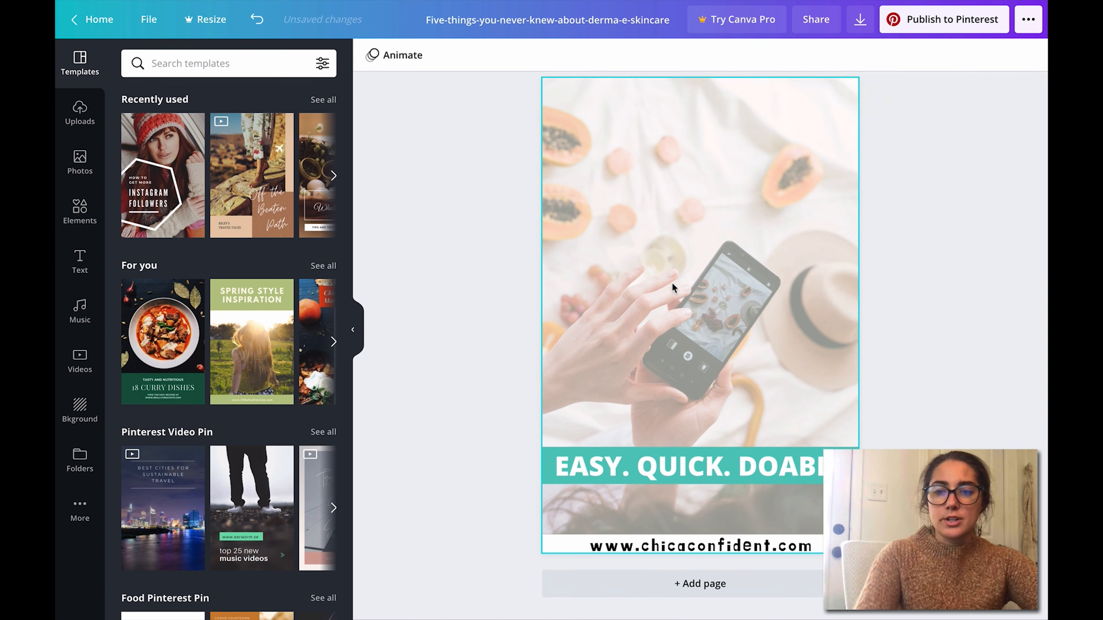
{"action": "left_click", "coordinate": [663, 458]}
{"action": "key", "text": "Delete"}
{"action": "key", "text": "Delete"}
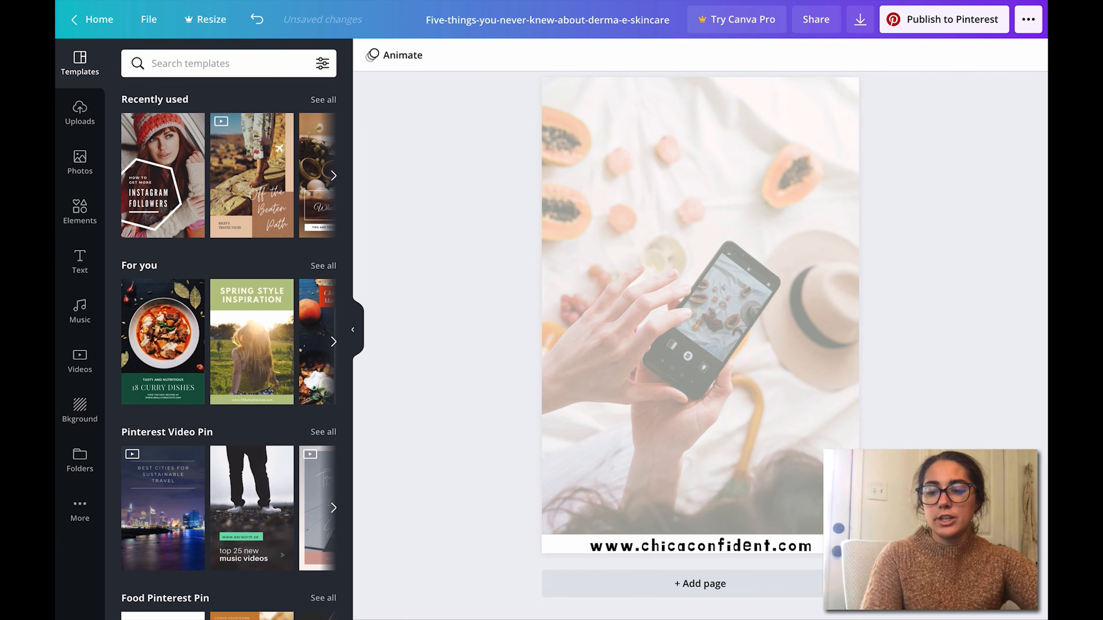
Step: Return to page 1, start publishing the design to Pinterest and open the list of available boards
{"action": "scroll", "coordinate": [700, 347], "scroll_direction": "up", "scroll_amount": 3}
{"action": "scroll", "coordinate": [700, 345], "scroll_direction": "up", "scroll_amount": 15}
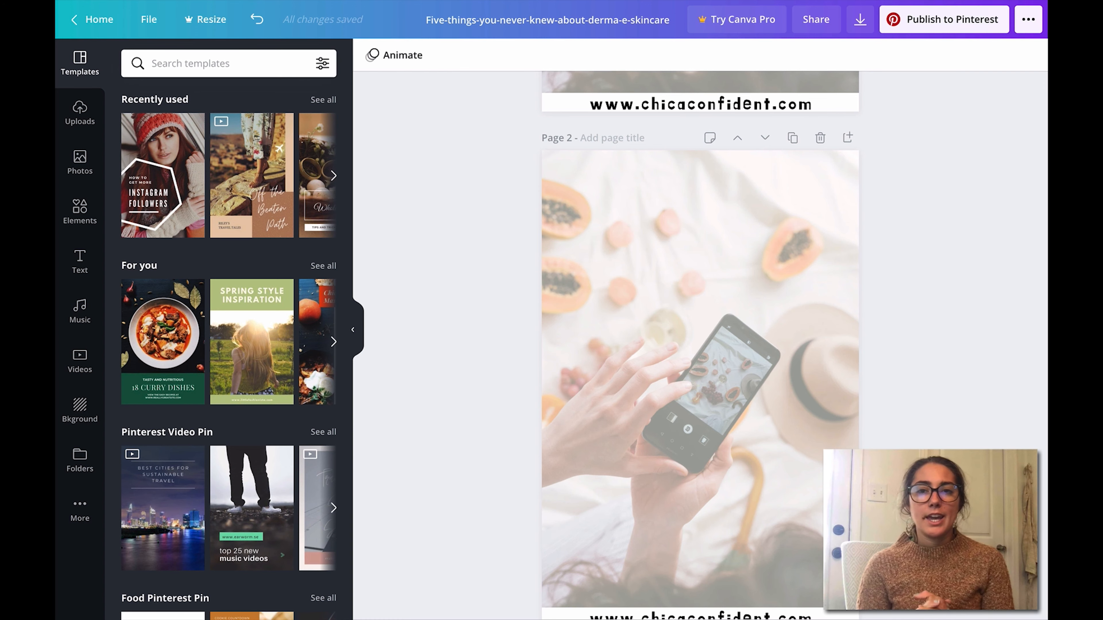
{"action": "scroll", "coordinate": [1038, 477], "scroll_direction": "up", "scroll_amount": 1}
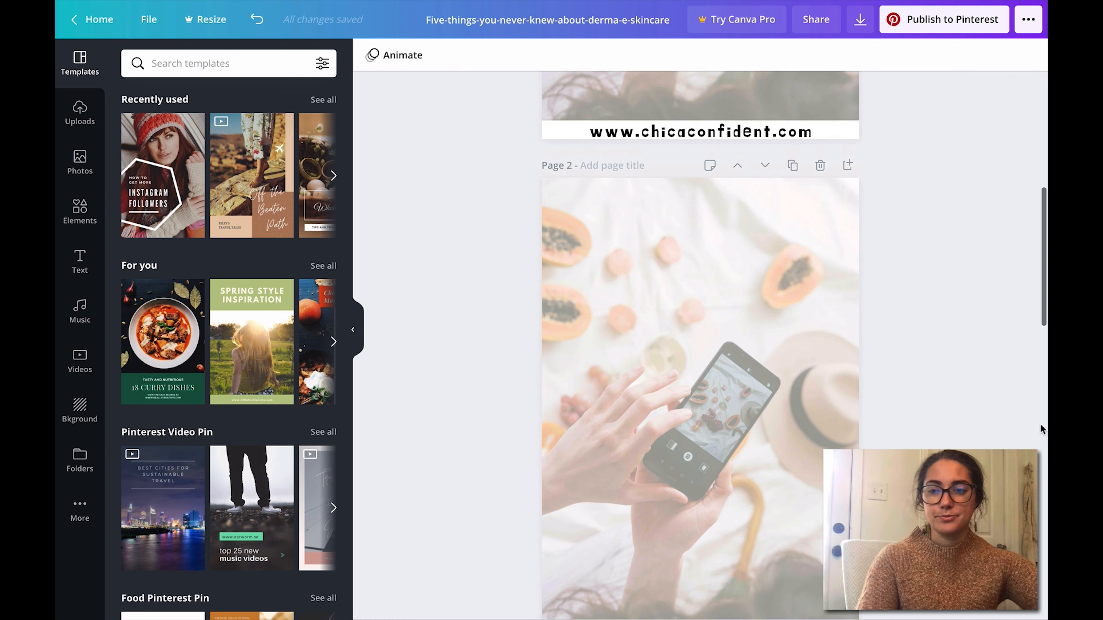
{"action": "scroll", "coordinate": [1037, 476], "scroll_direction": "up", "scroll_amount": 8}
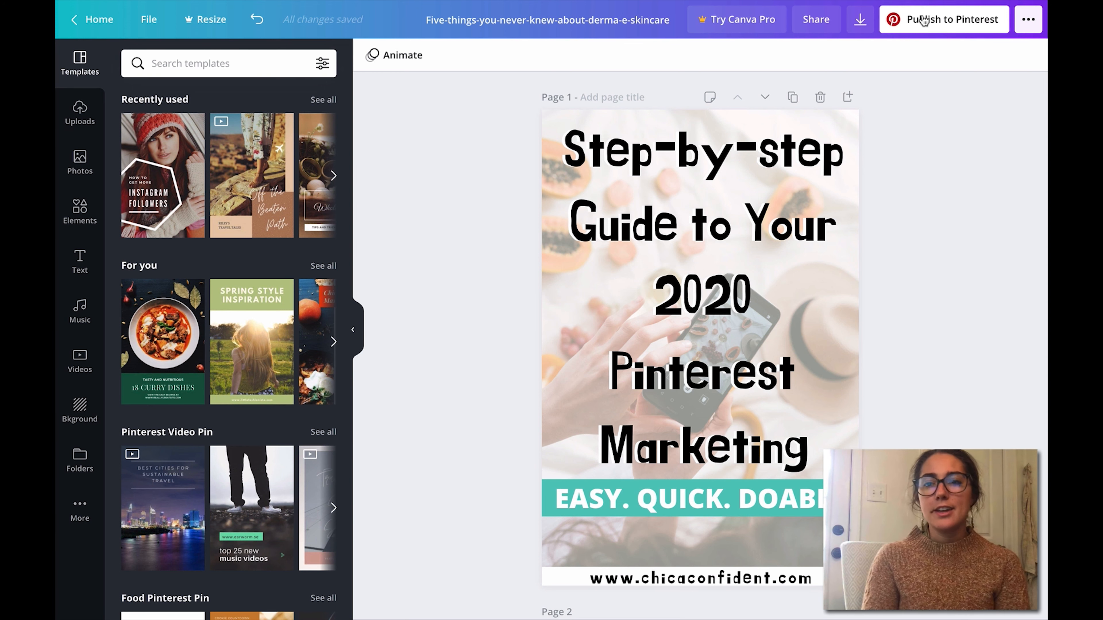
{"action": "left_click", "coordinate": [960, 33]}
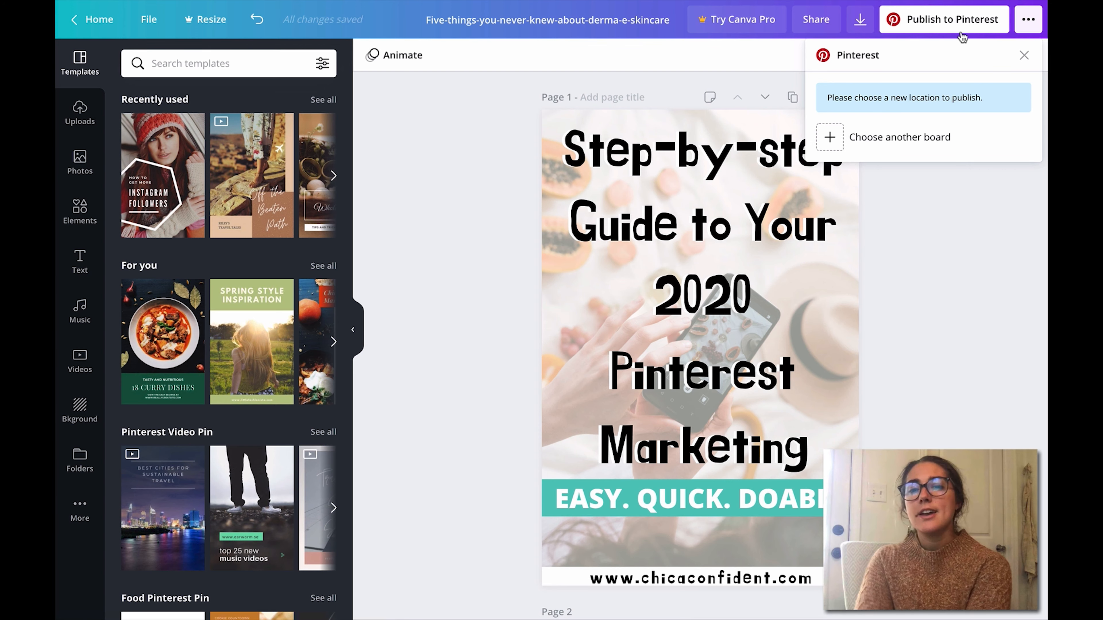
{"action": "left_click", "coordinate": [895, 131]}
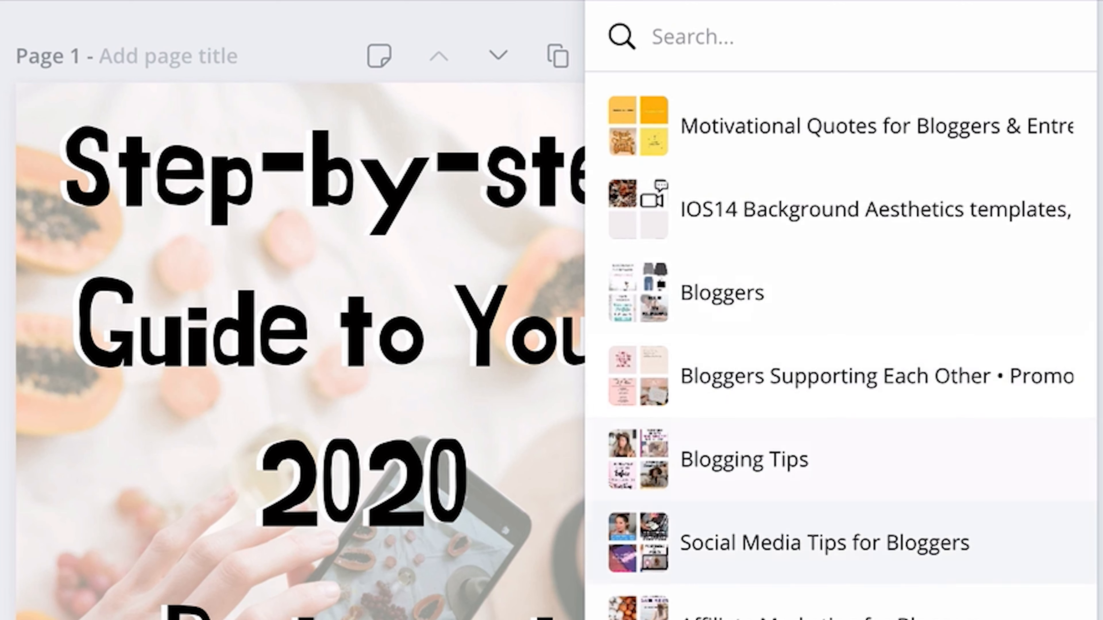
Step: Browse the Pinterest boards, search them for "pin" and choose "Pinterest Tips for Bloggers" as the publishing location
{"action": "scroll", "coordinate": [825, 586], "scroll_direction": "down", "scroll_amount": 3}
{"action": "scroll", "coordinate": [824, 591], "scroll_direction": "down", "scroll_amount": 14}
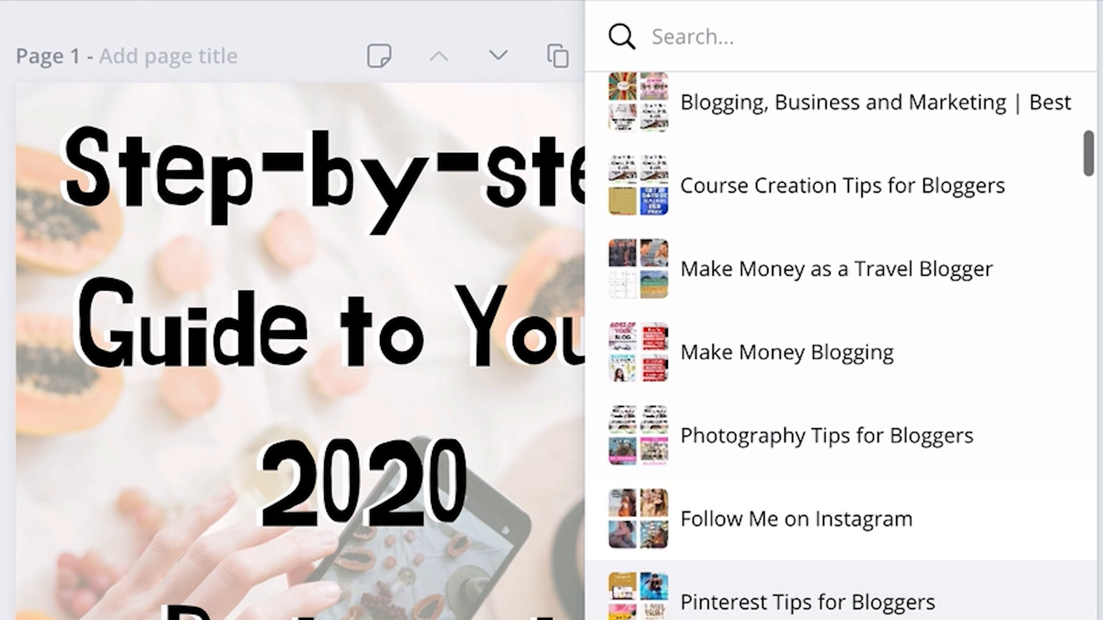
{"action": "scroll", "coordinate": [824, 590], "scroll_direction": "down", "scroll_amount": 18}
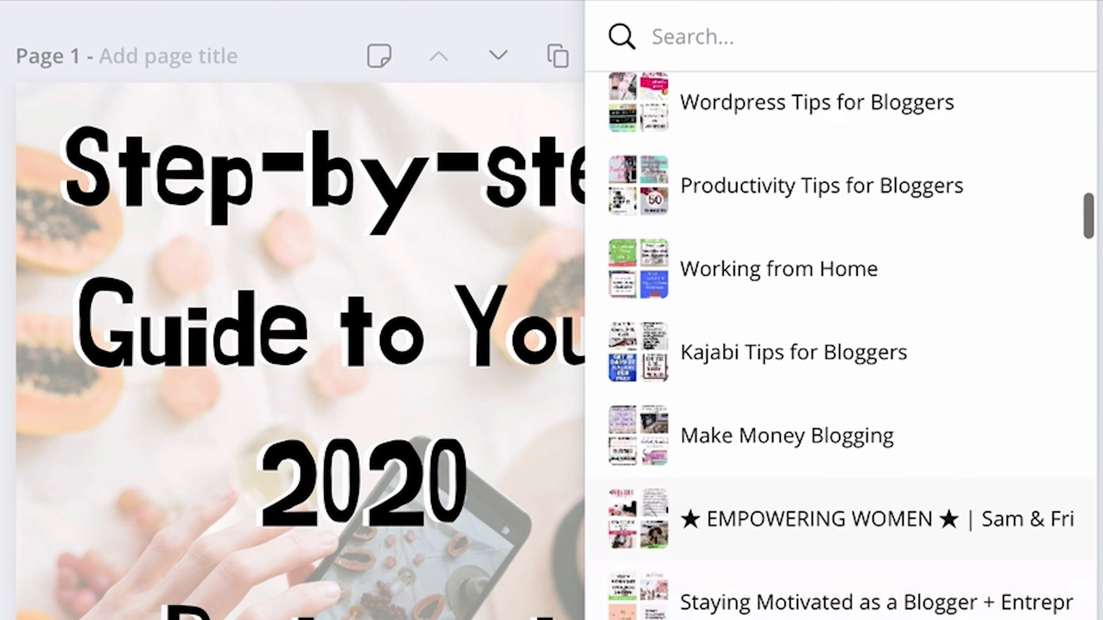
{"action": "scroll", "coordinate": [825, 113], "scroll_direction": "up", "scroll_amount": 14}
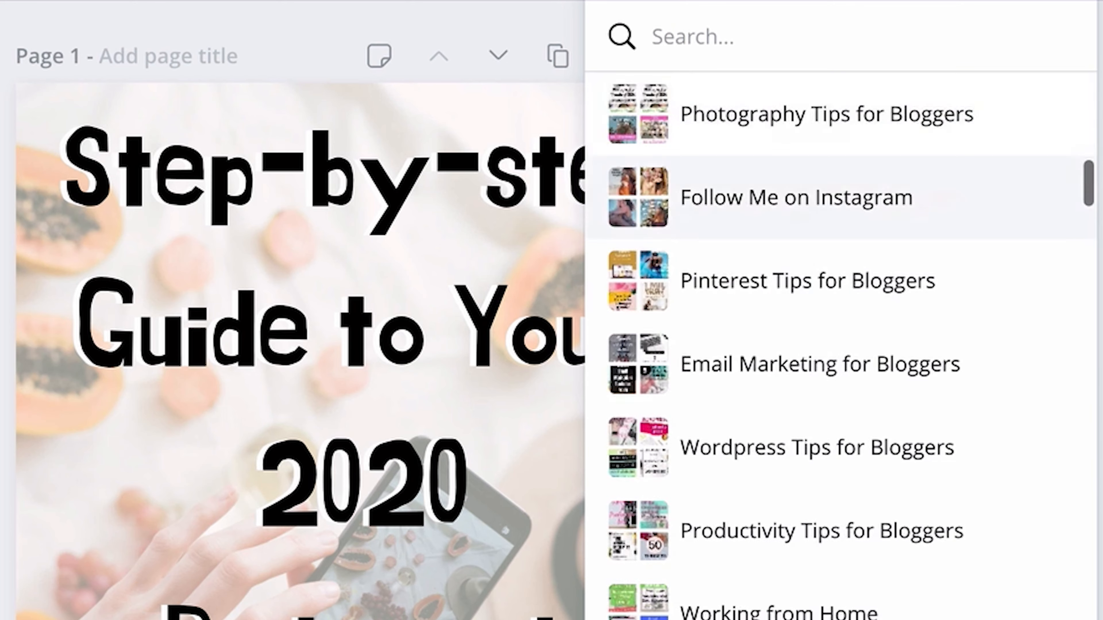
{"action": "scroll", "coordinate": [825, 113], "scroll_direction": "up", "scroll_amount": 12}
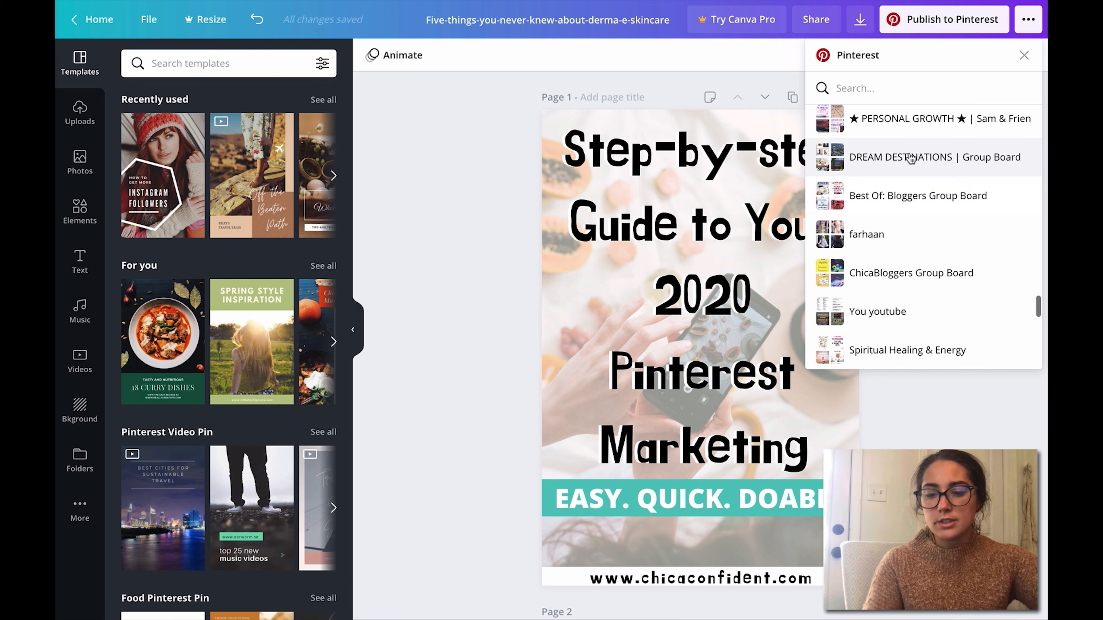
{"action": "type", "text": "pin"}
{"action": "left_click", "coordinate": [891, 130]}
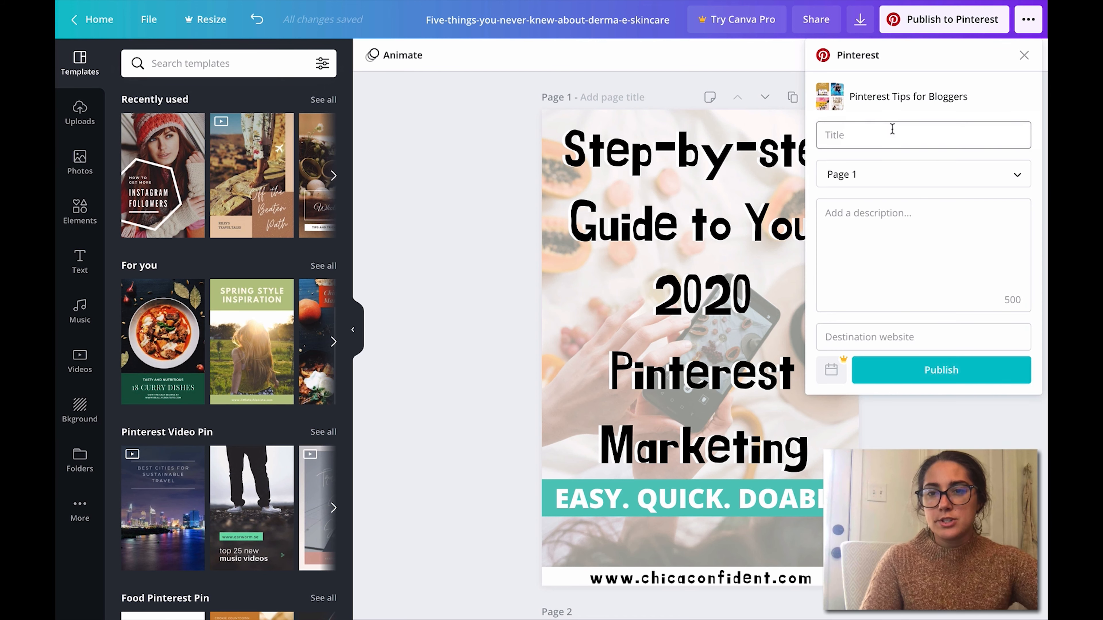
Step: Examine the title and destination website fields in the Pinterest publishing form
{"action": "left_click", "coordinate": [894, 140]}
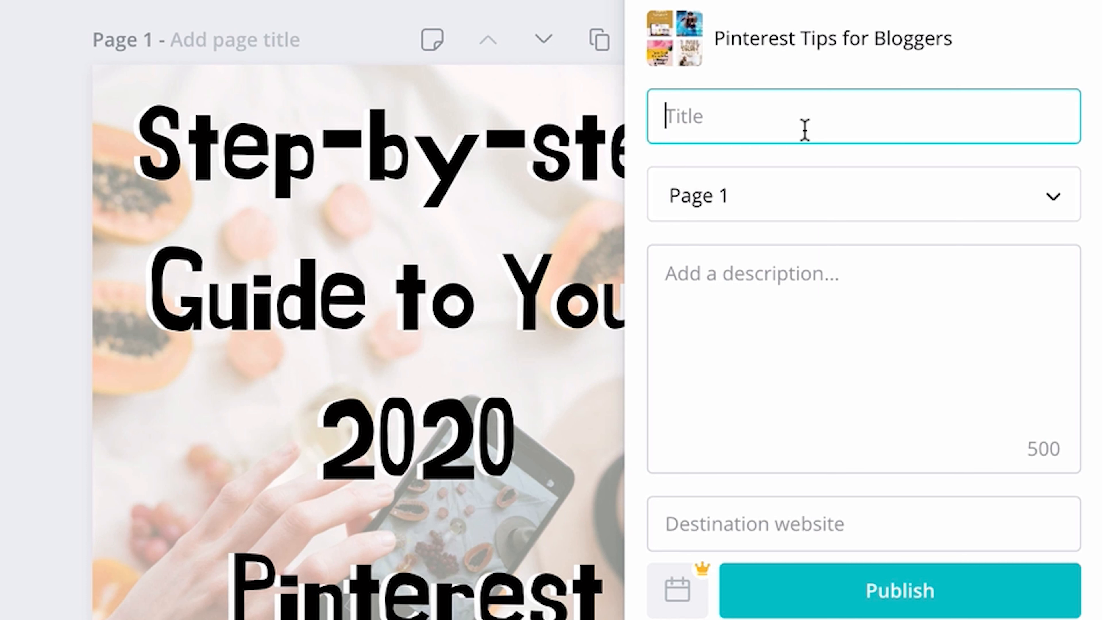
{"action": "left_click", "coordinate": [740, 537]}
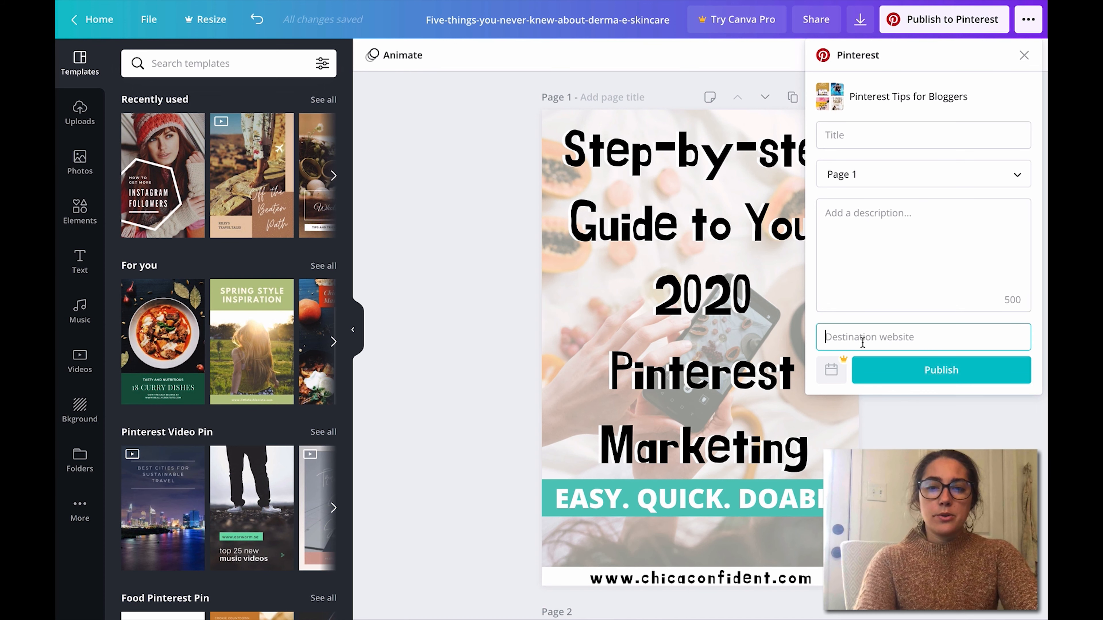
{"action": "type", "text": "htp"}
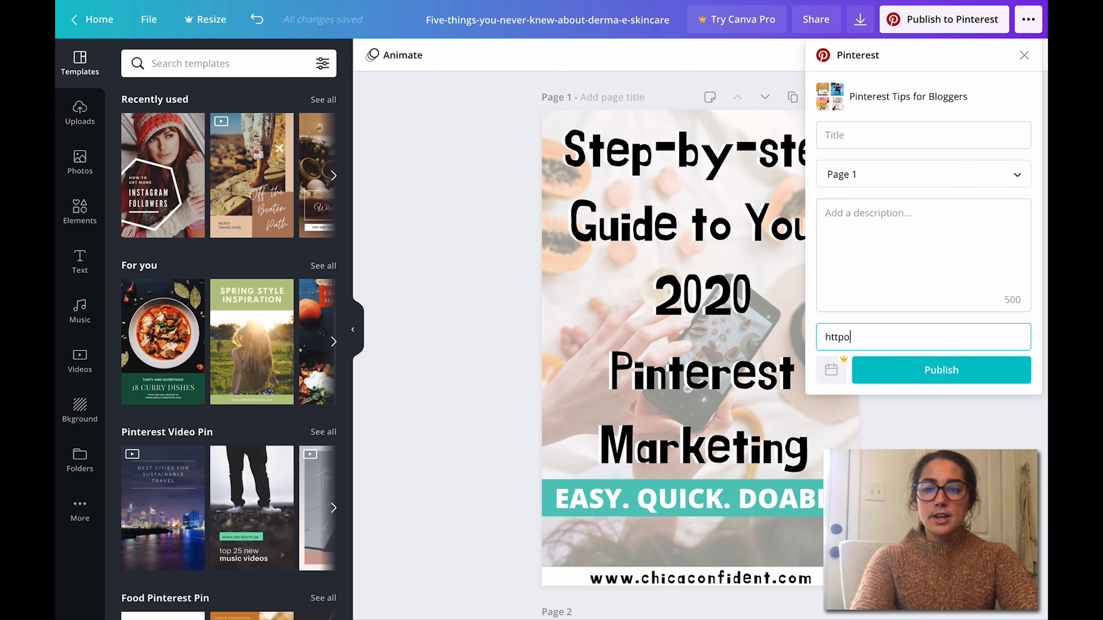
{"action": "type", "text": "ps"}
{"action": "key", "text": "ctrl+a"}
{"action": "type", "text": "htp"}
{"action": "key", "text": "BackSpace"}
{"action": "type", "text": "t"}
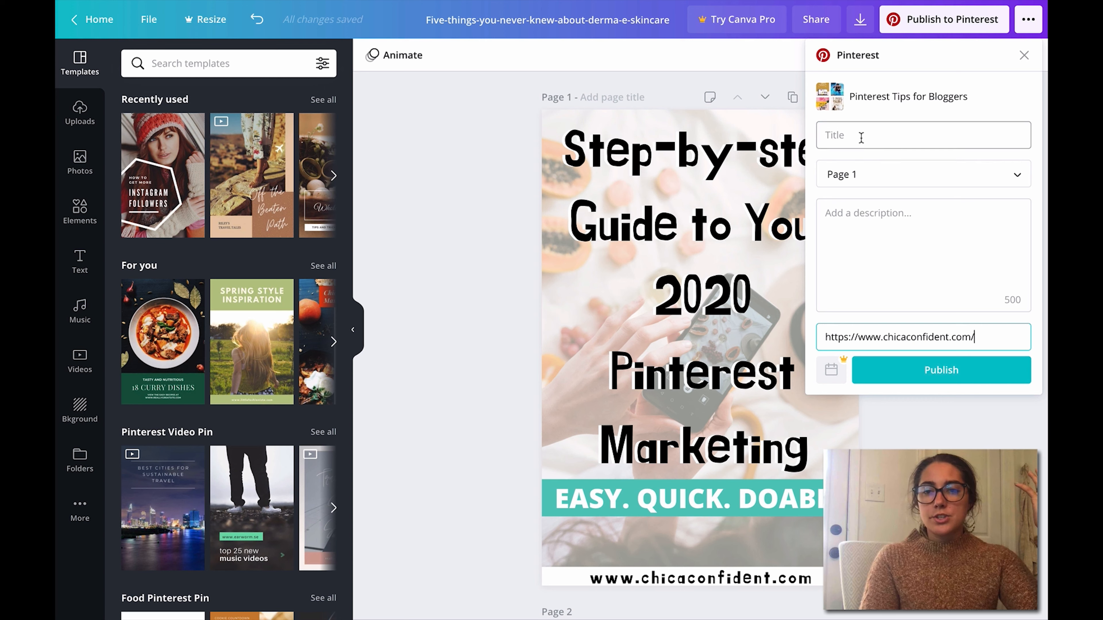
Step: Keep Page 1 as the page for the pin and close the Pinterest form without publishing
{"action": "left_click", "coordinate": [861, 138]}
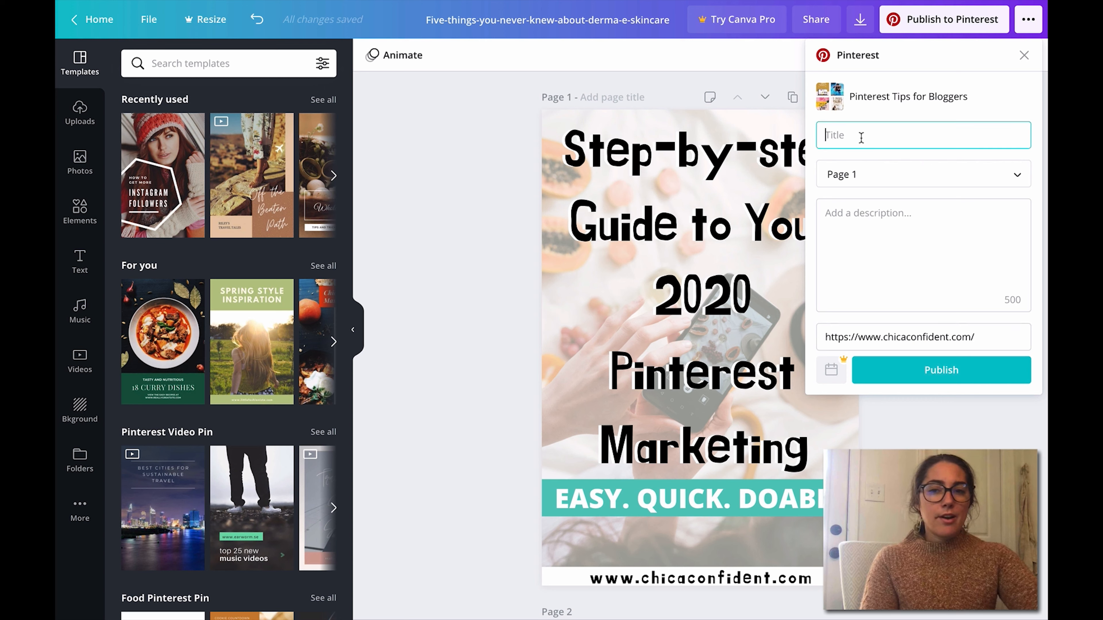
{"action": "left_click", "coordinate": [854, 176]}
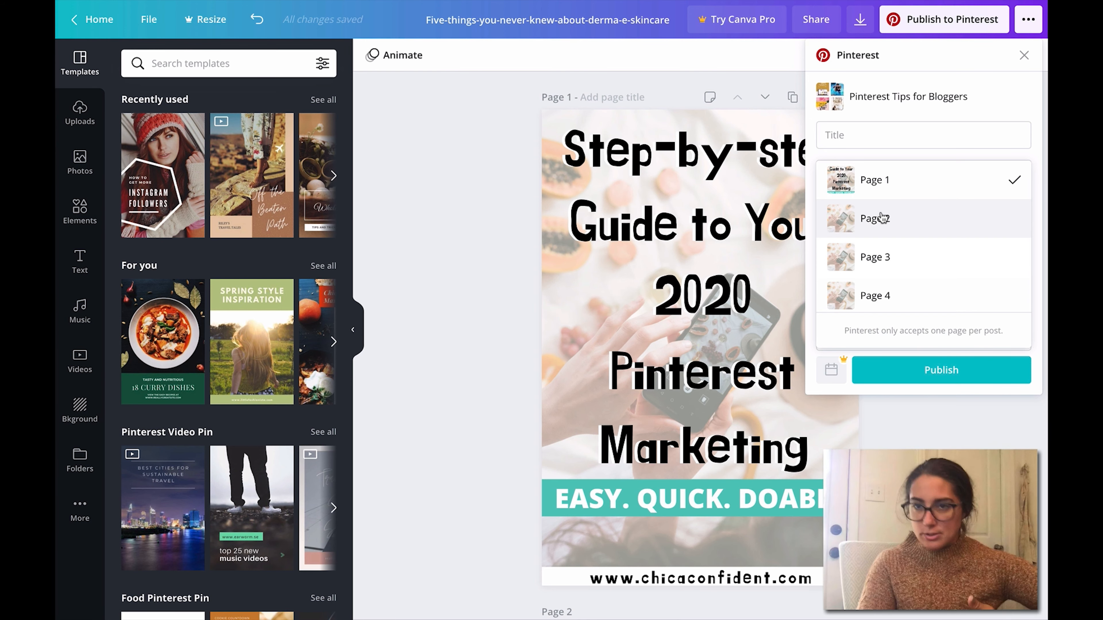
{"action": "left_click", "coordinate": [874, 182]}
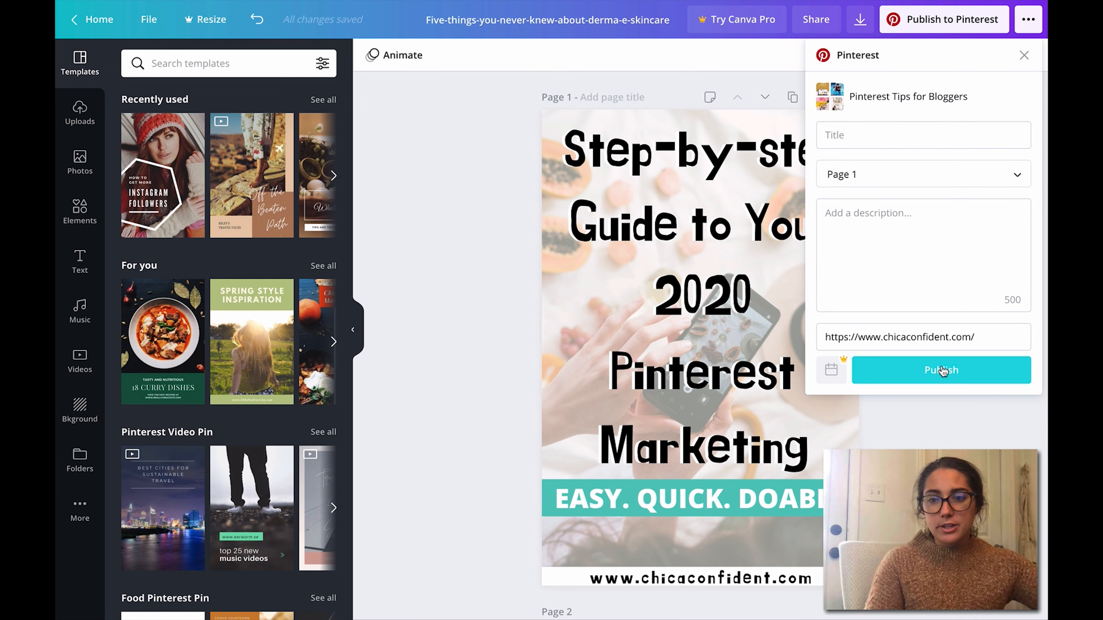
{"action": "left_click", "coordinate": [1024, 56]}
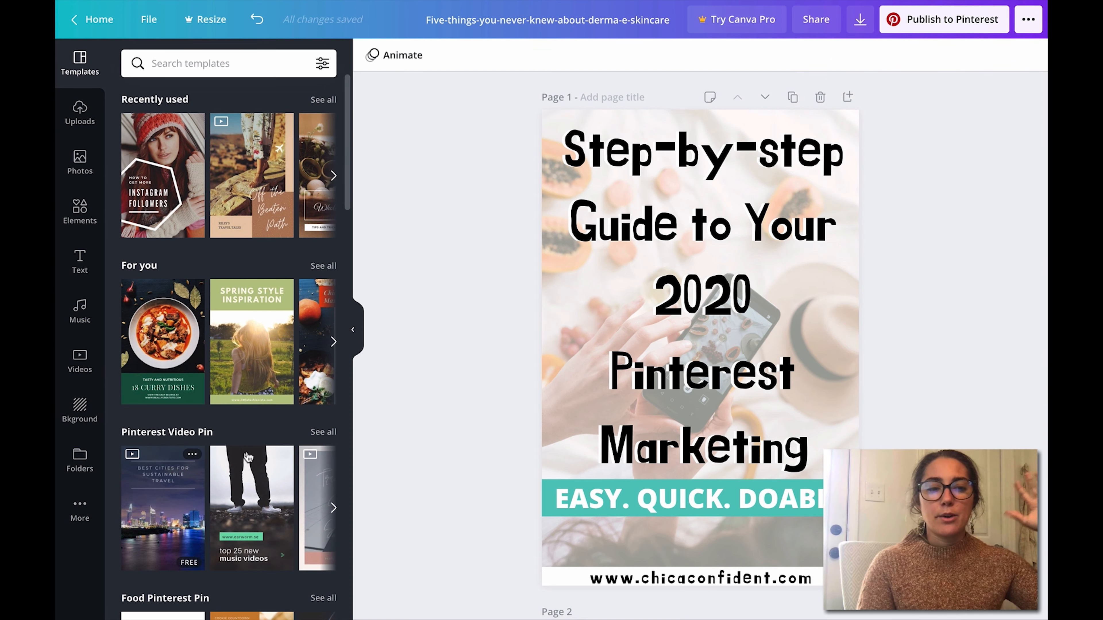
Step: Browse the available background images and the row of background color swatches
{"action": "left_click", "coordinate": [83, 409]}
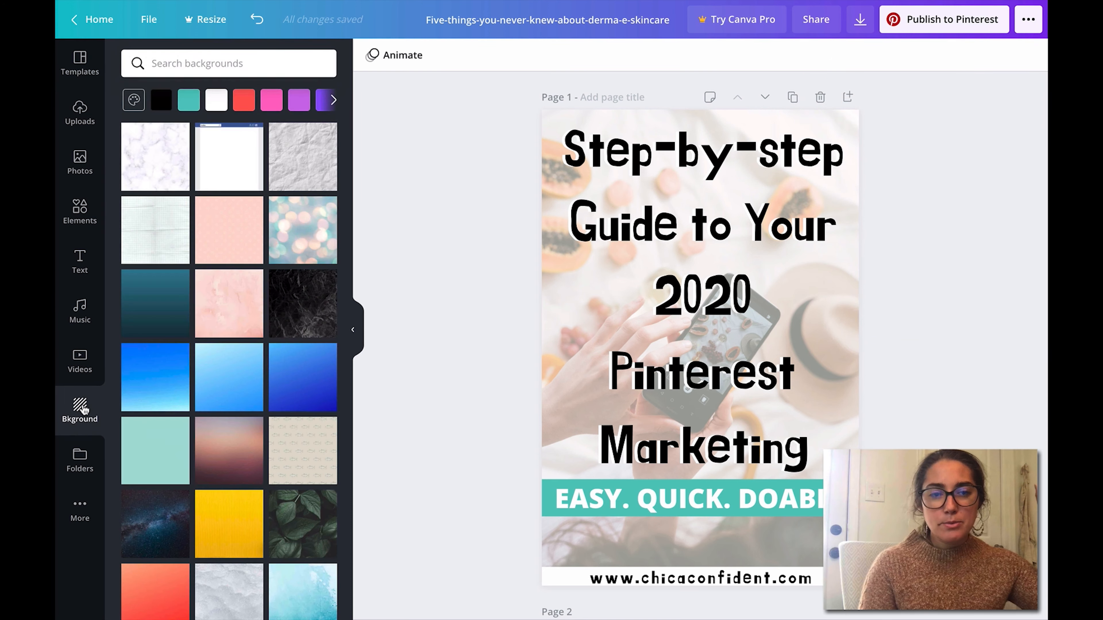
{"action": "left_click_drag", "start_coordinate": [349, 239], "coordinate": [355, 532]}
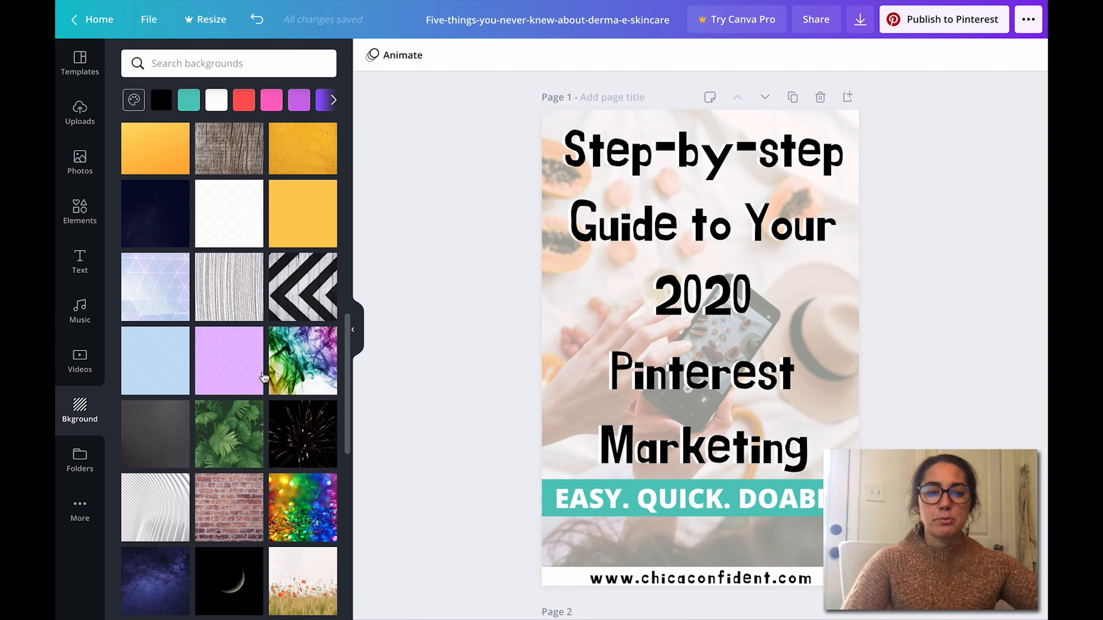
{"action": "left_click", "coordinate": [350, 323]}
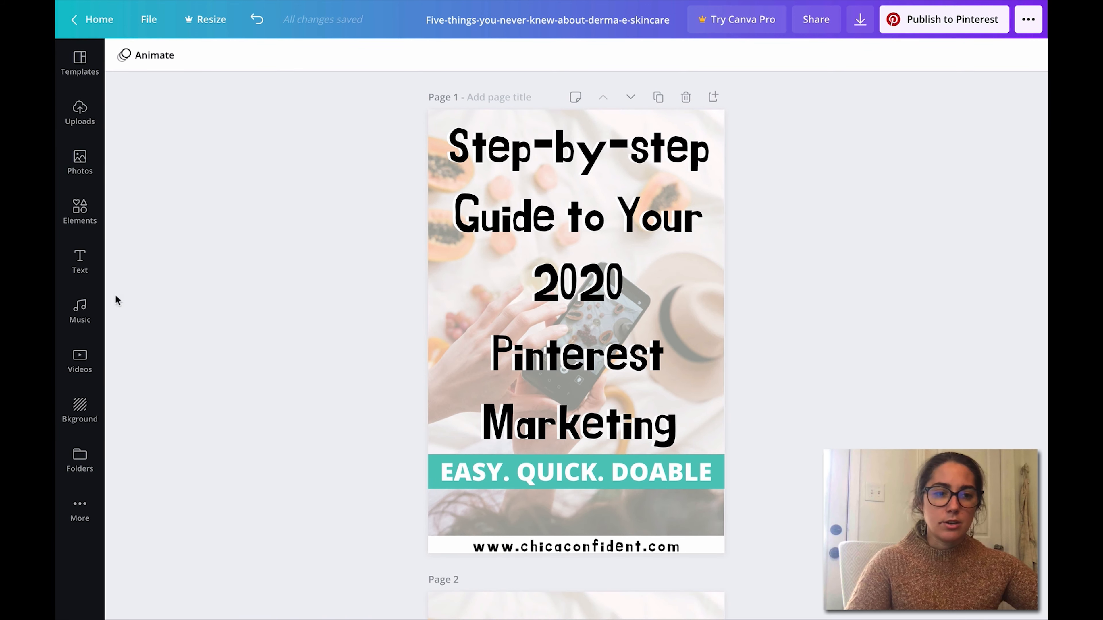
{"action": "left_click", "coordinate": [80, 411]}
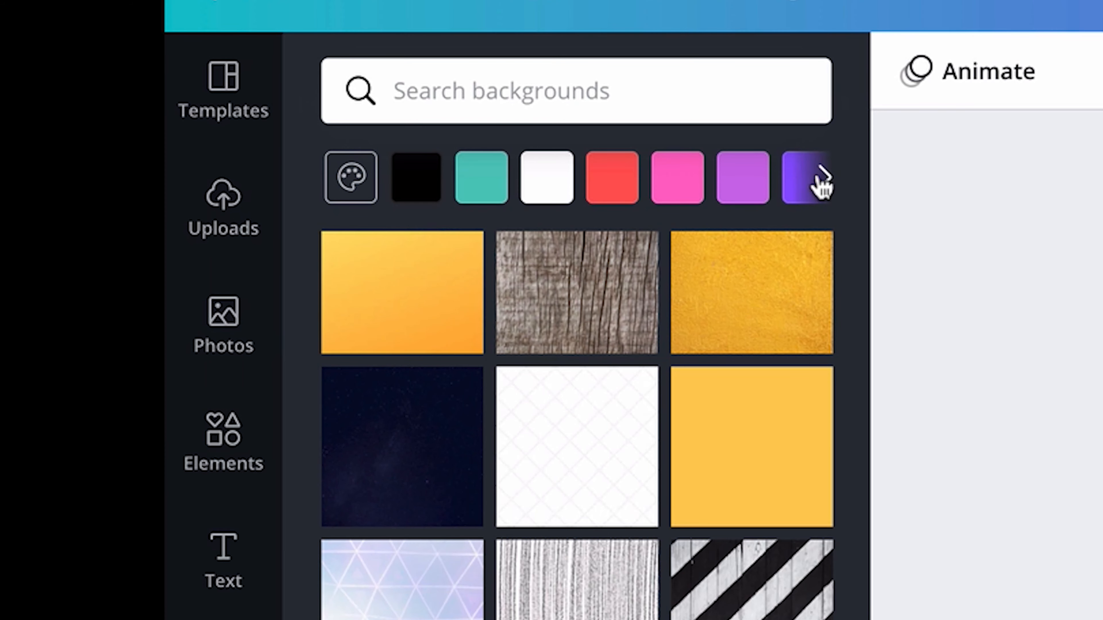
{"action": "left_click", "coordinate": [821, 178]}
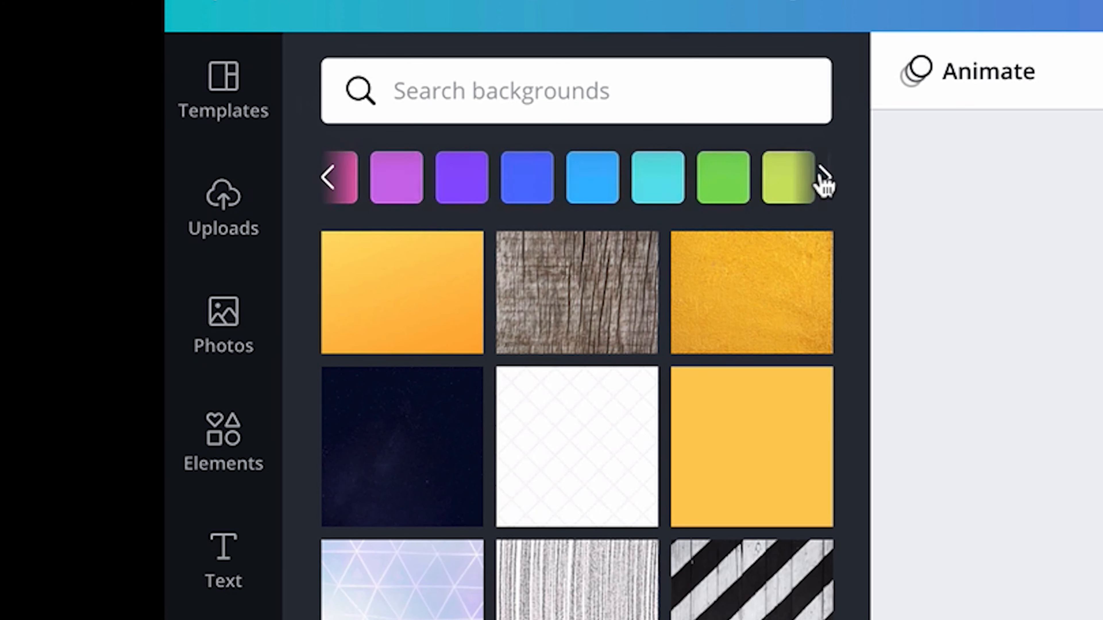
{"action": "left_click", "coordinate": [490, 198]}
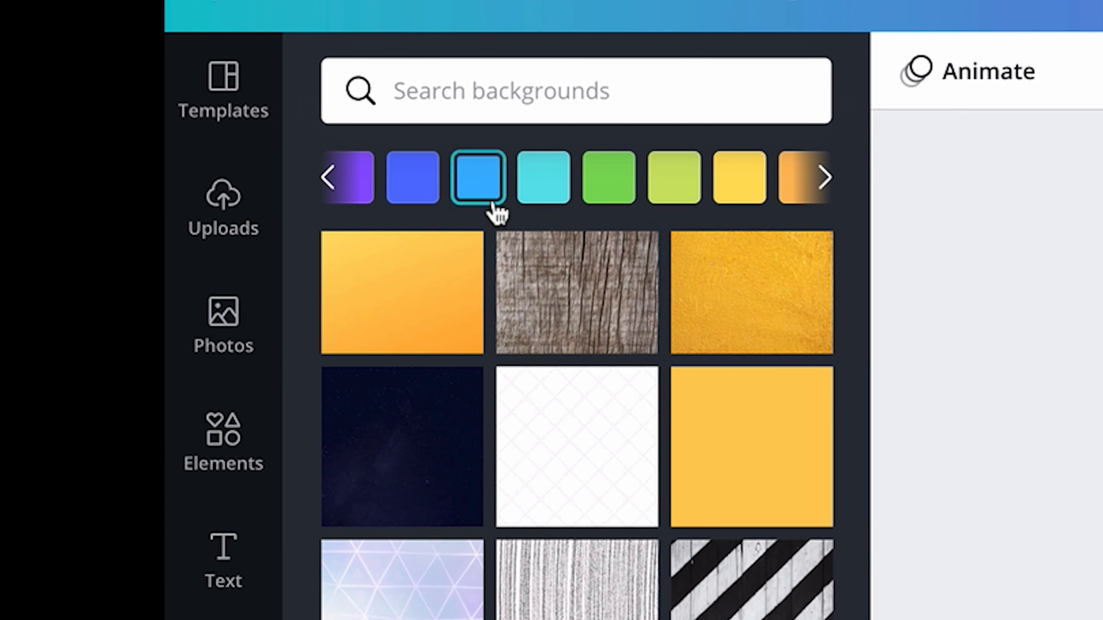
{"action": "left_click", "coordinate": [330, 182]}
{"action": "left_click", "coordinate": [824, 179]}
{"action": "left_click", "coordinate": [825, 178]}
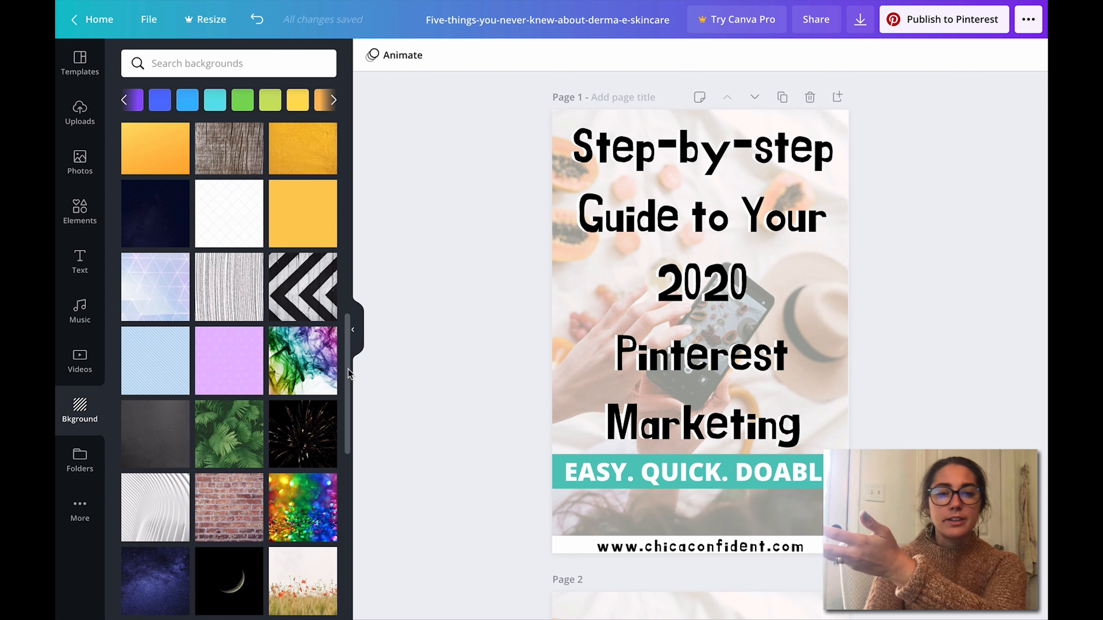
{"action": "left_click_drag", "start_coordinate": [348, 368], "coordinate": [352, 433]}
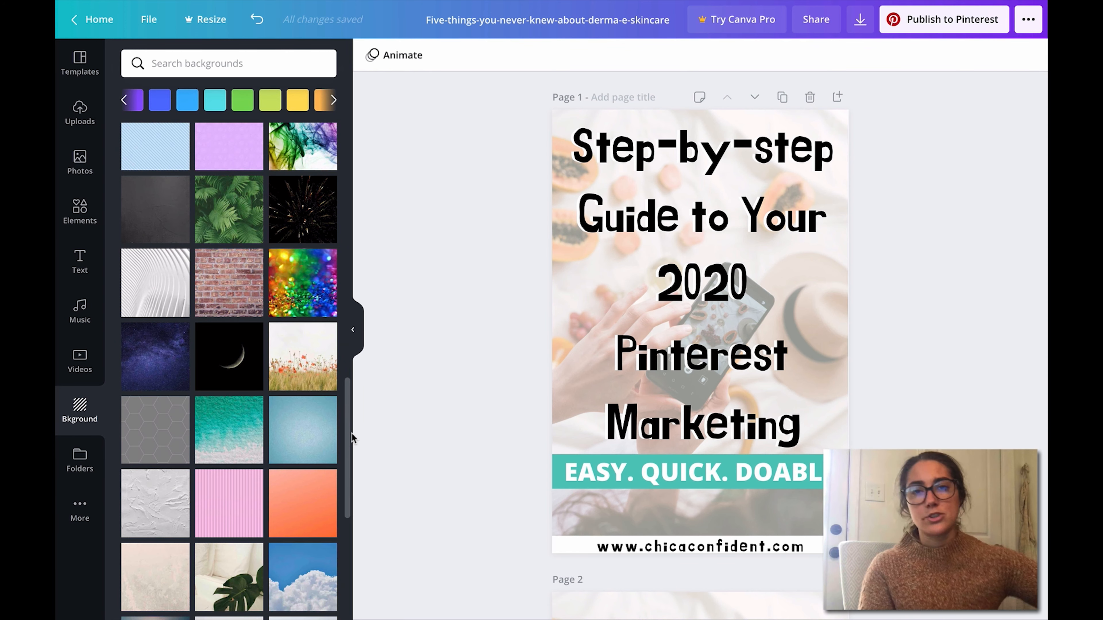
{"action": "scroll", "coordinate": [337, 469], "scroll_direction": "down", "scroll_amount": 2}
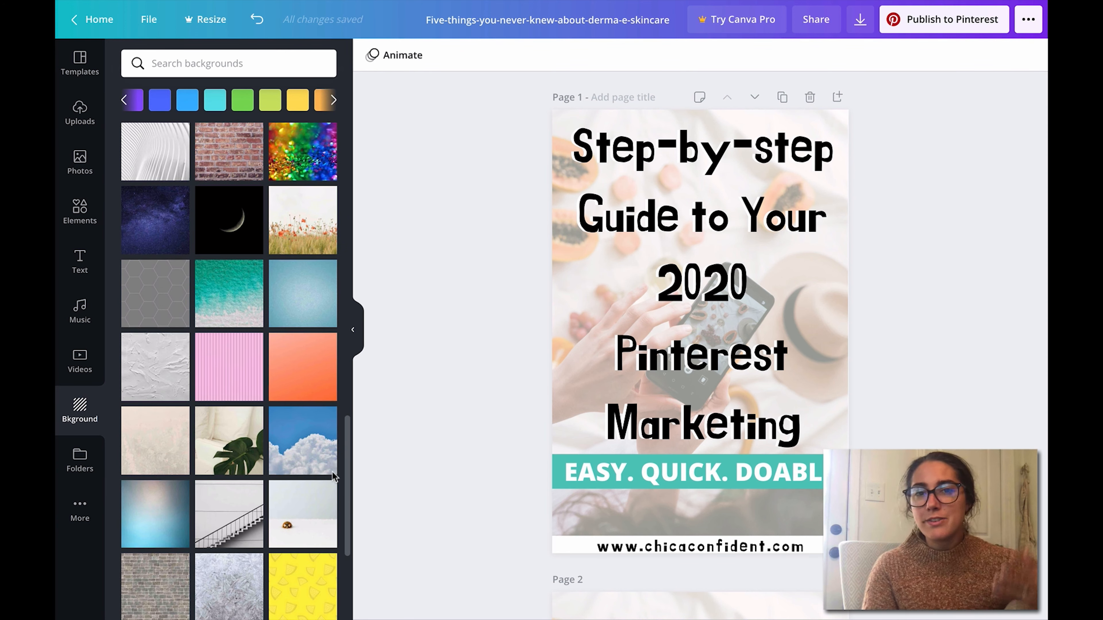
{"action": "scroll", "coordinate": [335, 476], "scroll_direction": "down", "scroll_amount": 8}
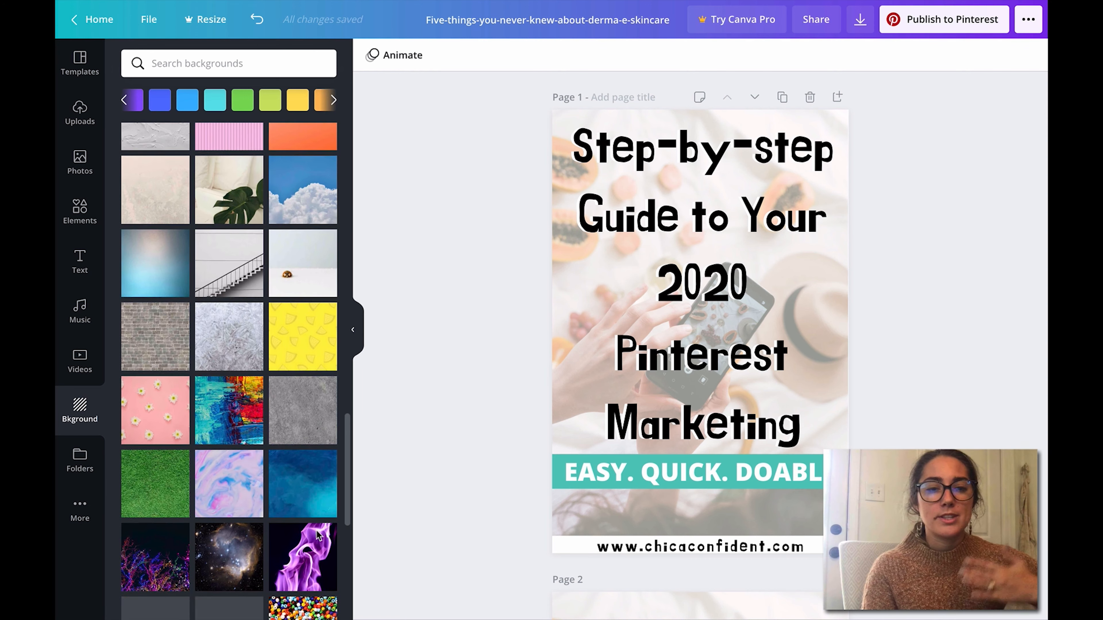
Step: Search the backgrounds for "autumn" and apply the orange leaves image to page 1
{"action": "left_click", "coordinate": [224, 56]}
{"action": "type", "text": "fall"}
{"action": "key", "text": "BackSpace"}
{"action": "key", "text": "BackSpace"}
{"action": "key", "text": "BackSpace"}
{"action": "key", "text": "BackSpace"}
{"action": "type", "text": "a"}
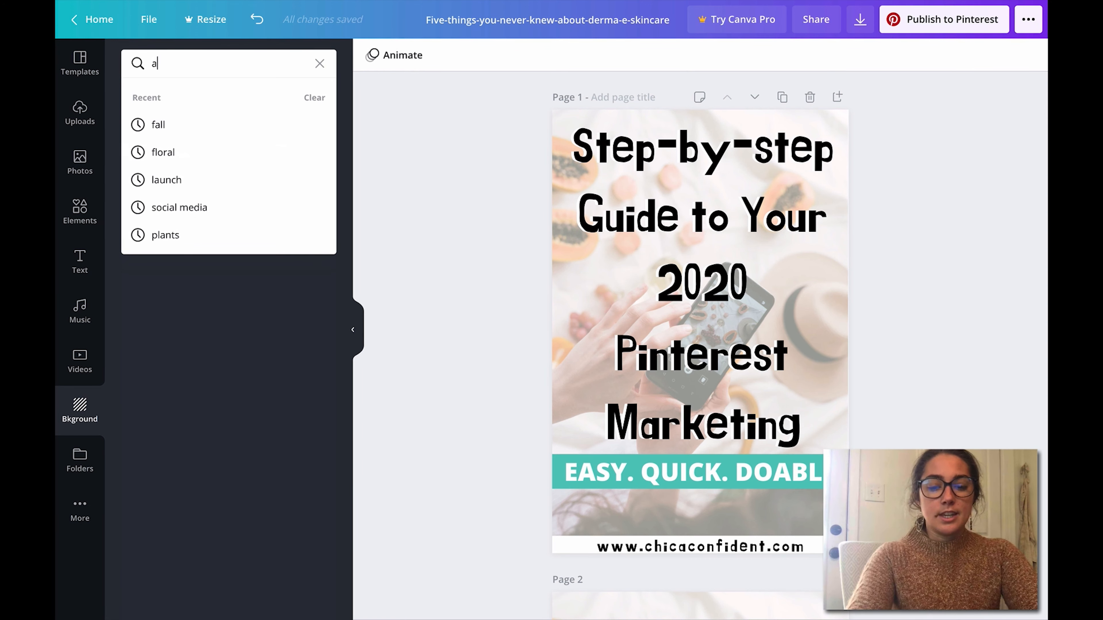
{"action": "type", "text": "utumnb"}
{"action": "key", "text": "BackSpace"}
{"action": "left_click", "coordinate": [183, 148]}
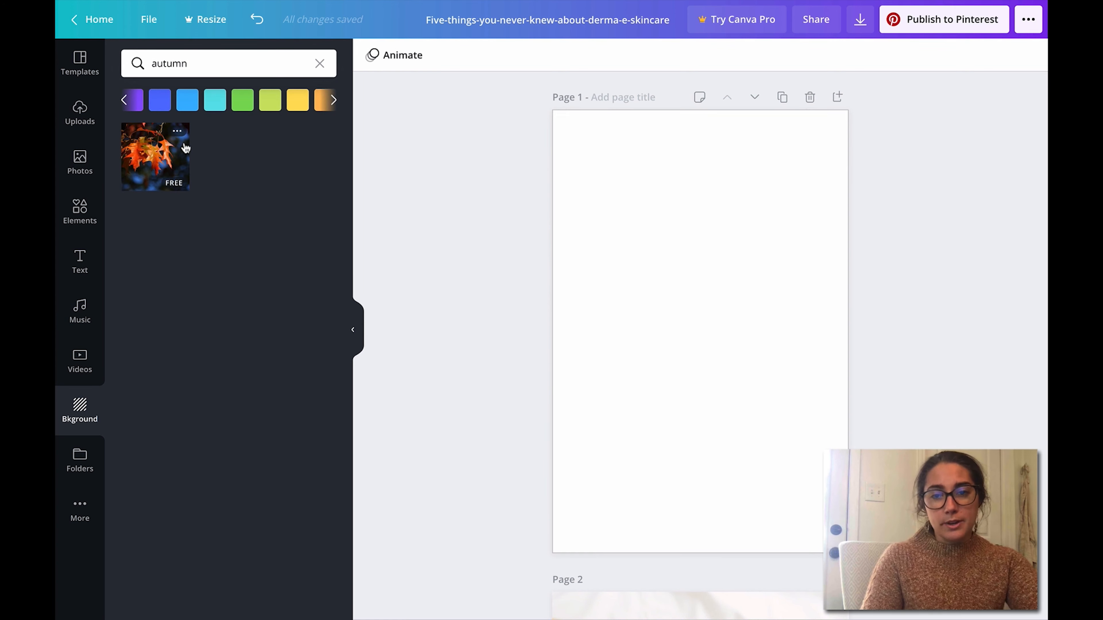
Step: Replace page 1's background image with the orange color swatch and switch the background color to white
{"action": "left_click", "coordinate": [304, 111]}
{"action": "left_click", "coordinate": [324, 105]}
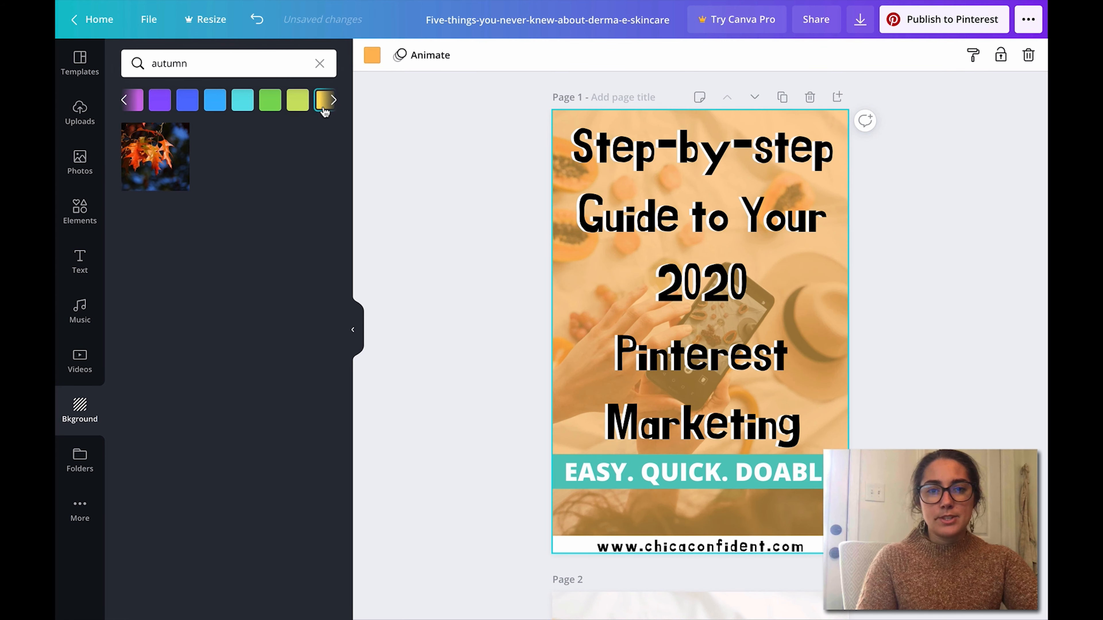
{"action": "left_click", "coordinate": [842, 249]}
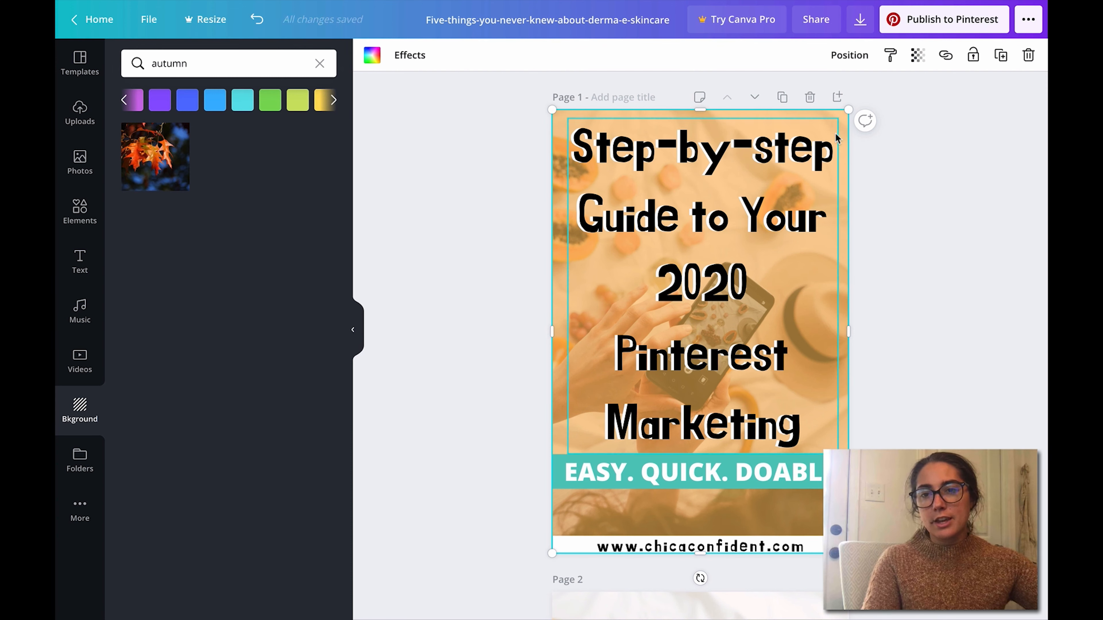
{"action": "left_click", "coordinate": [923, 194]}
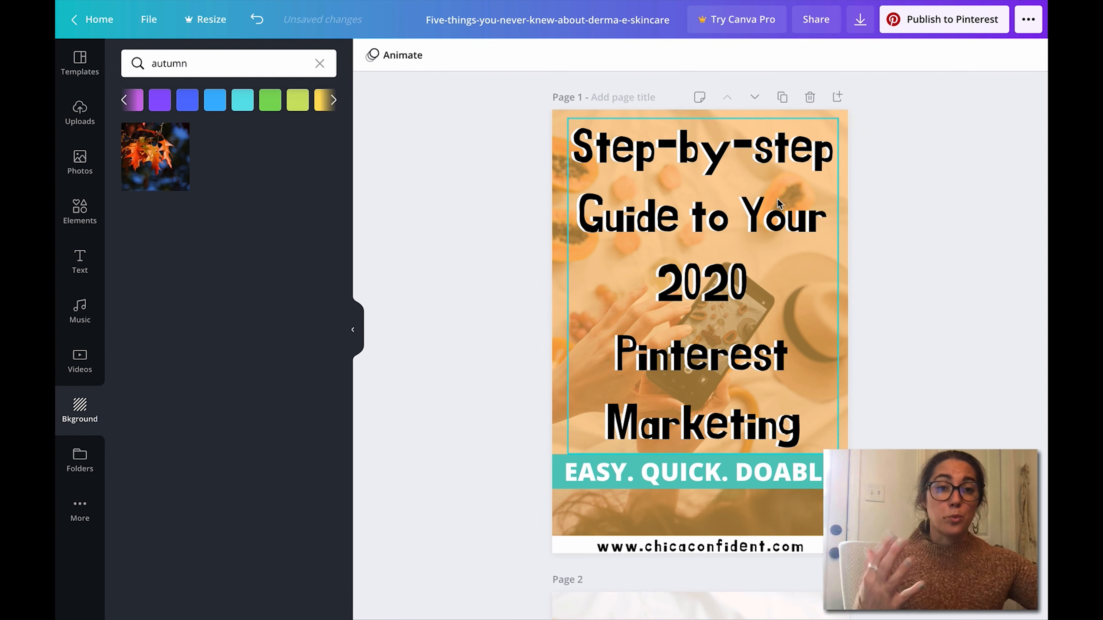
{"action": "left_click", "coordinate": [124, 100]}
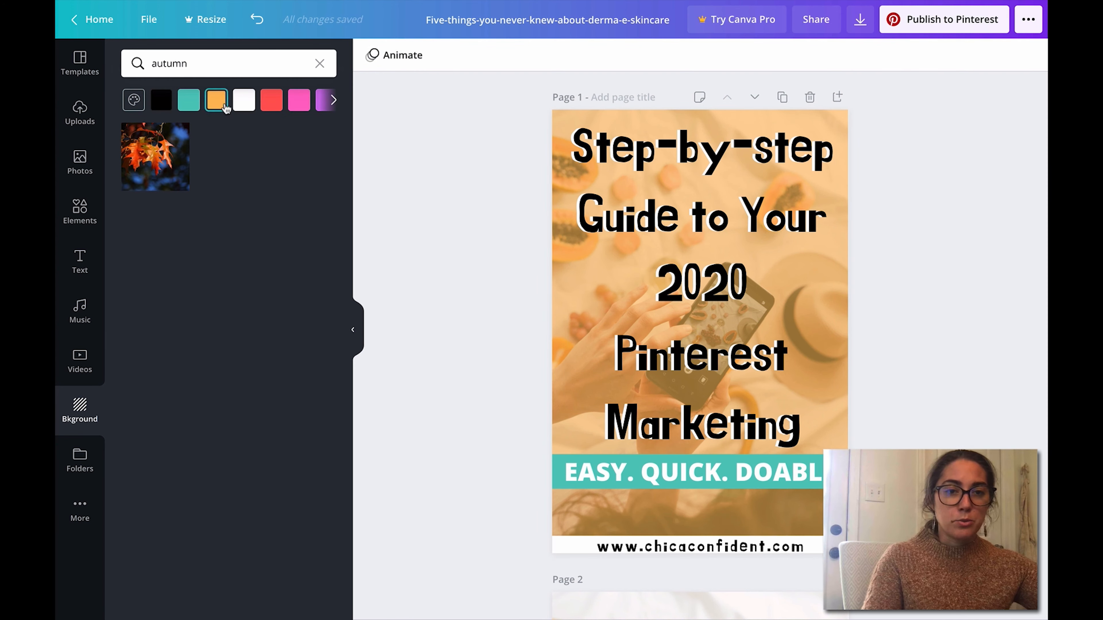
{"action": "left_click", "coordinate": [251, 104]}
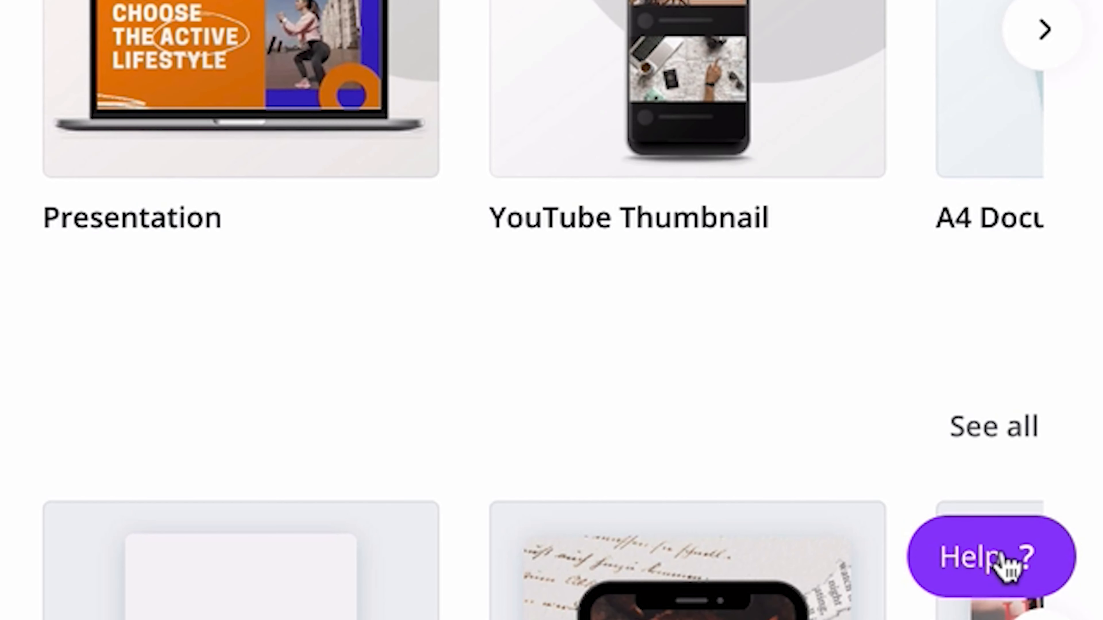
Step: Look through the home page's help options, Trash and Shared with you sections, and return to Recommended for you
{"action": "left_click", "coordinate": [1006, 565]}
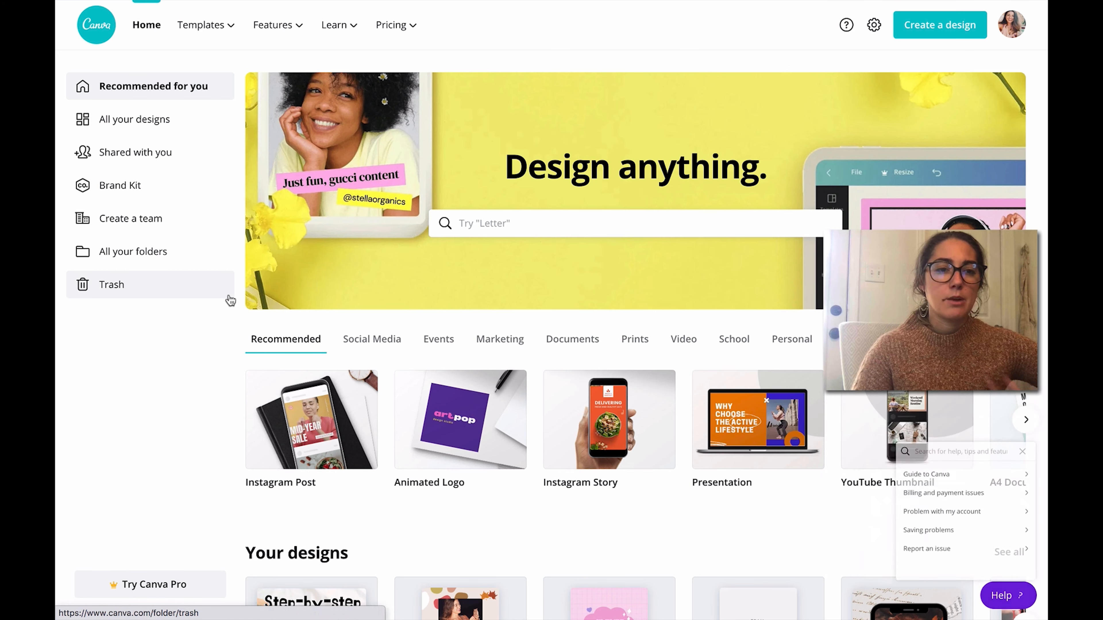
{"action": "left_click", "coordinate": [230, 290]}
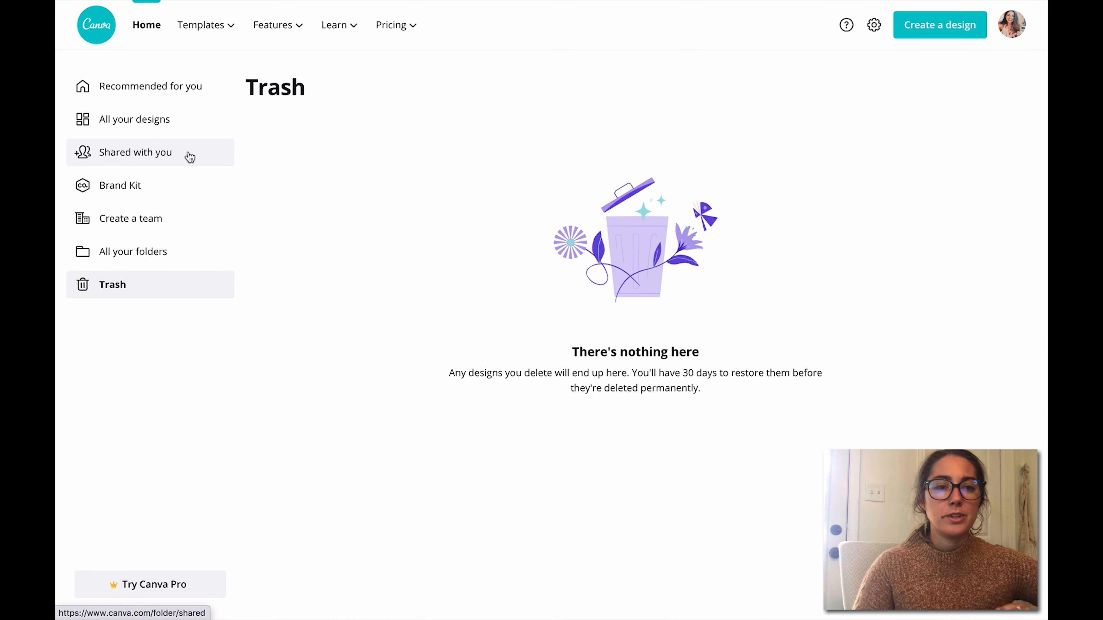
{"action": "left_click", "coordinate": [190, 156]}
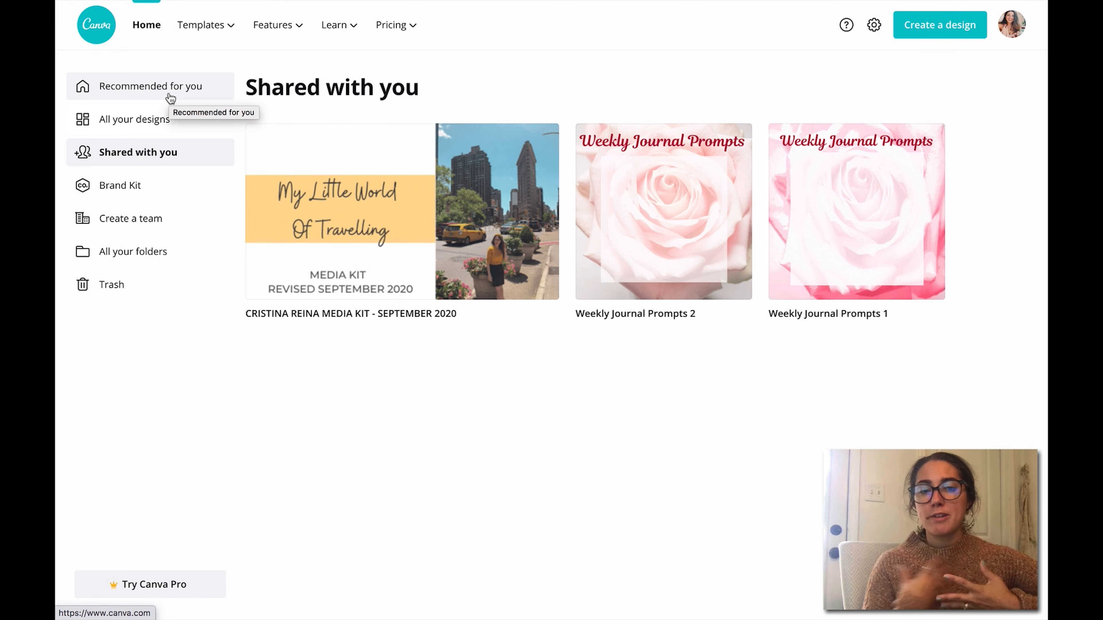
{"action": "mouse_move", "coordinate": [338, 254]}
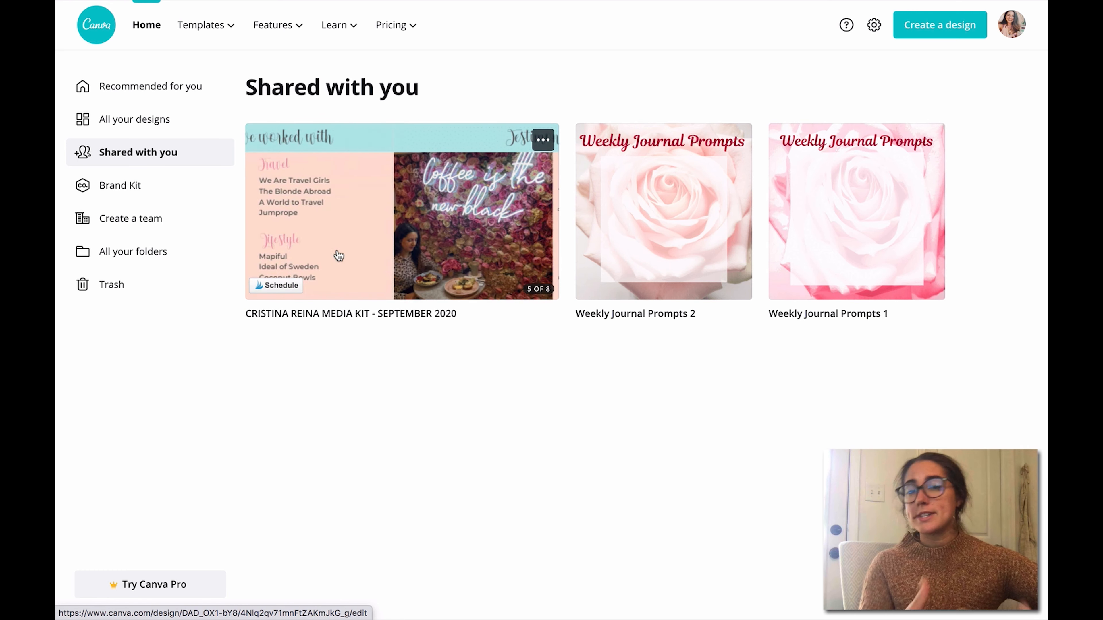
{"action": "left_click", "coordinate": [173, 92]}
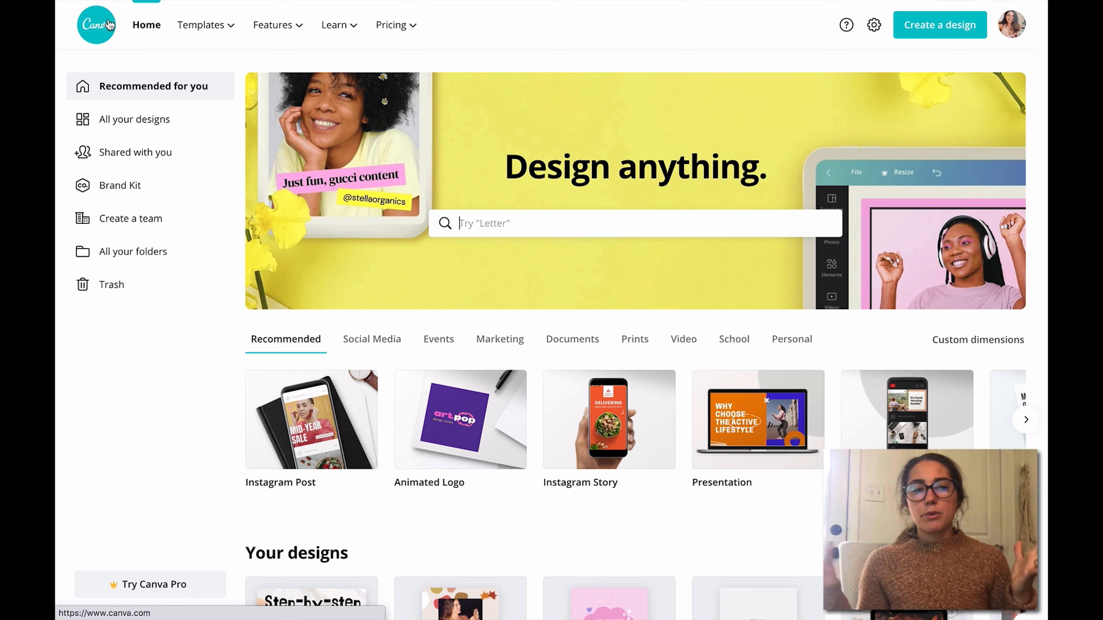